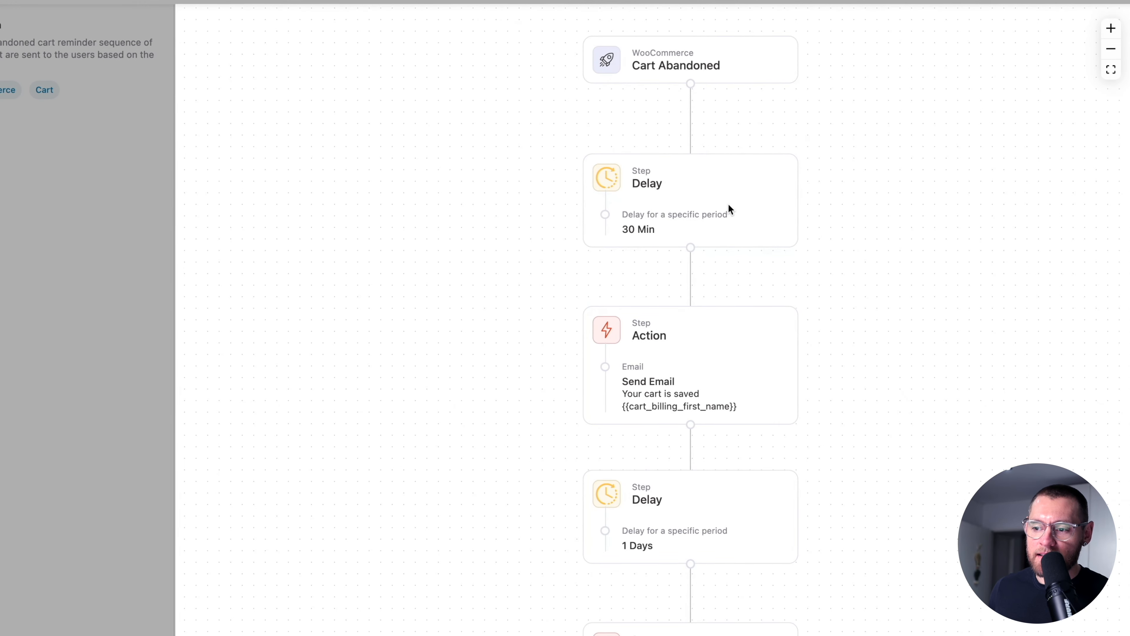
- Scroll through the Abandoned Cart Reminder Pro recipe workflow preview
scroll(728, 205, down, 4)
- Scroll down the recipe canvas past the Conditional, Create Coupon and Send Email steps
scroll(728, 206, down, 1)
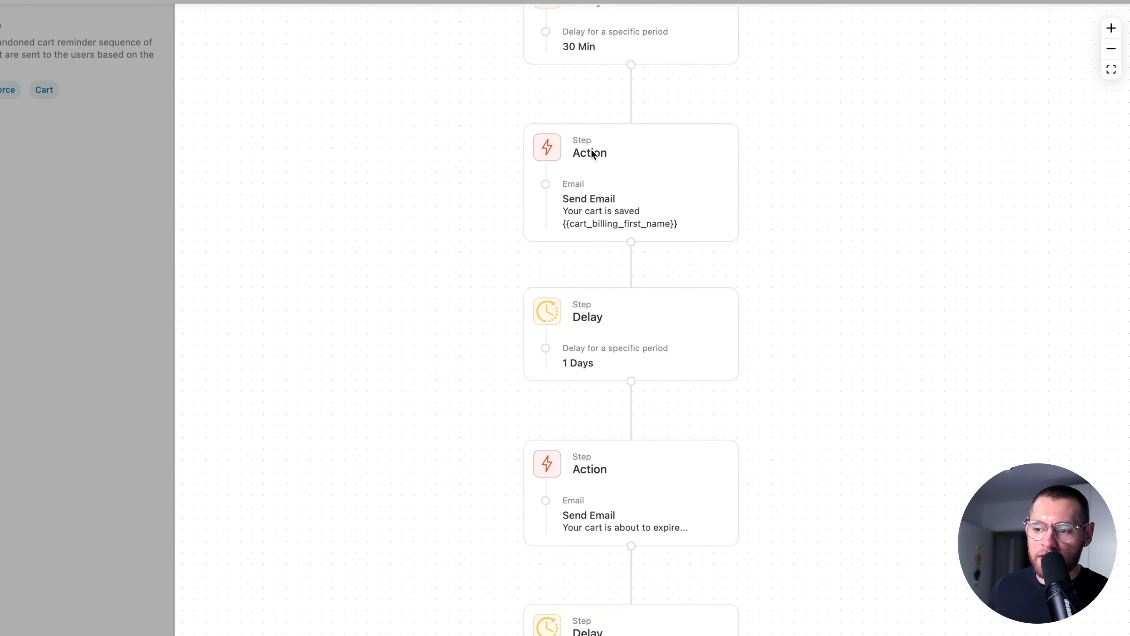
scroll(643, 201, down, 7)
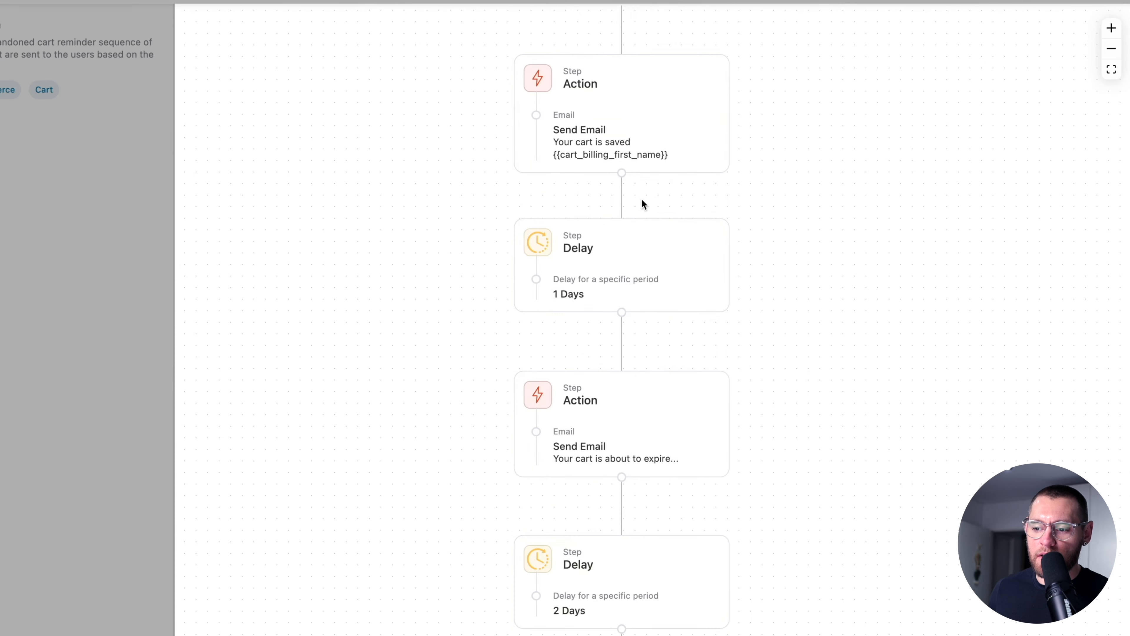
scroll(643, 201, down, 6)
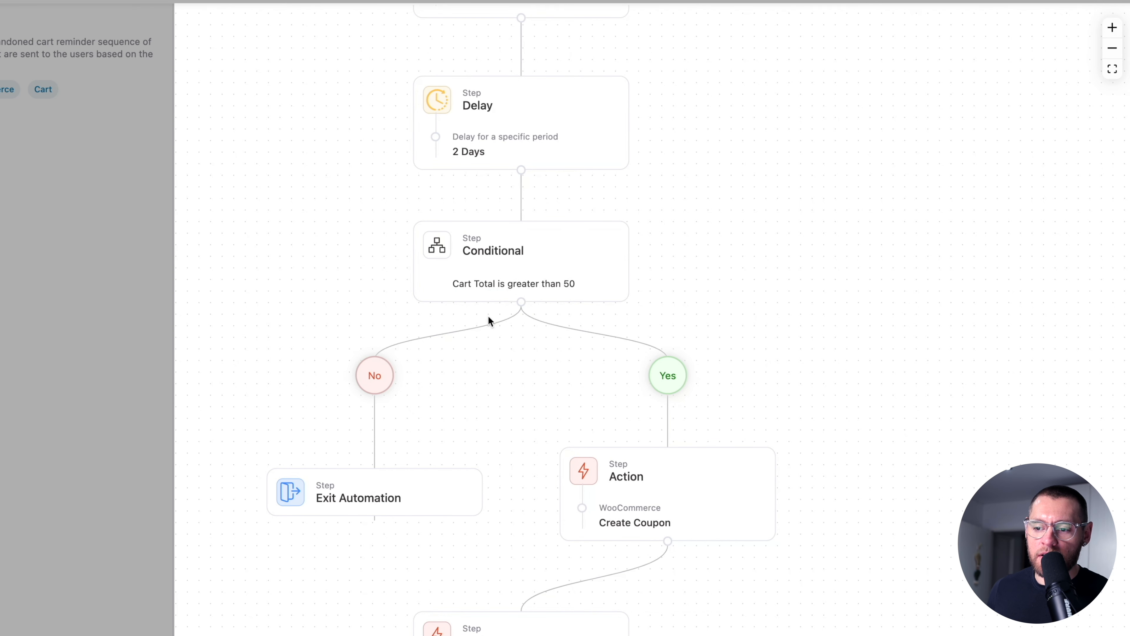
scroll(566, 297, down, 5)
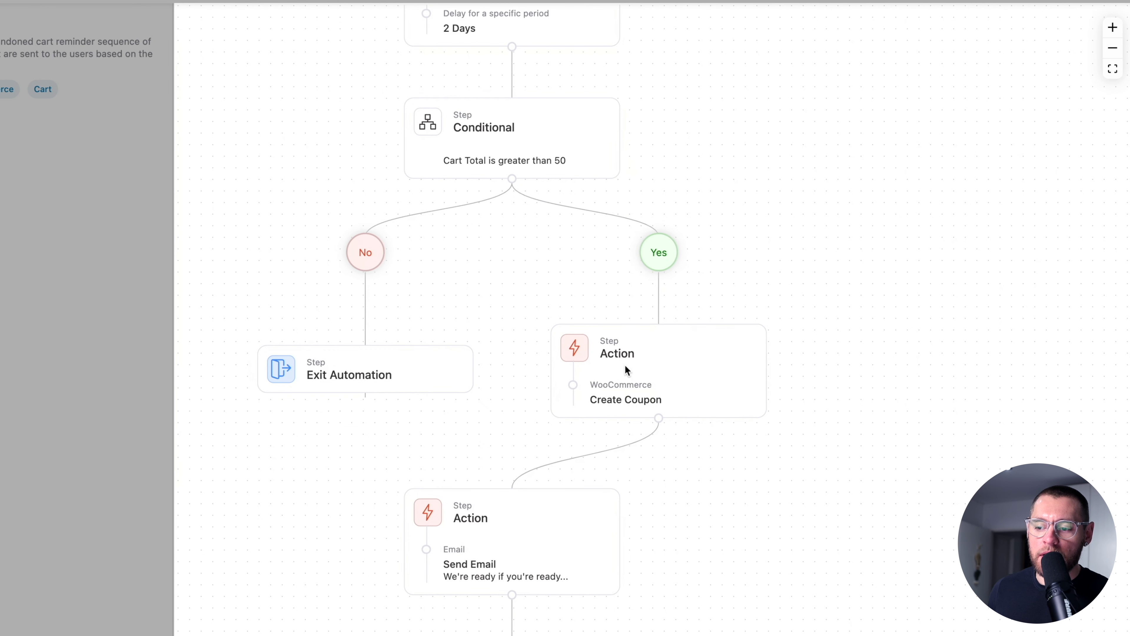
scroll(646, 397, down, 4)
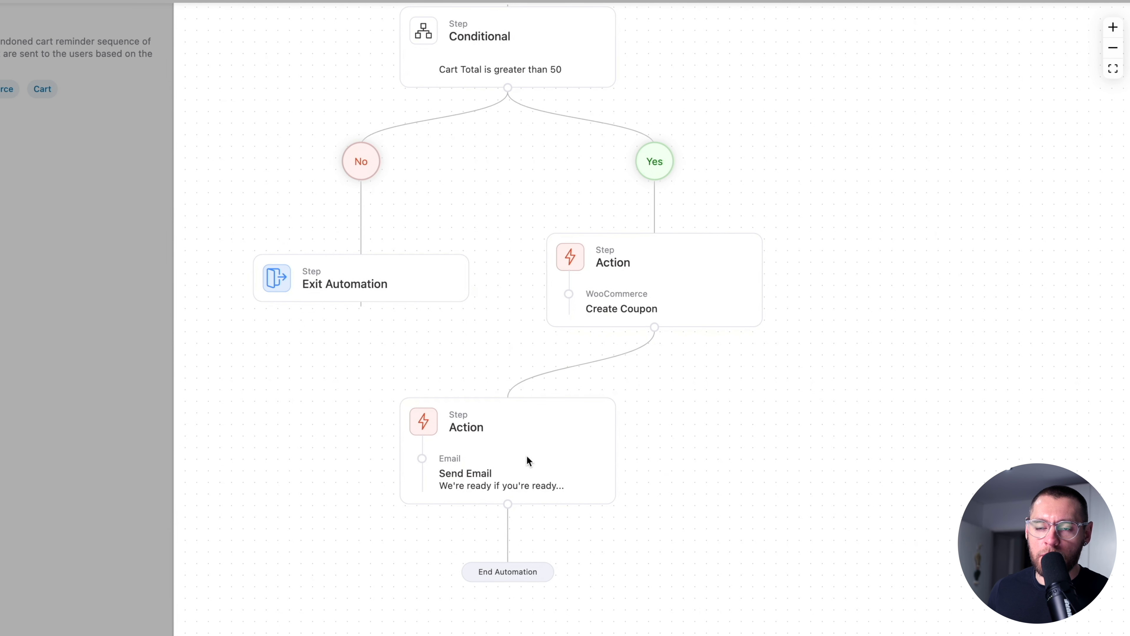
scroll(525, 454, down, 3)
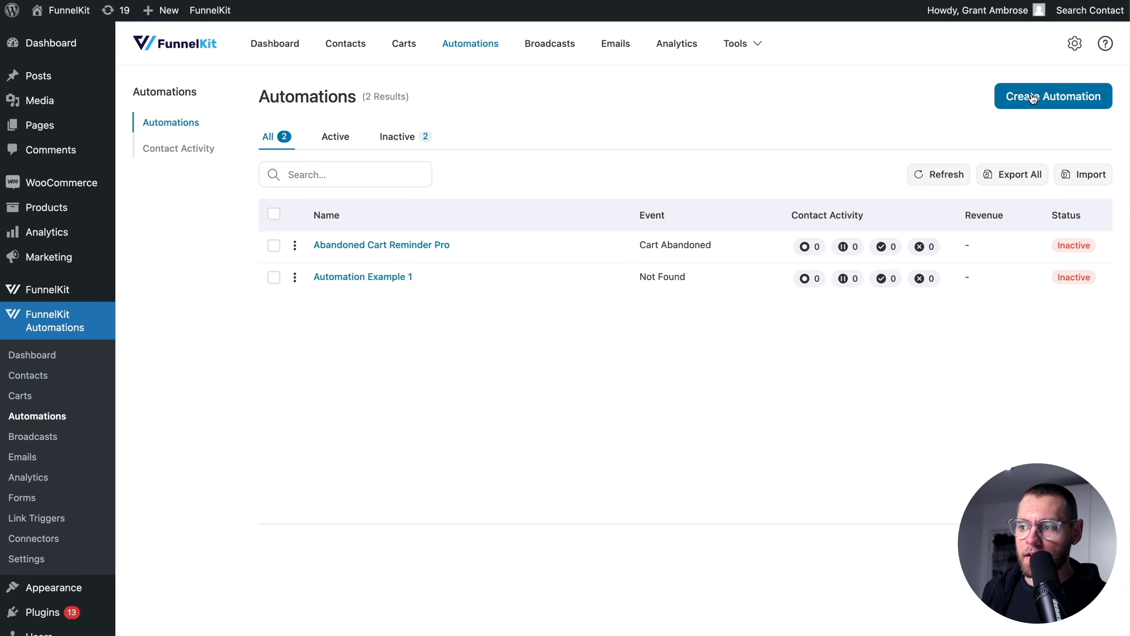
- Create a new automation from scratch named Abandoned Cart (from scratch)
click(1033, 98)
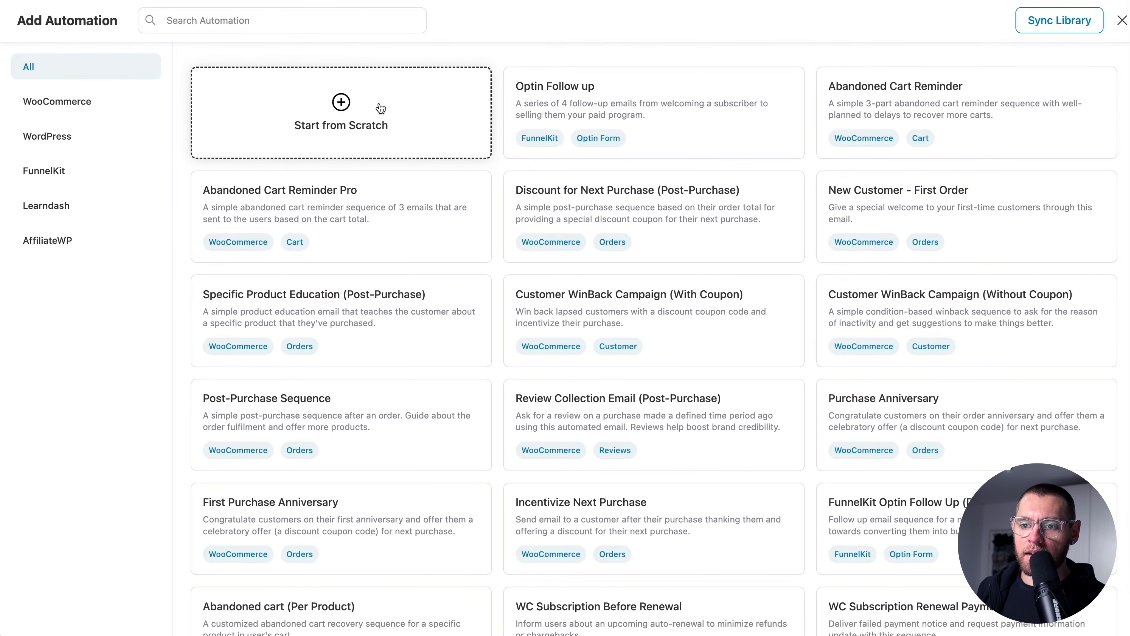
click(373, 118)
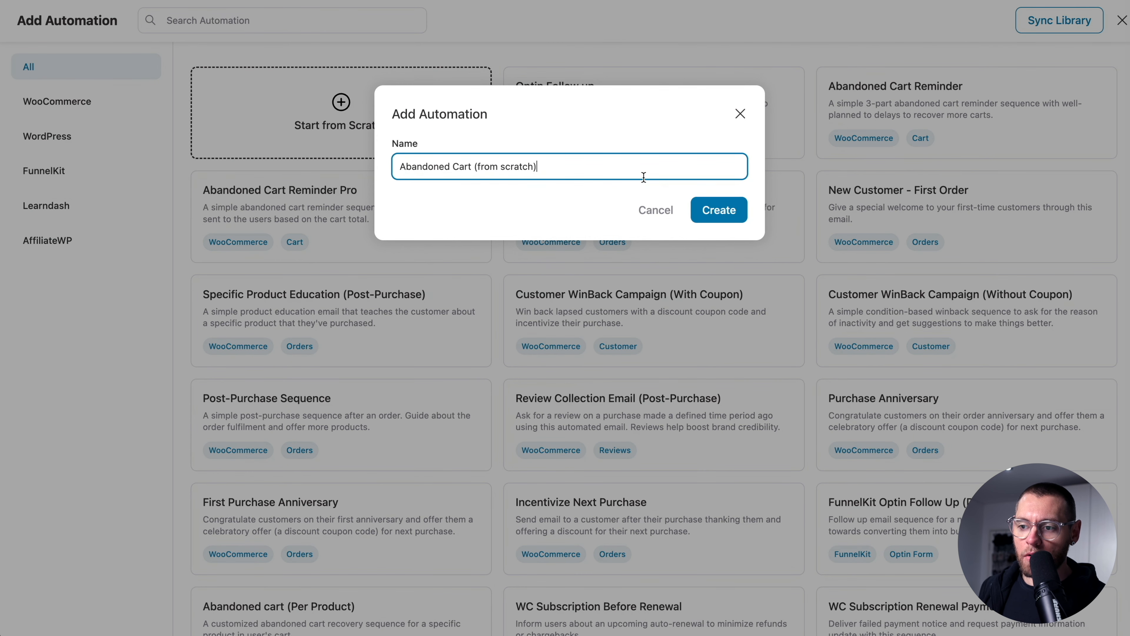
click(709, 214)
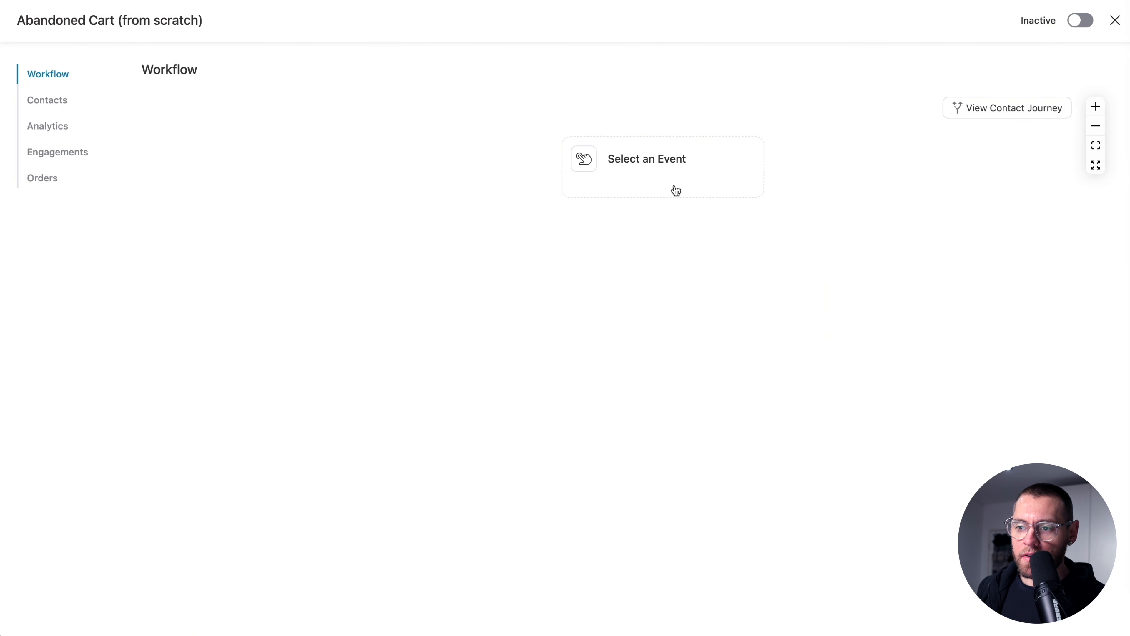
- Set WooCommerce Cart Abandoned as the automation's trigger event
click(676, 191)
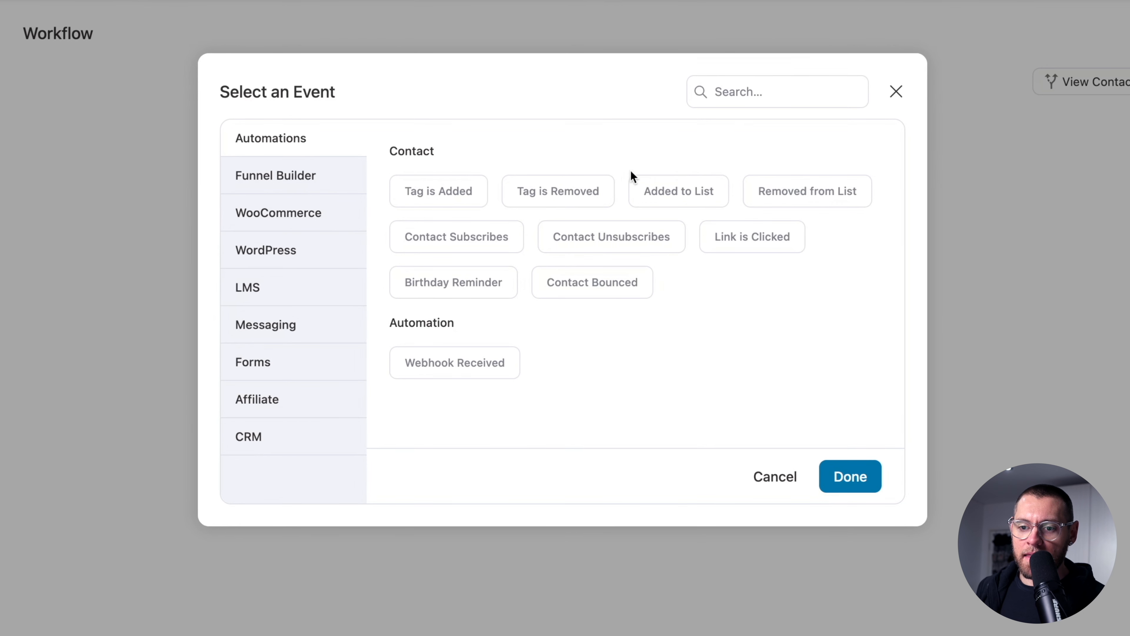
click(326, 221)
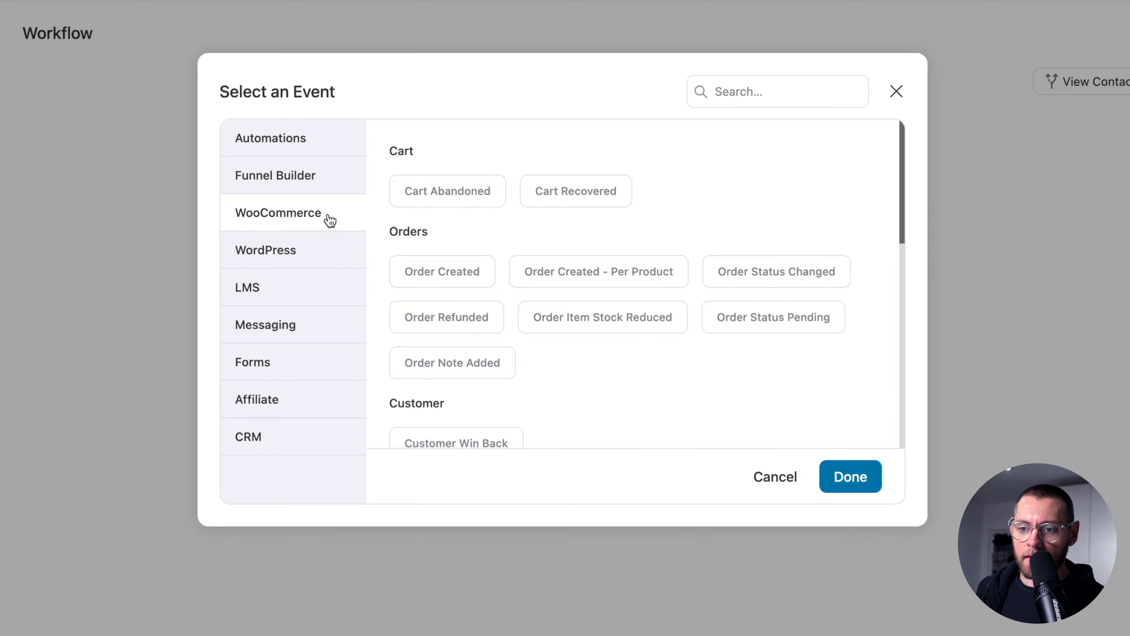
click(428, 193)
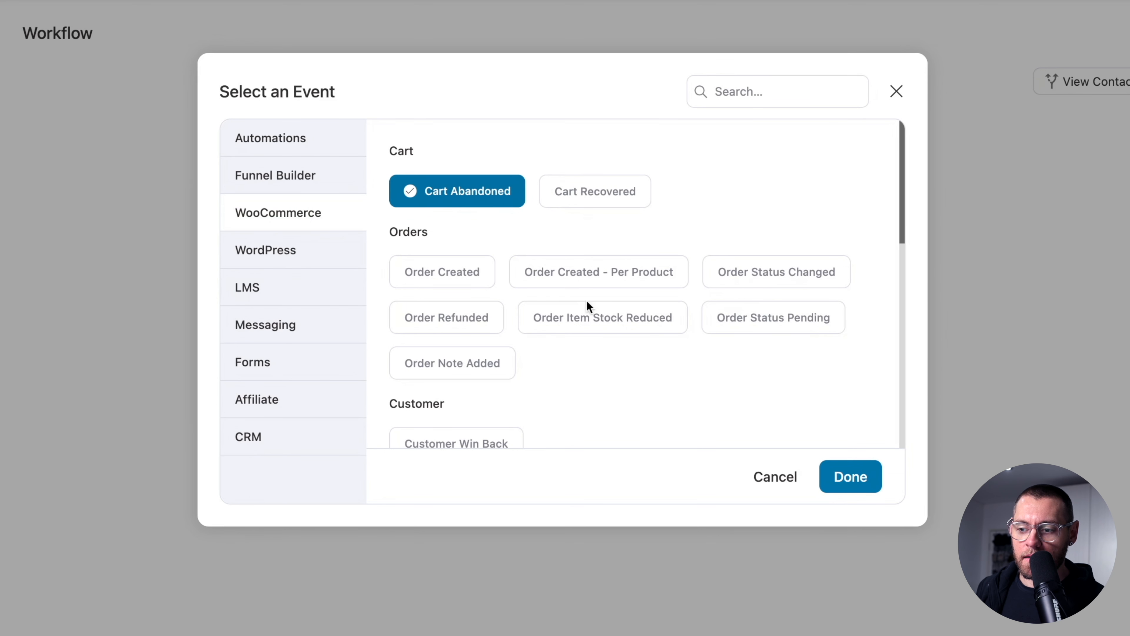
click(841, 476)
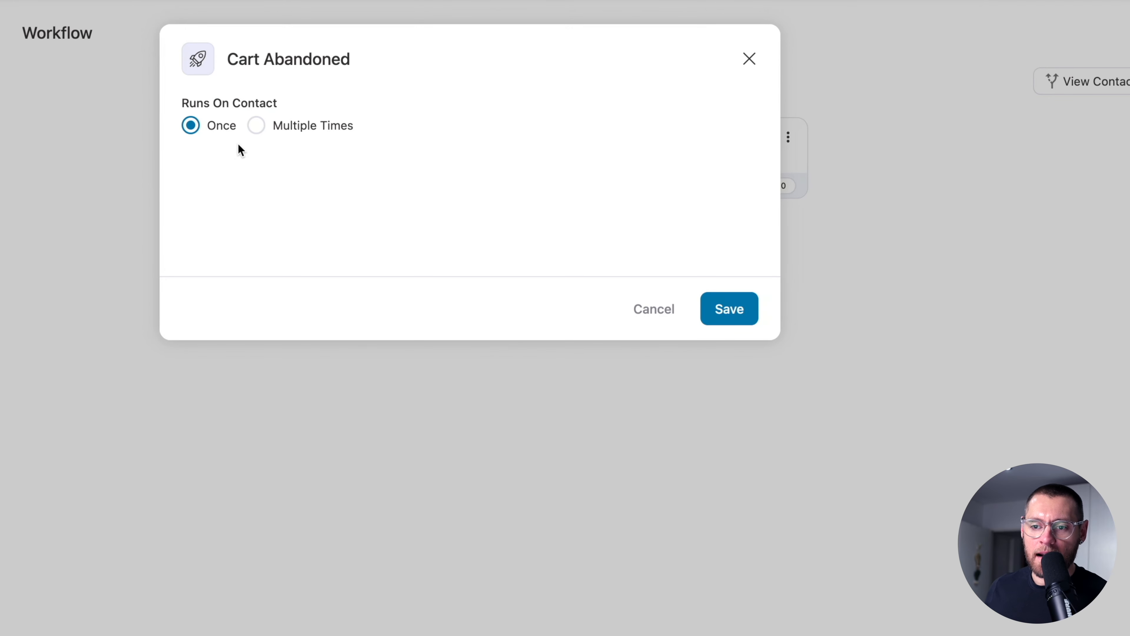
- Let the trigger run Multiple Times with active-contact re-entry, then add Eyeshadow Palette to the cart
click(256, 129)
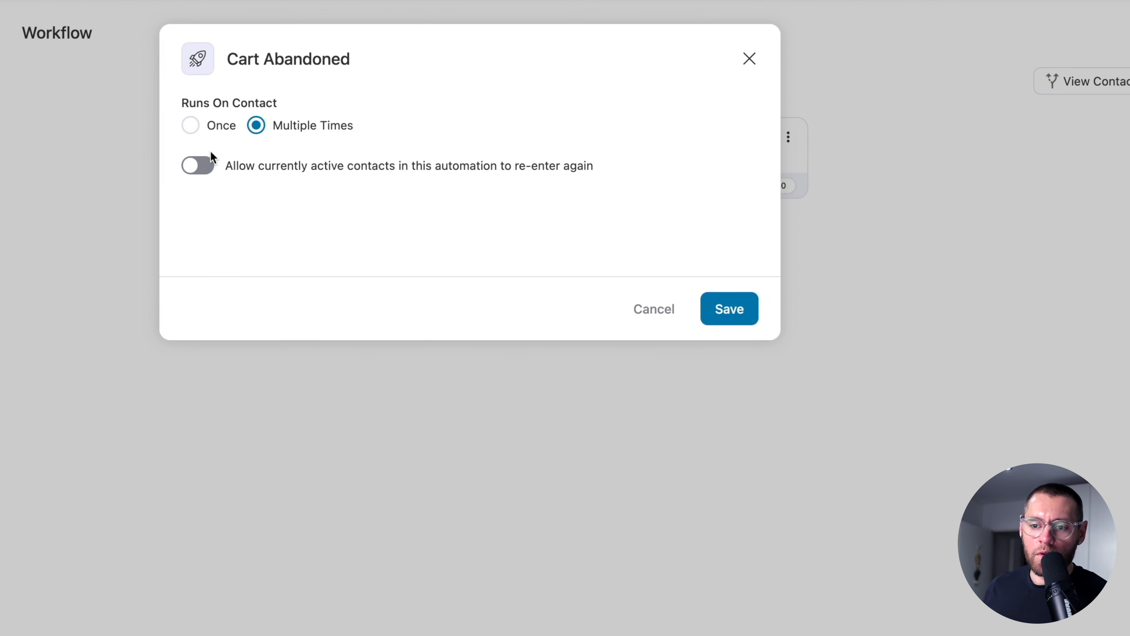
click(200, 170)
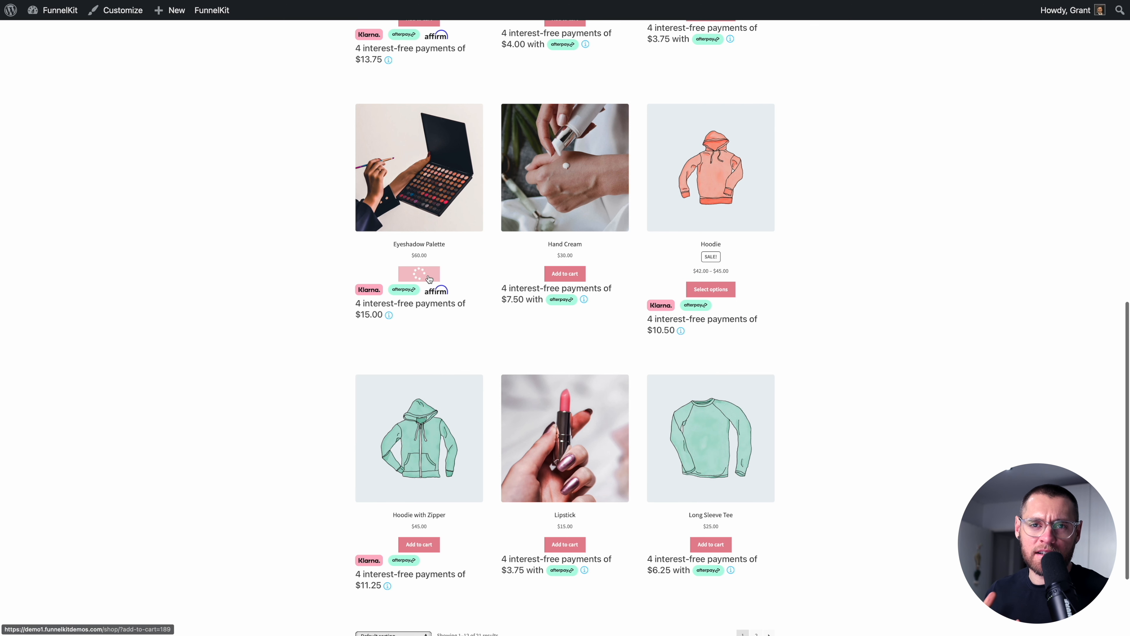
click(419, 273)
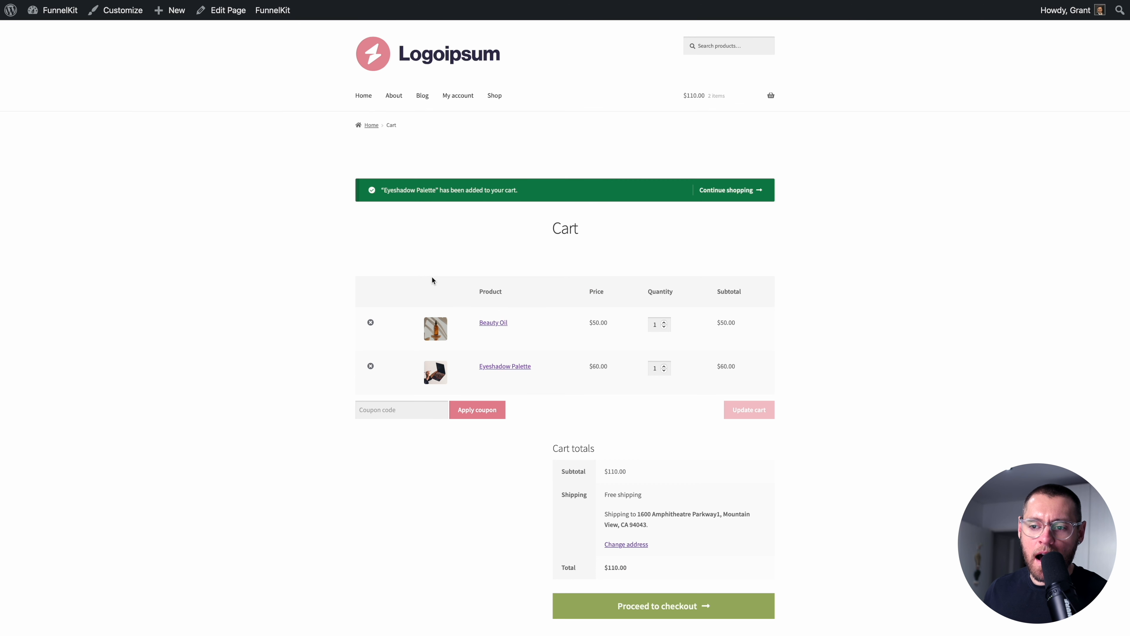
- Remove Beauty Oil by setting its quantity to 0, update the cart, and proceed to checkout
click(665, 326)
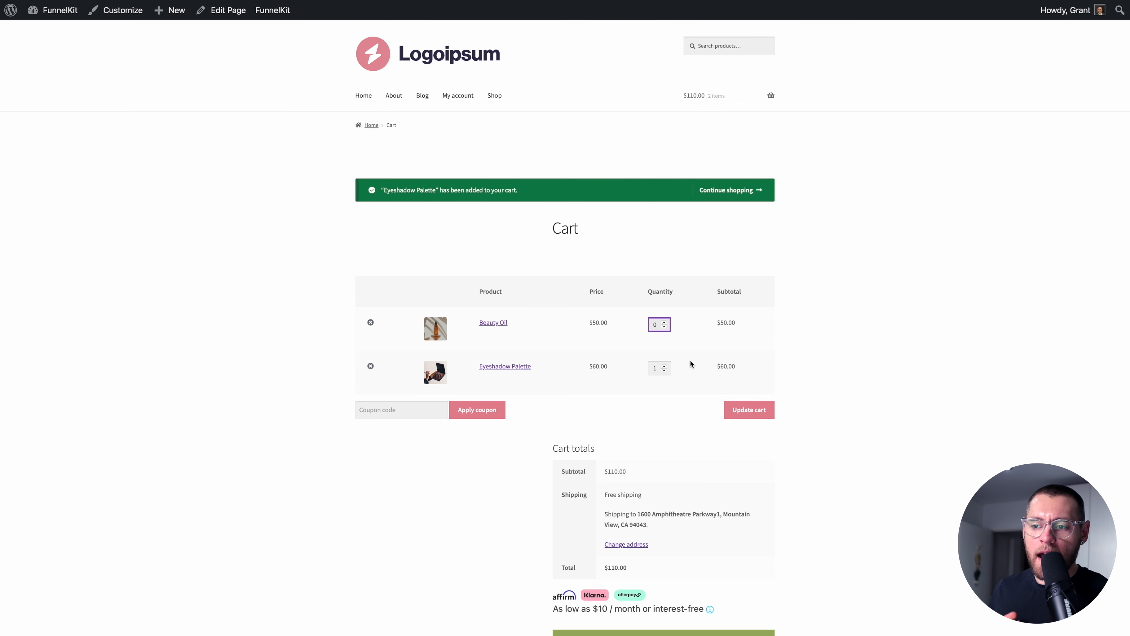
click(749, 408)
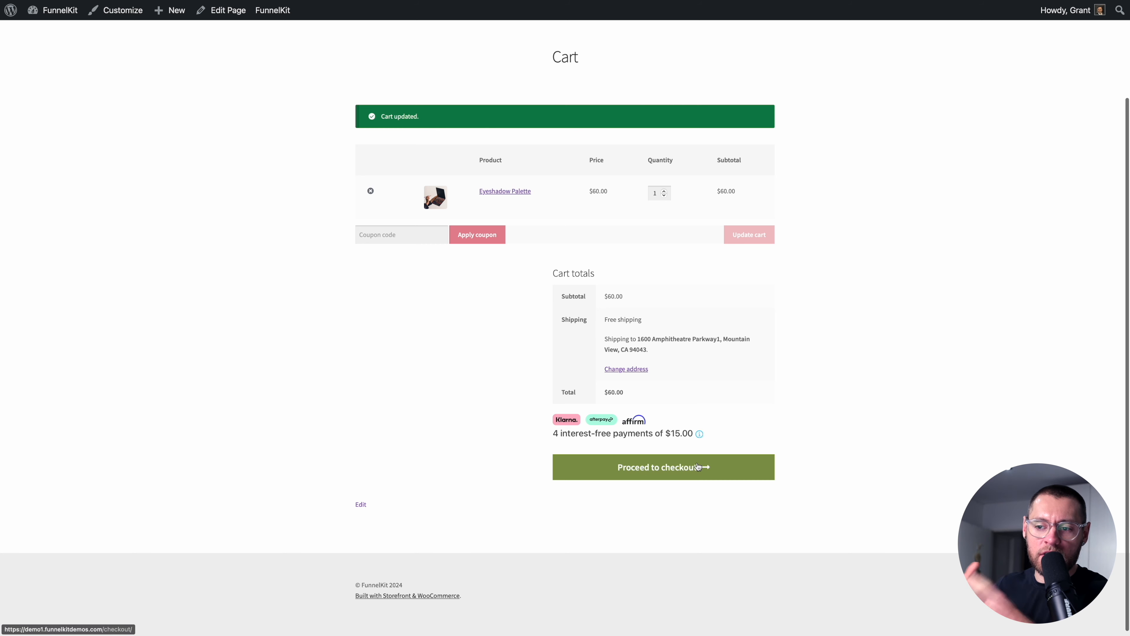
click(697, 466)
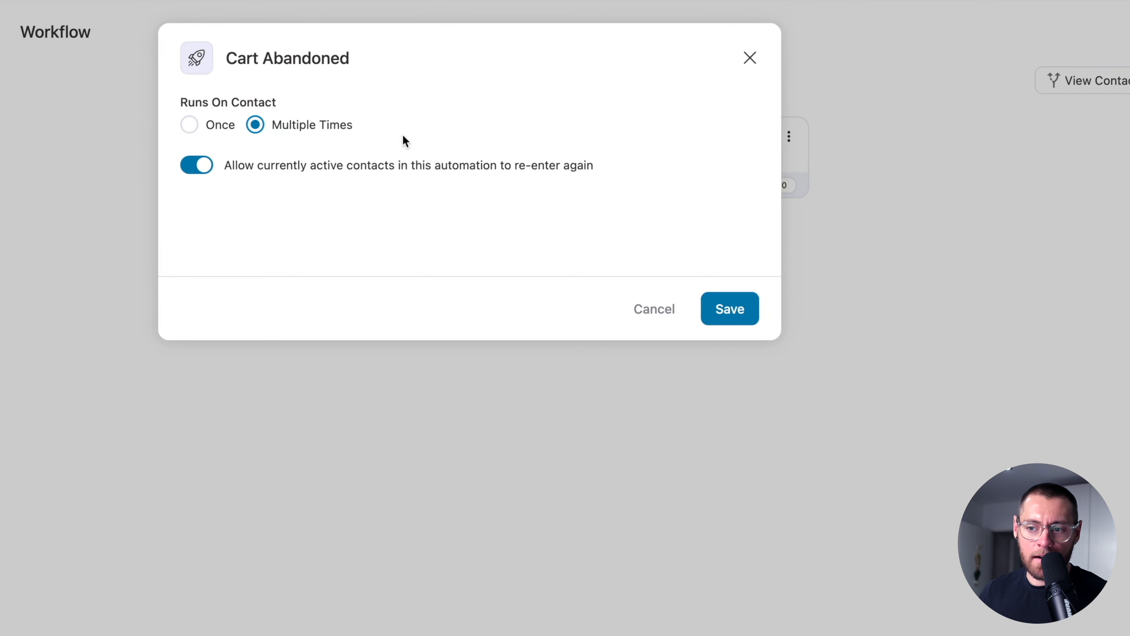
- Save the trigger settings, add a 30-minute Delay after it, then add an Action step
click(731, 308)
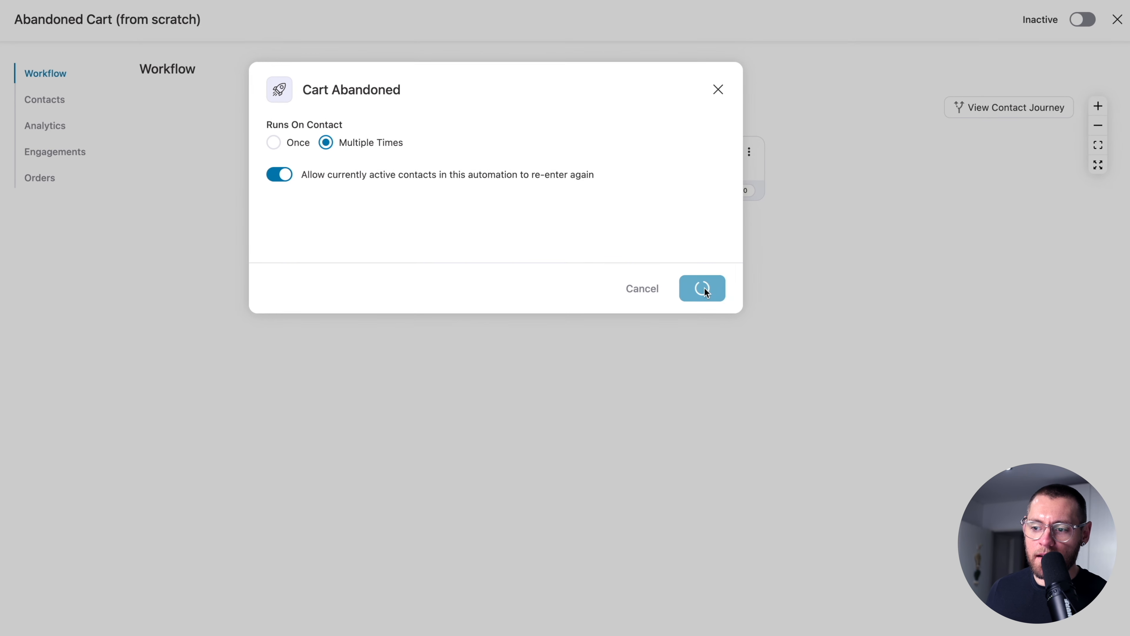
click(663, 245)
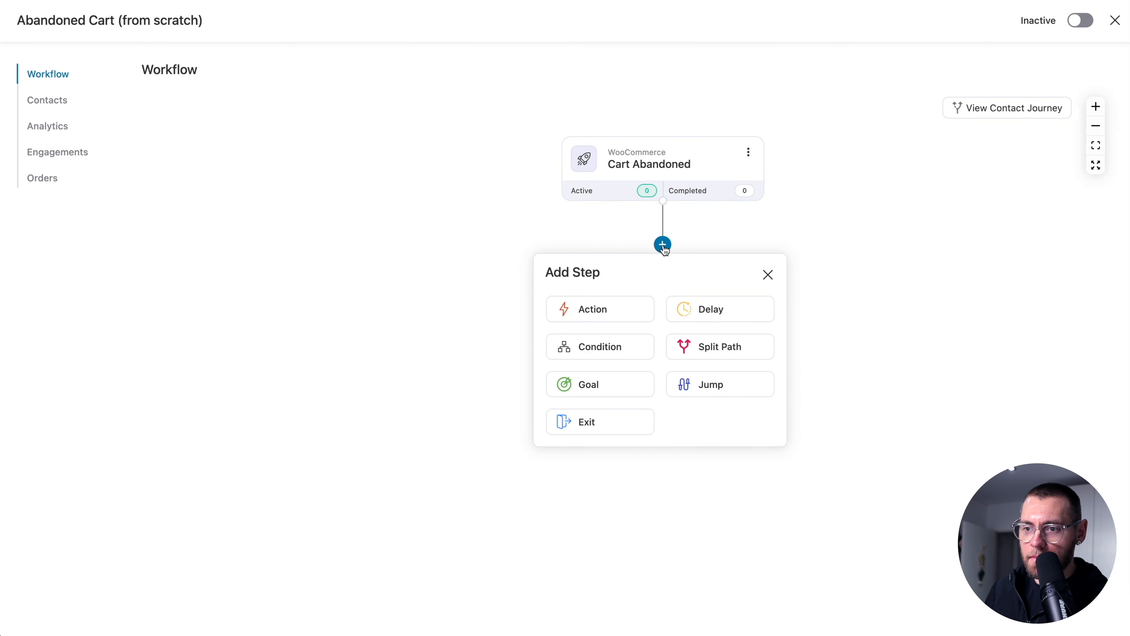
click(707, 307)
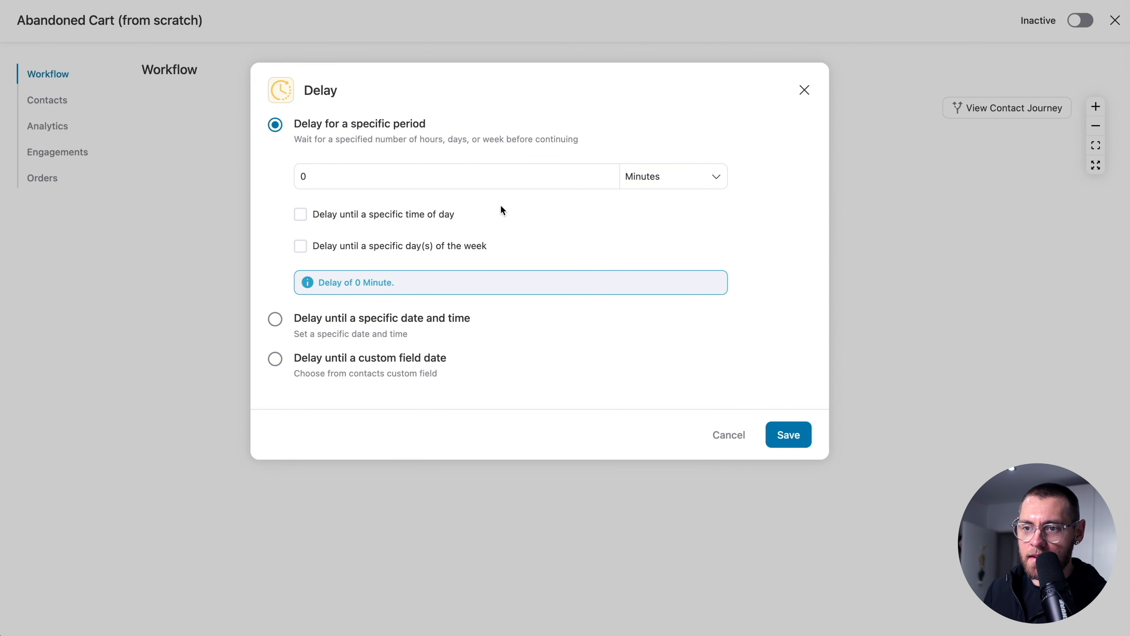
click(490, 177)
key(BackSpace)
text(30)
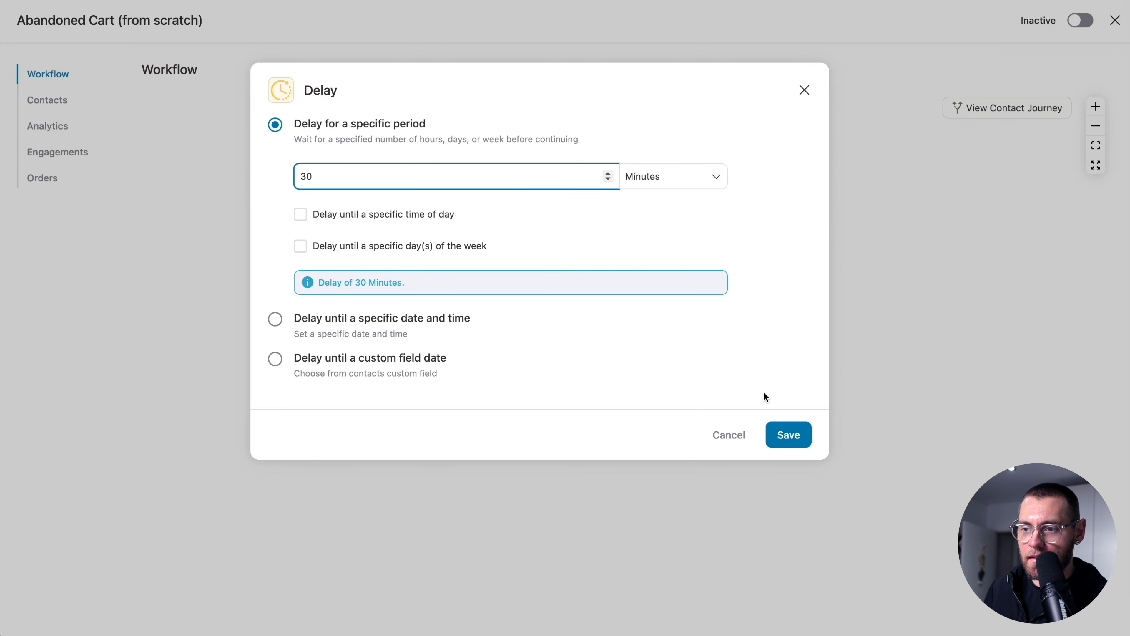
click(786, 435)
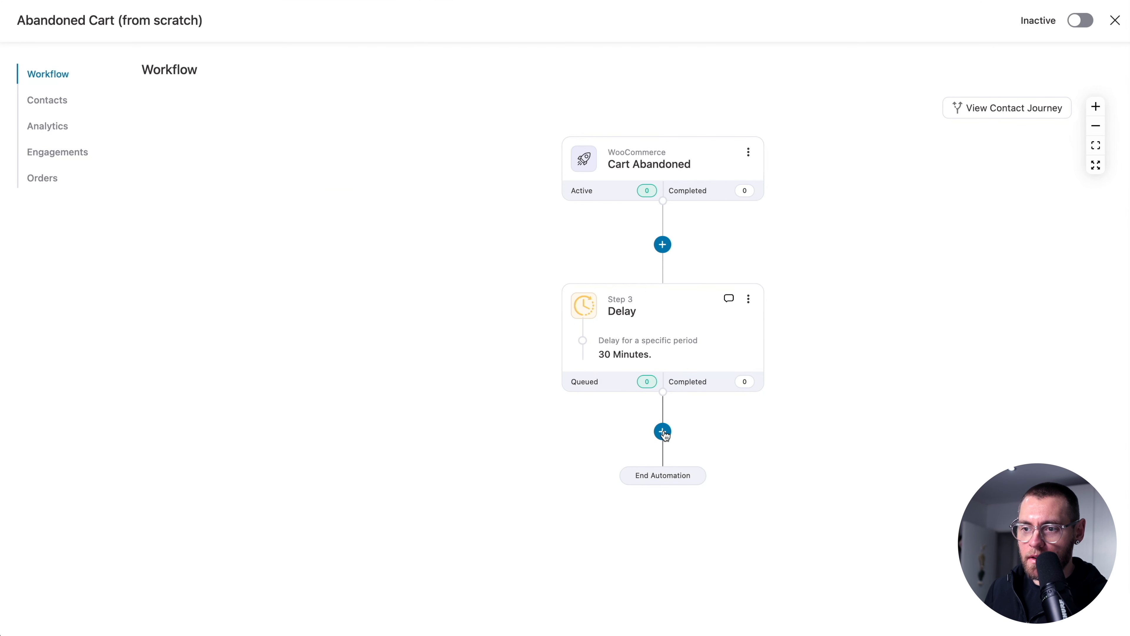
click(662, 432)
click(601, 496)
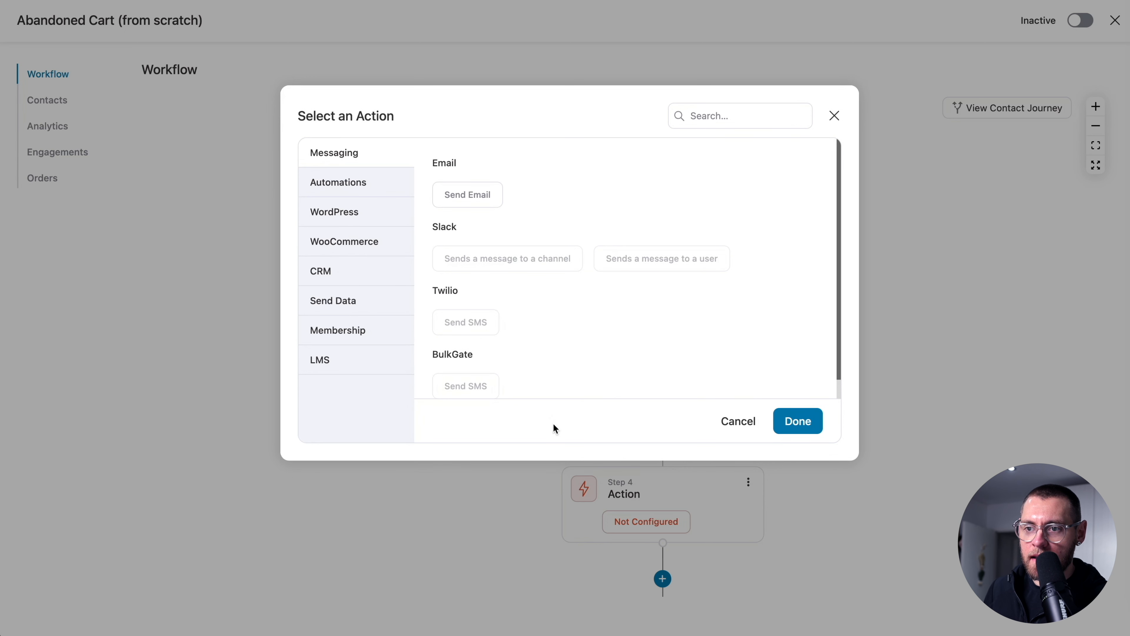
- Make Step 4 a Send Email action with the subject 'Your cart is saved'
click(470, 194)
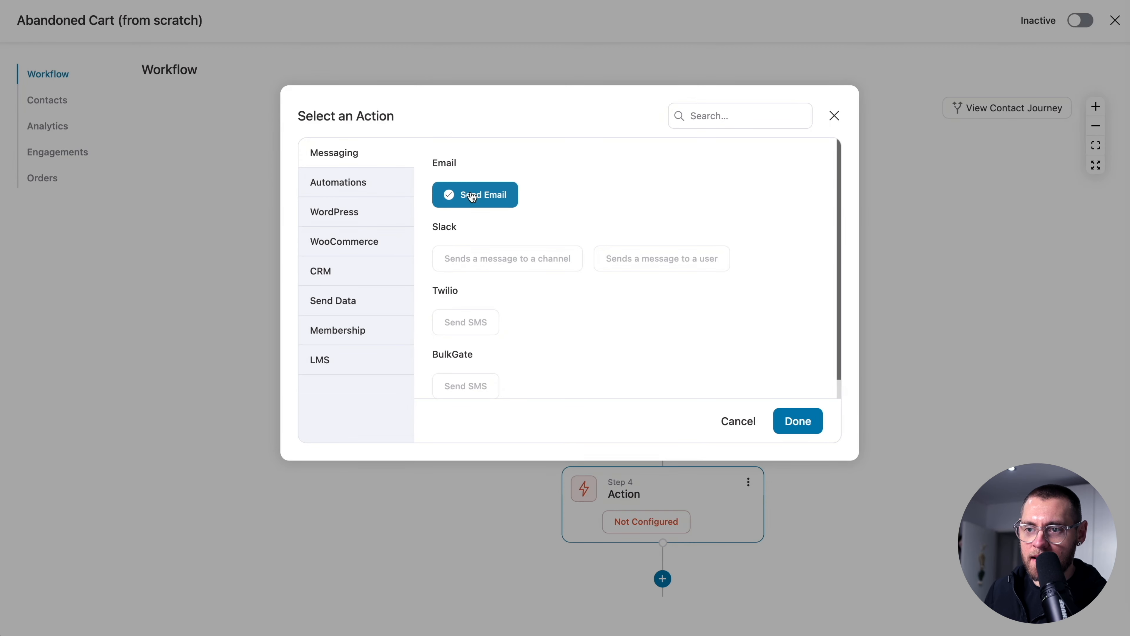
click(797, 420)
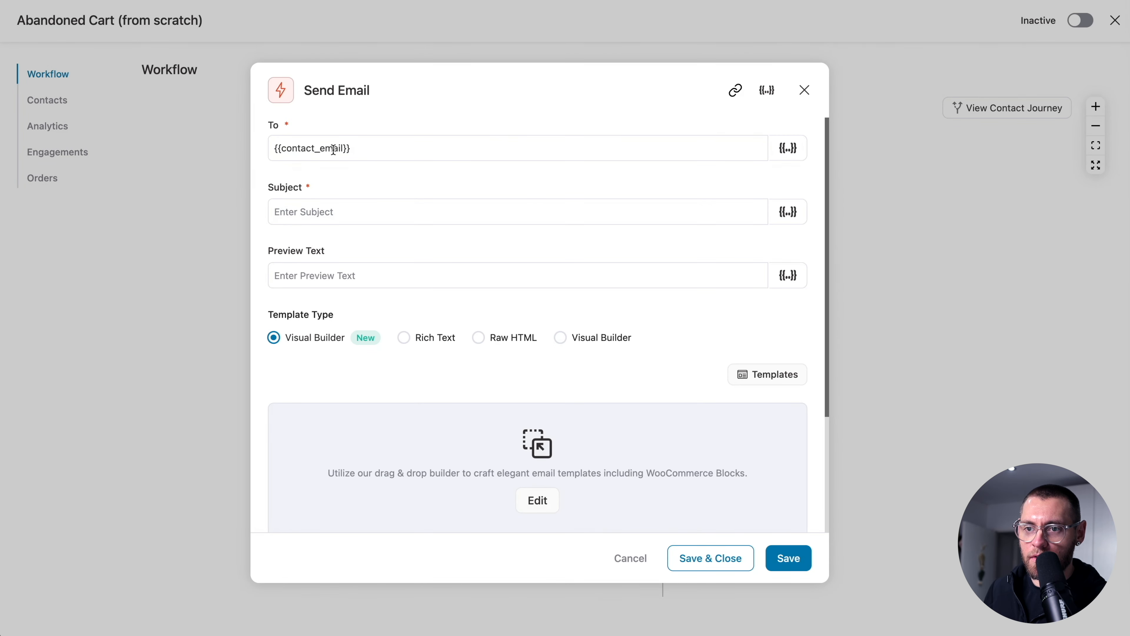
click(434, 212)
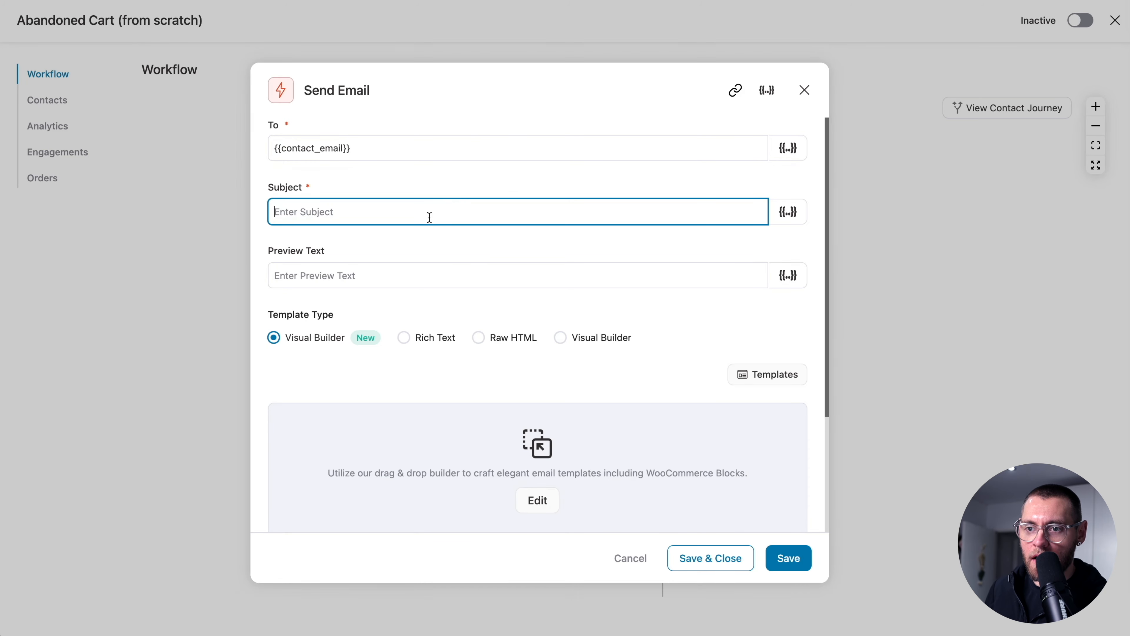
text(Your cart is saved)
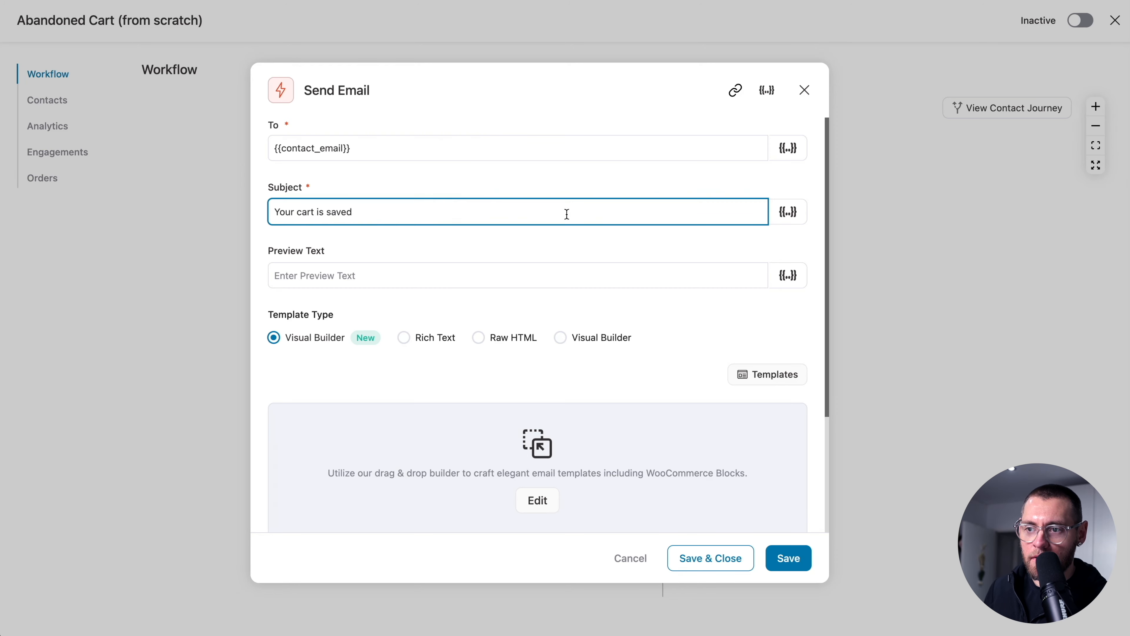
- Copy the Cart Billing First Name merge tag with fallback 'there'
click(790, 214)
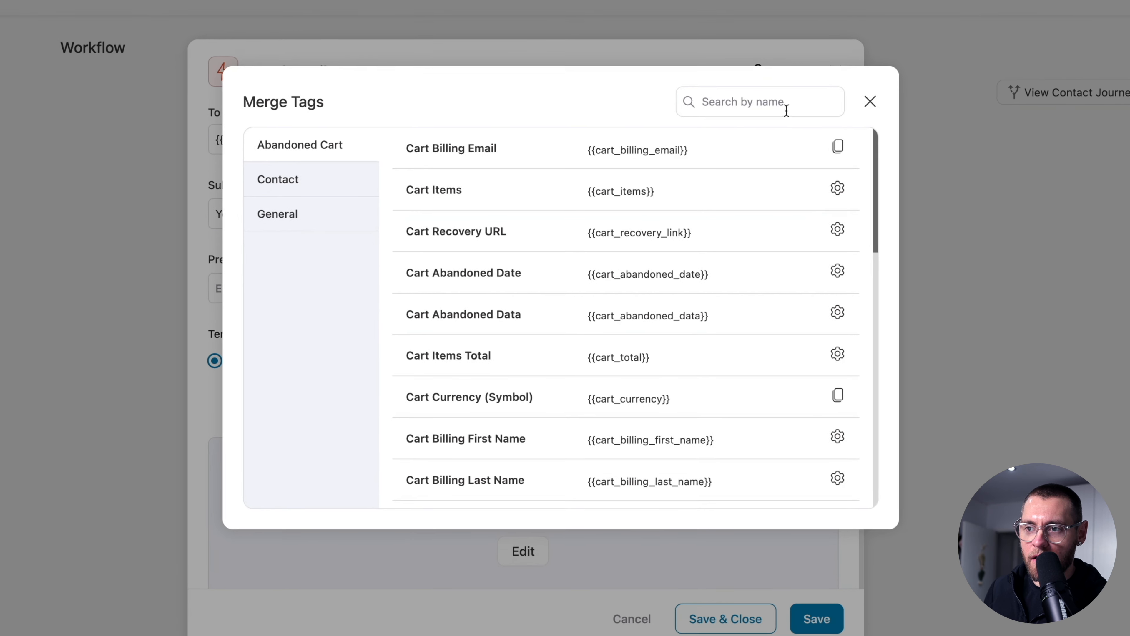
text(first)
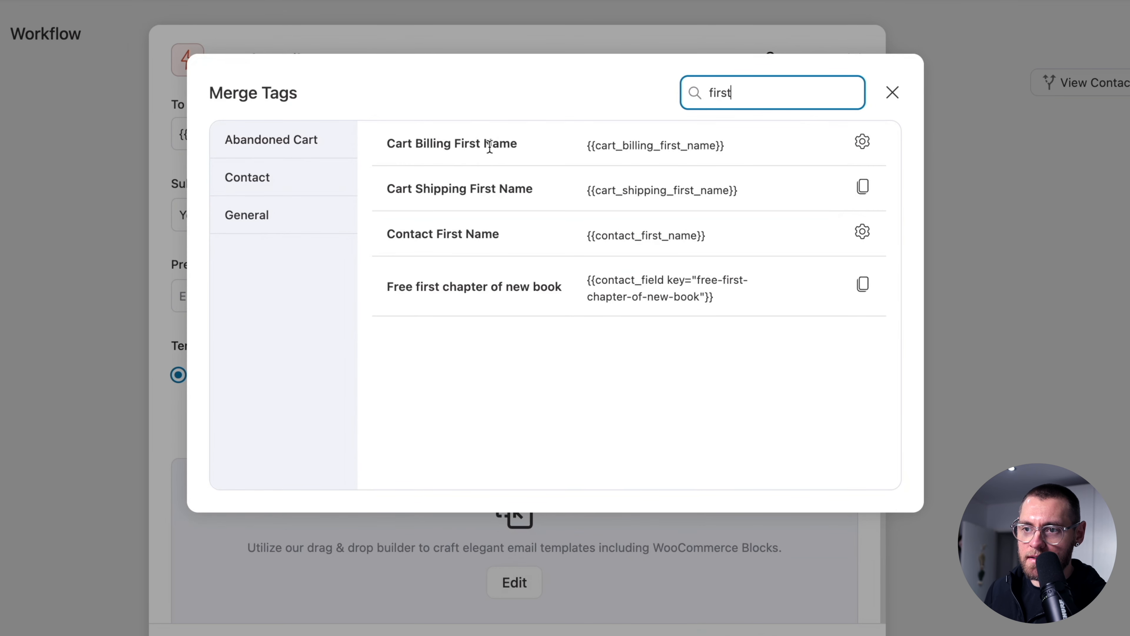
click(862, 141)
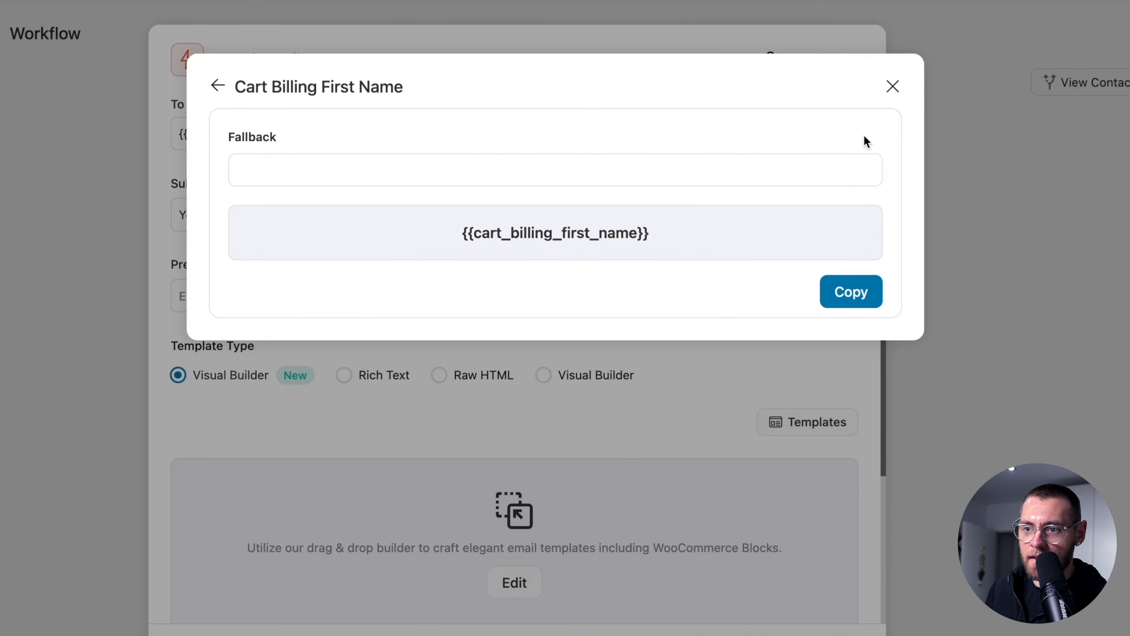
click(436, 173)
text(ther)
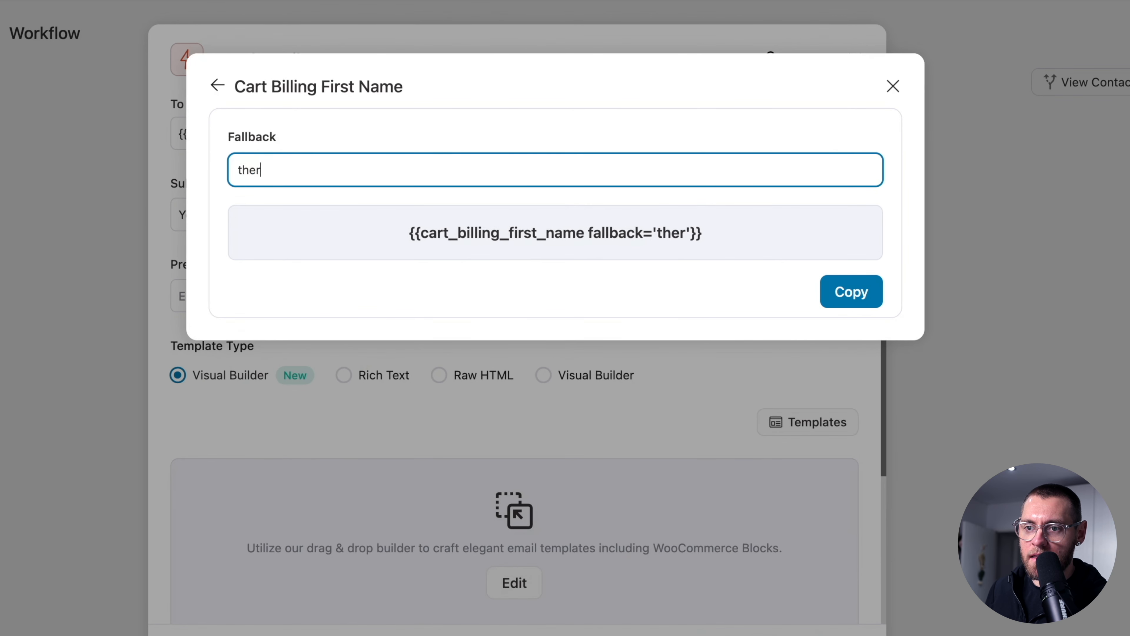
text(e)
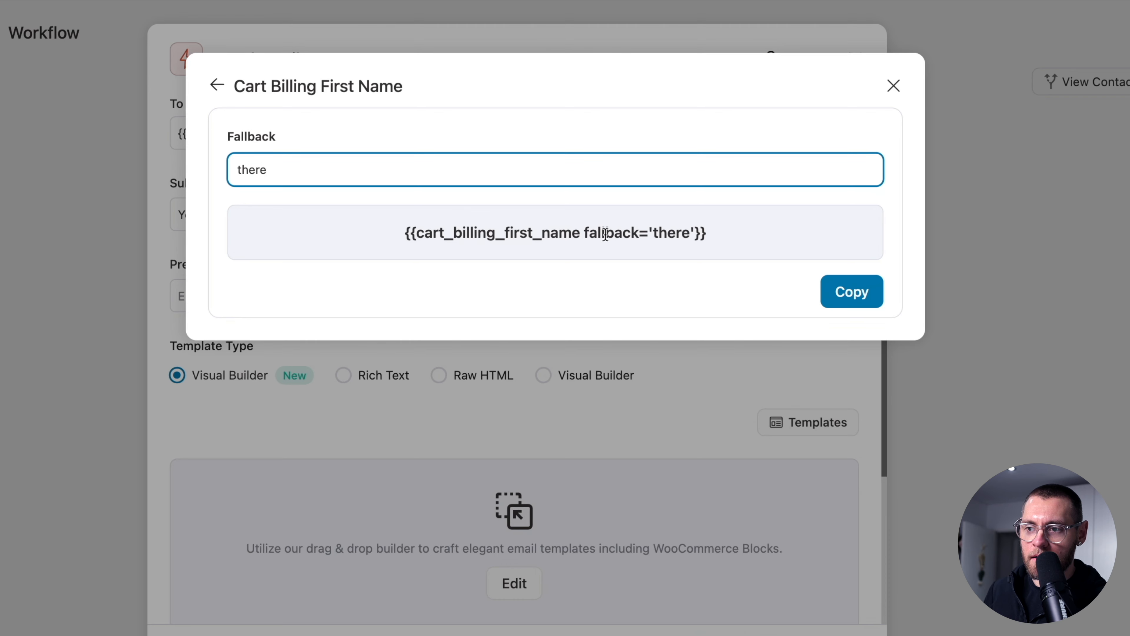
click(848, 293)
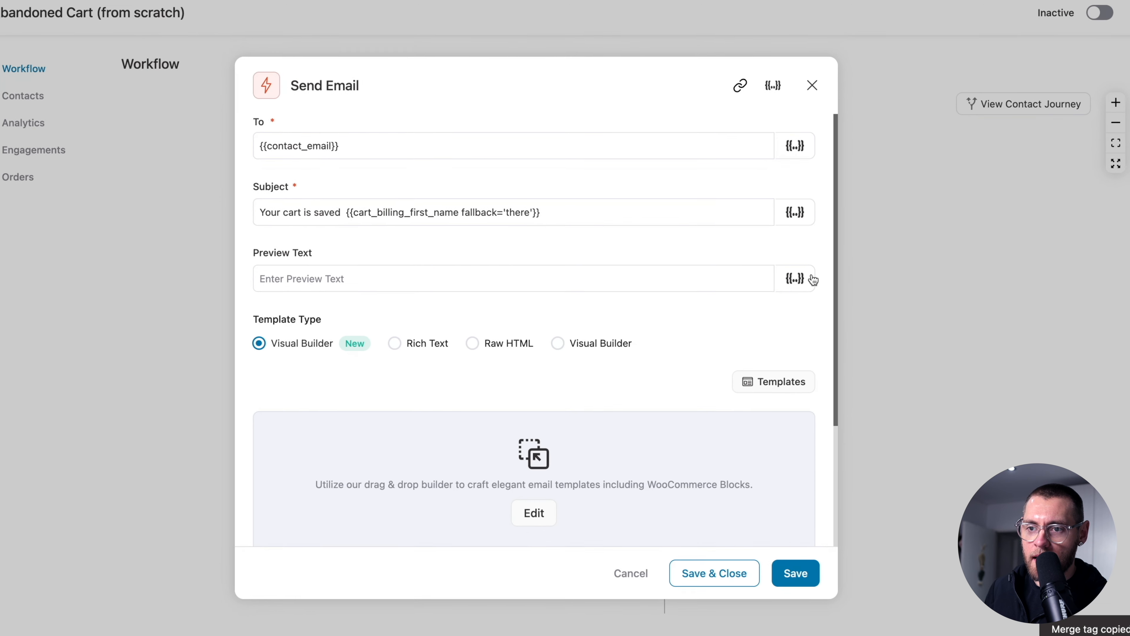
- Add the first-name tag to the subject, paste the preview text, and open the Visual Builder templates
click(436, 212)
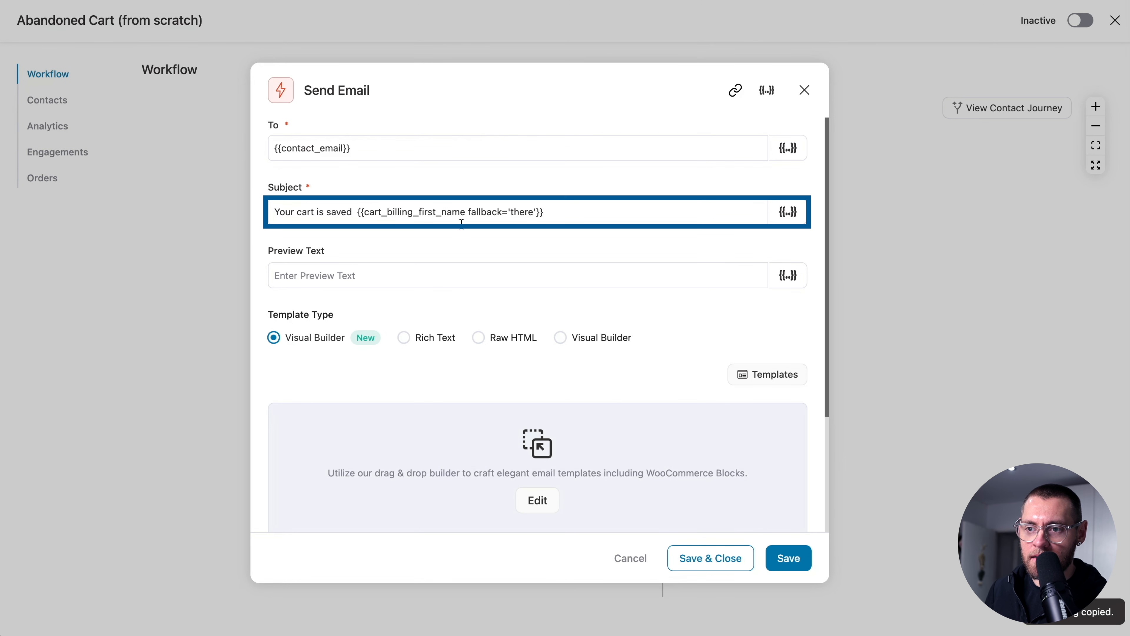
click(354, 210)
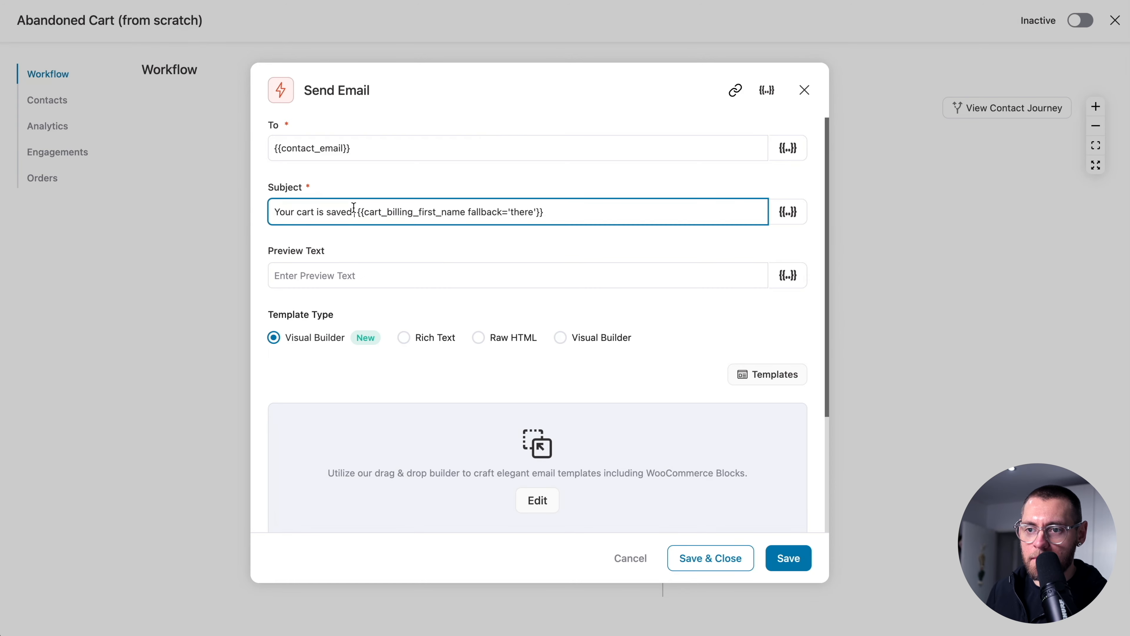
click(495, 270)
key(ctrl+v)
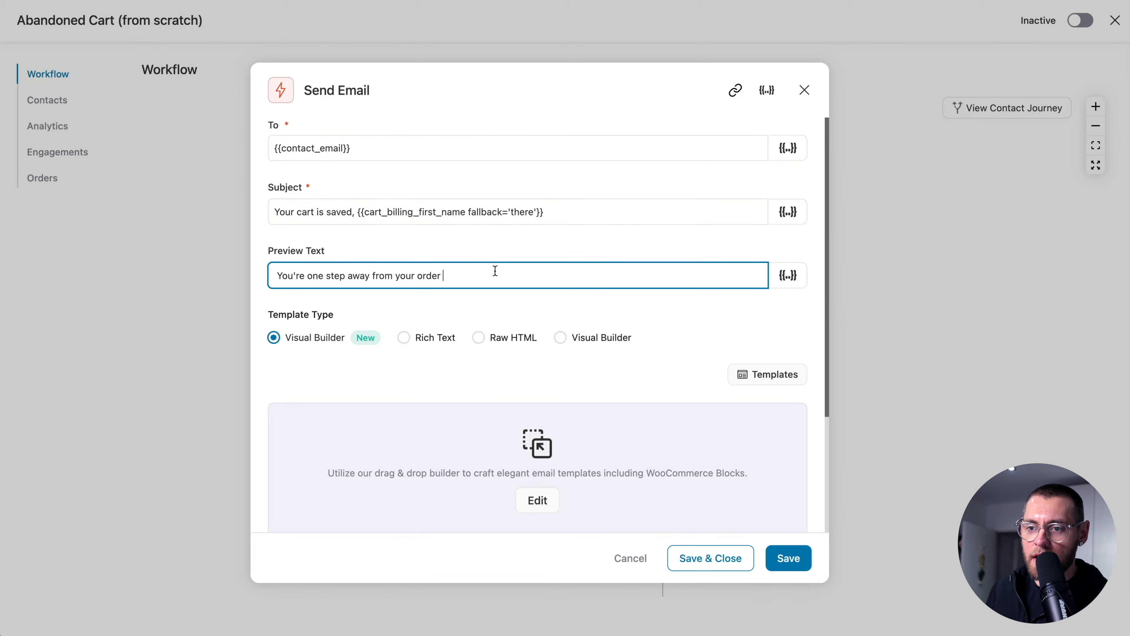
scroll(516, 358, down, 3)
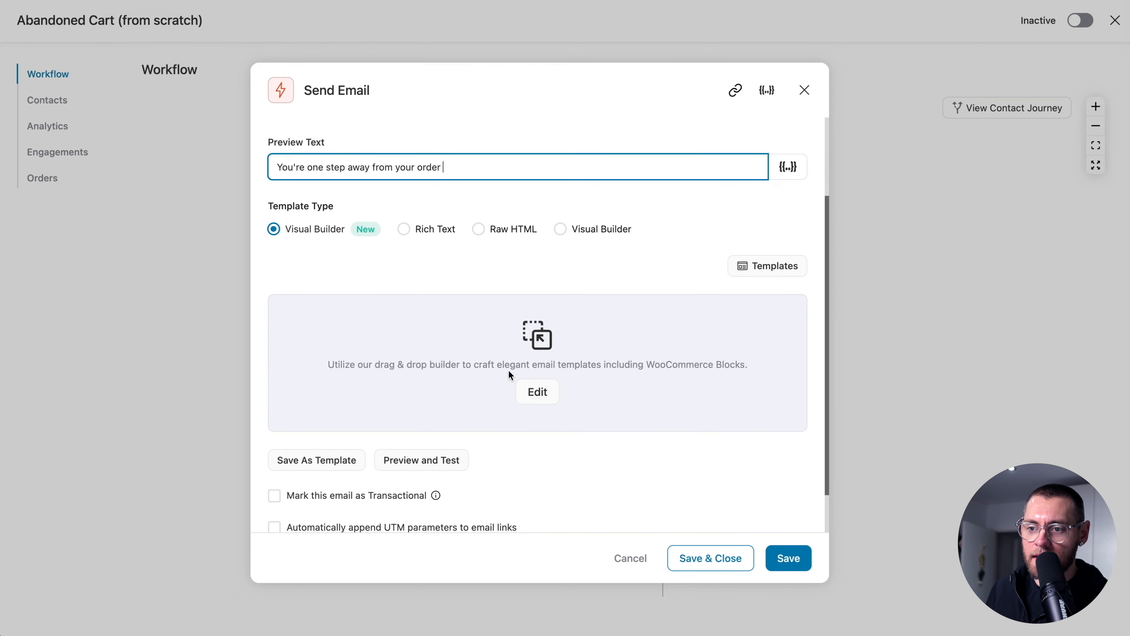
click(534, 393)
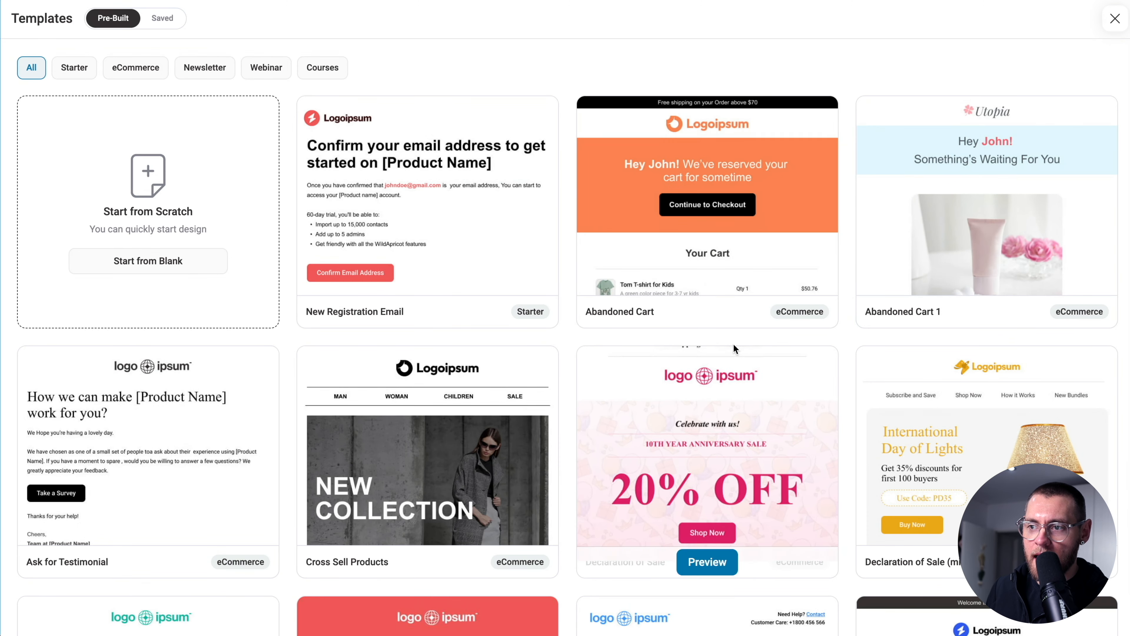
- Import the Abandoned Cart 1 template, check its Cart Items and FINISH ORDER blocks, and save
click(987, 308)
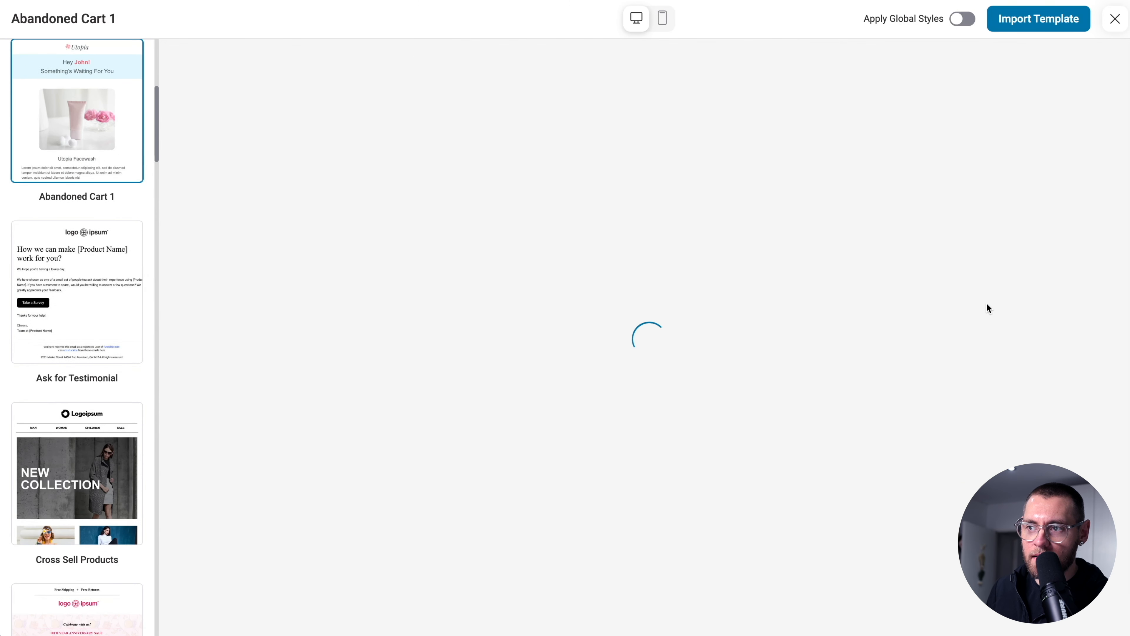
click(1033, 25)
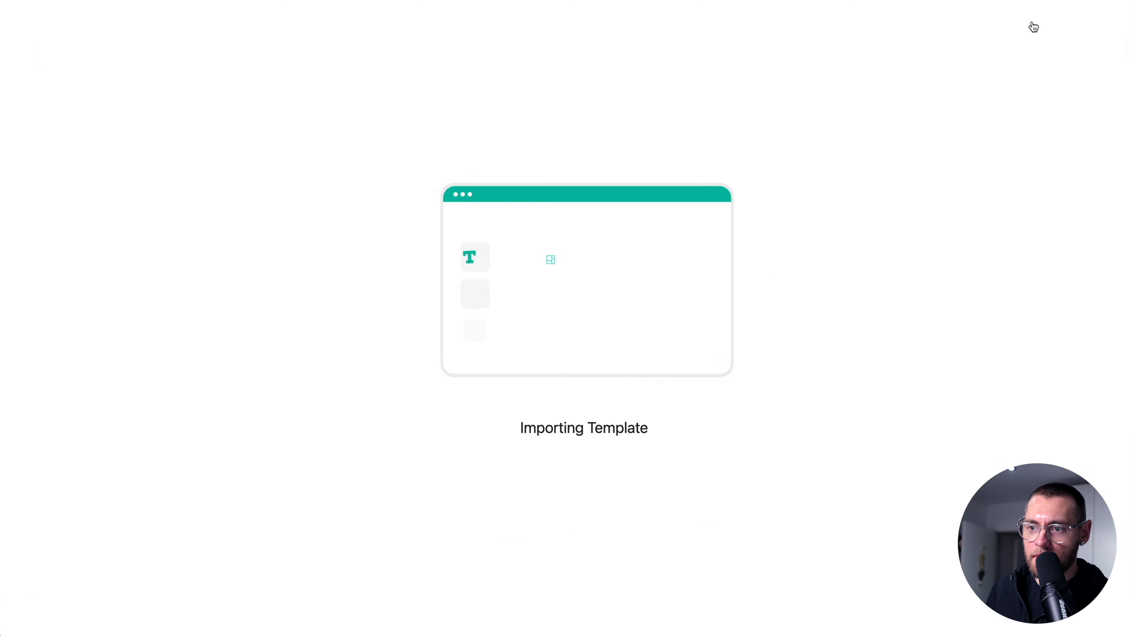
scroll(742, 338, down, 6)
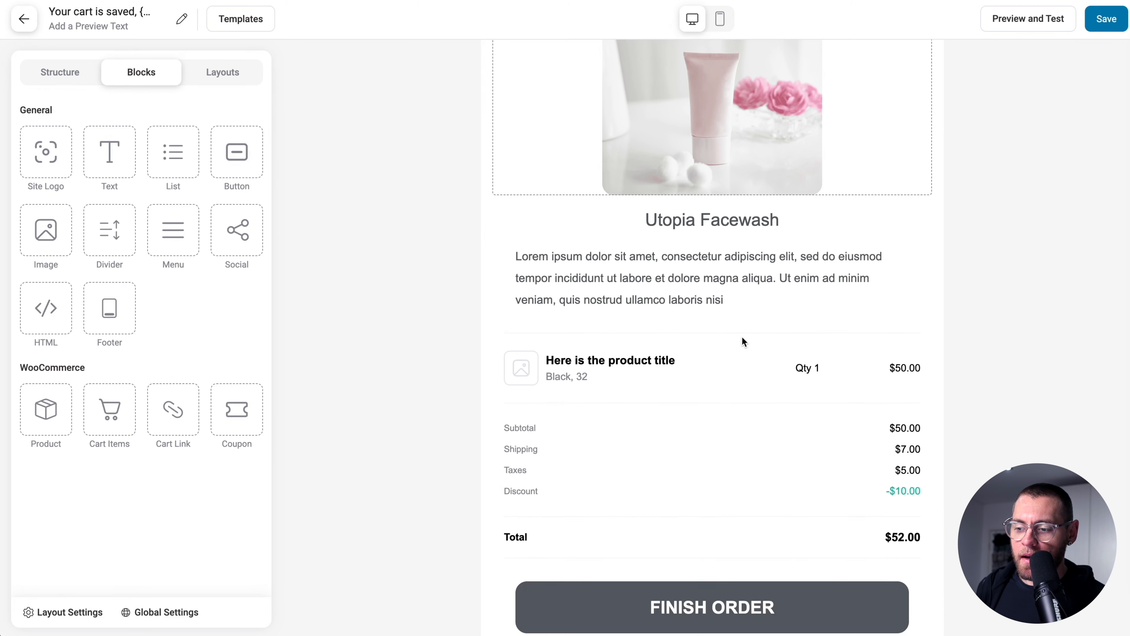
click(681, 345)
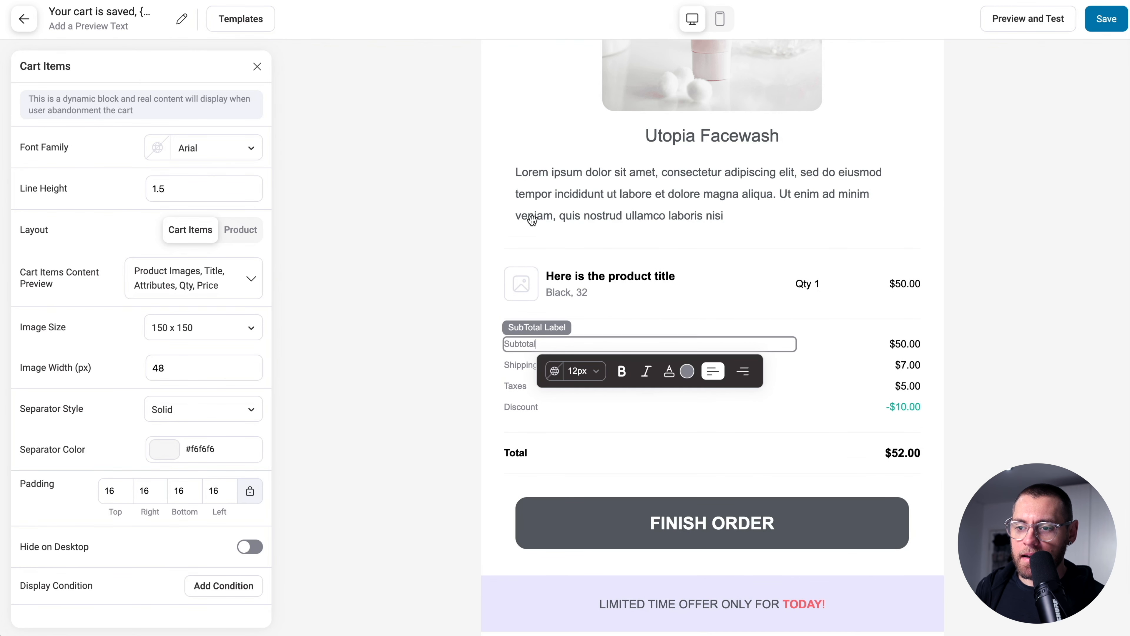
scroll(538, 253, down, 4)
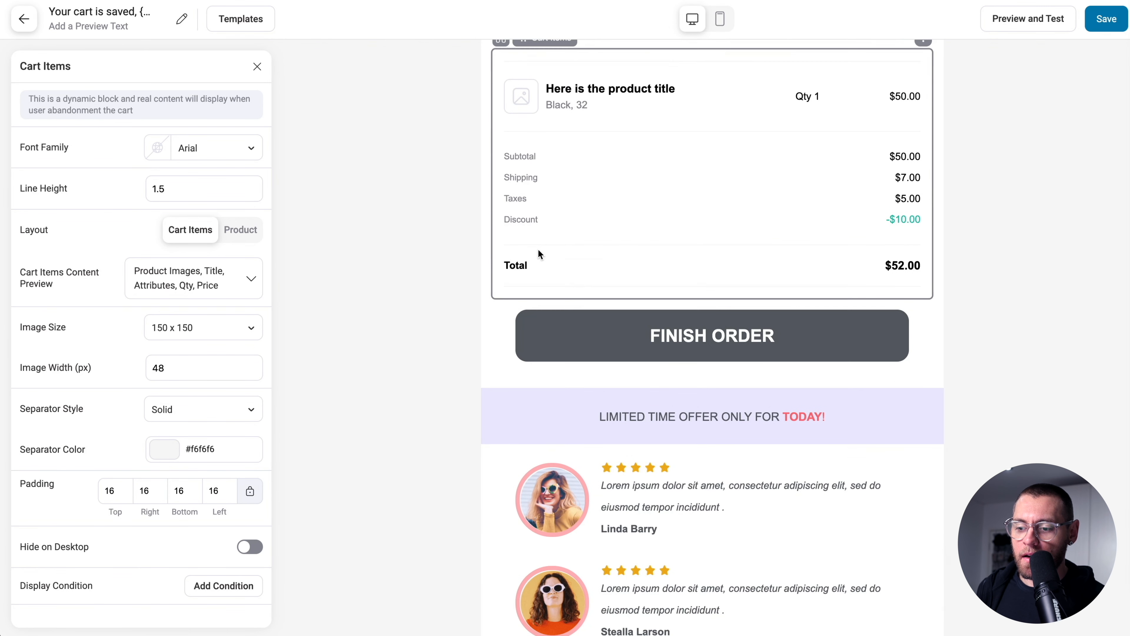
click(714, 339)
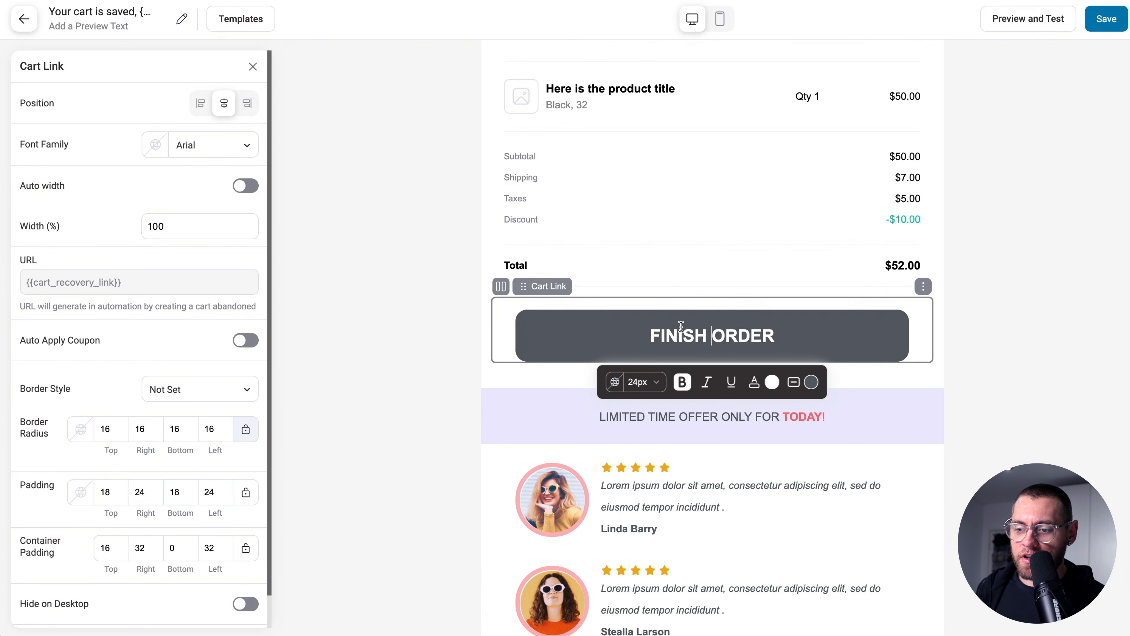
scroll(714, 342, down, 4)
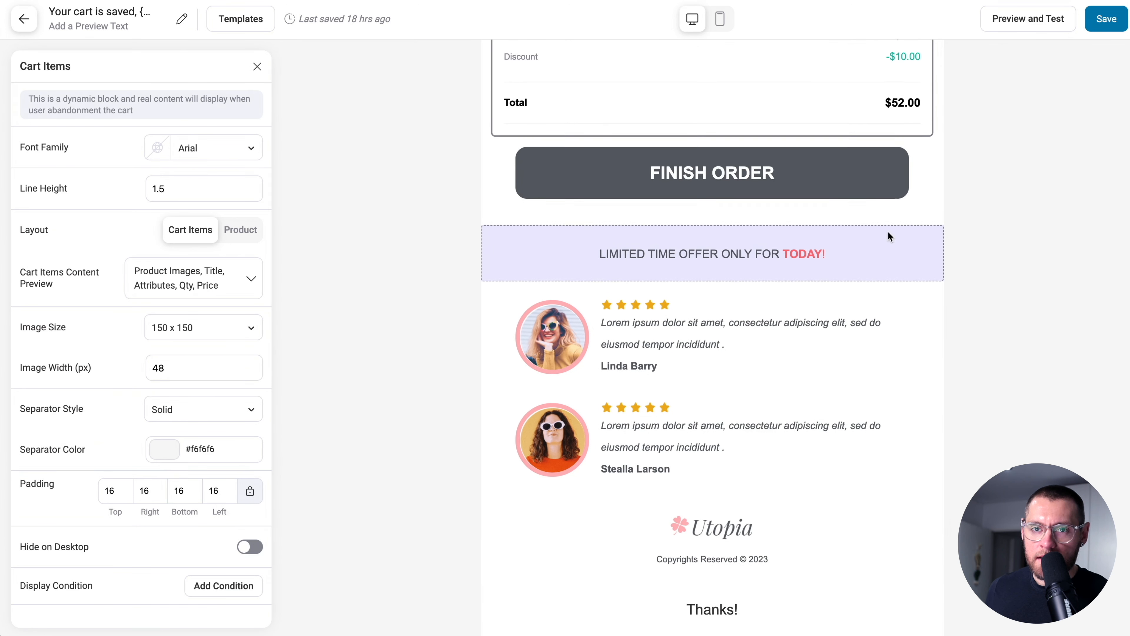
scroll(888, 233, up, 14)
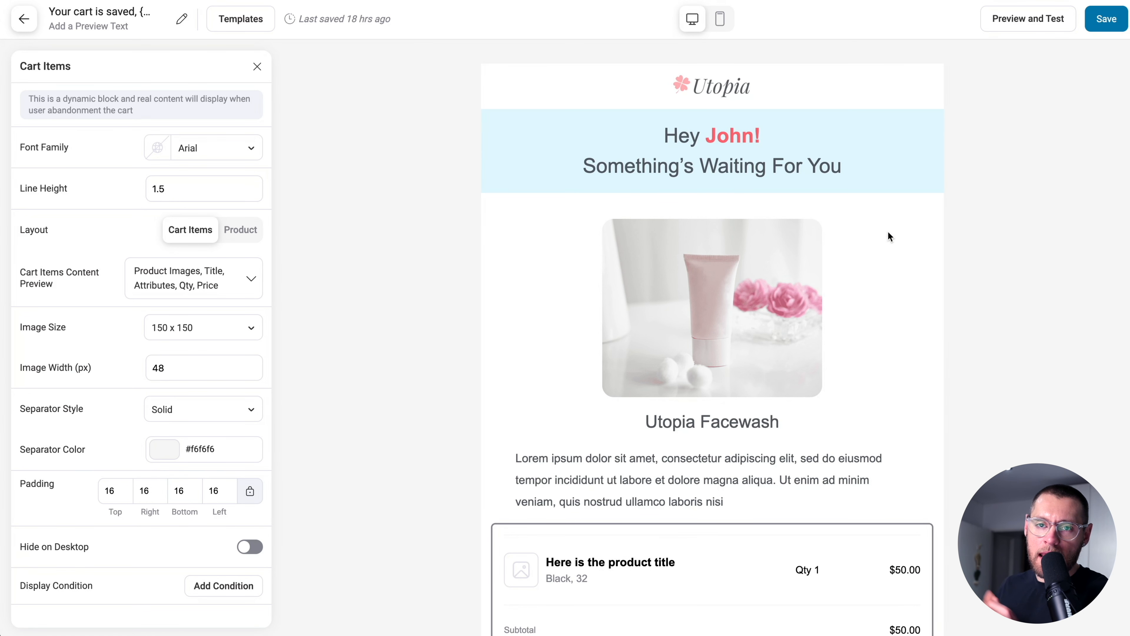
click(1093, 25)
- Add a 1 Day Delay as Step 5 after the Send Email action
click(24, 19)
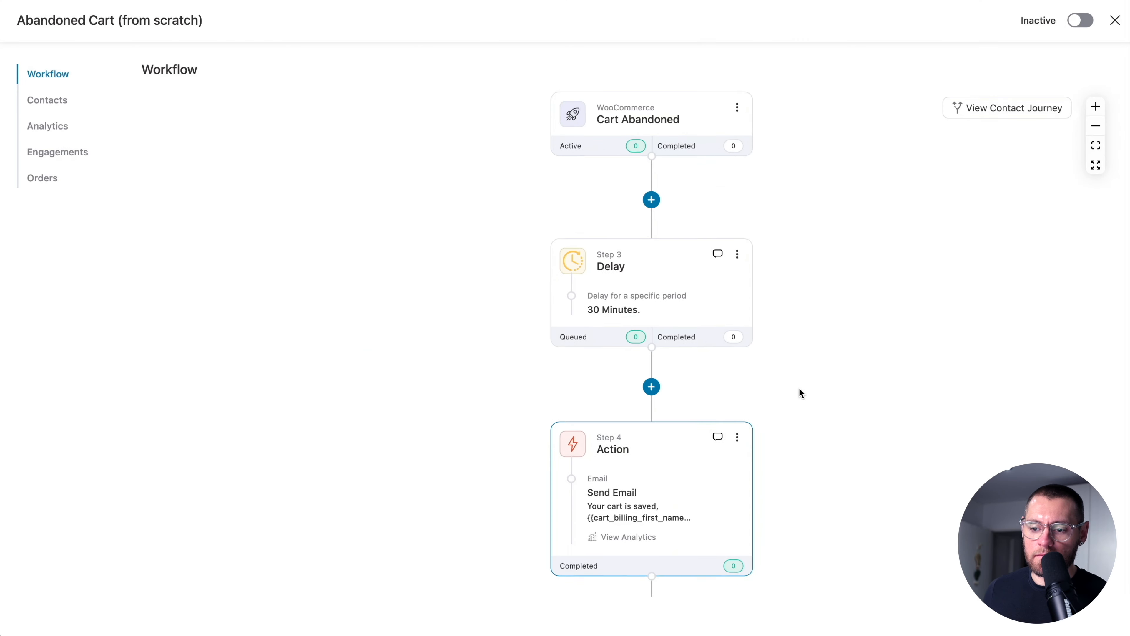
scroll(800, 391, down, 3)
scroll(799, 390, down, 2)
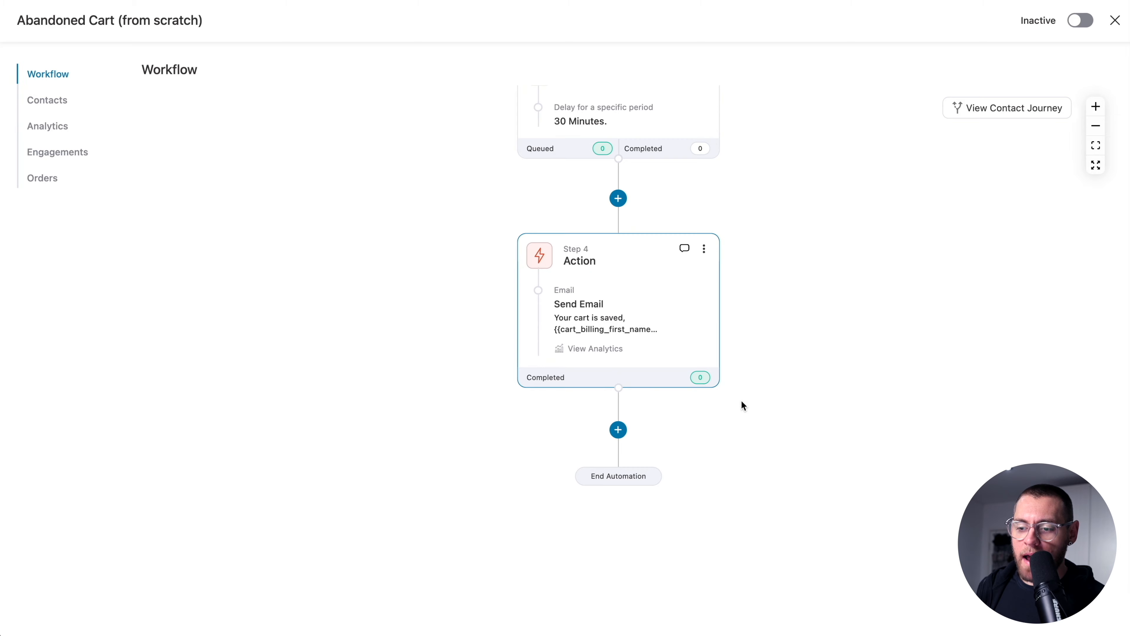
click(618, 430)
click(669, 493)
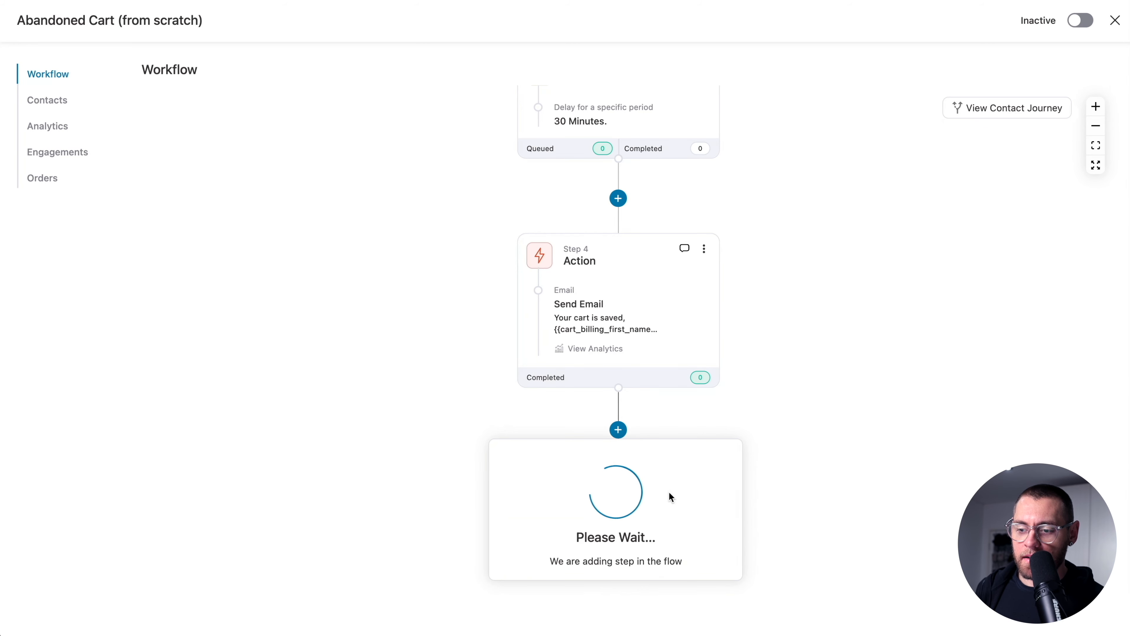
click(502, 165)
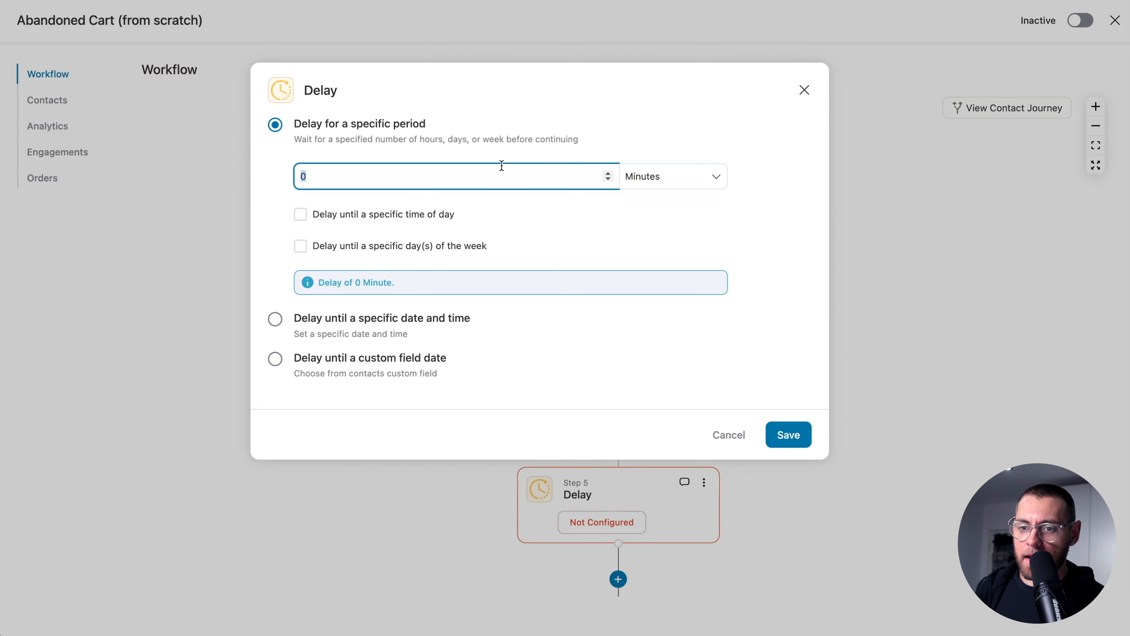
text(1)
click(646, 181)
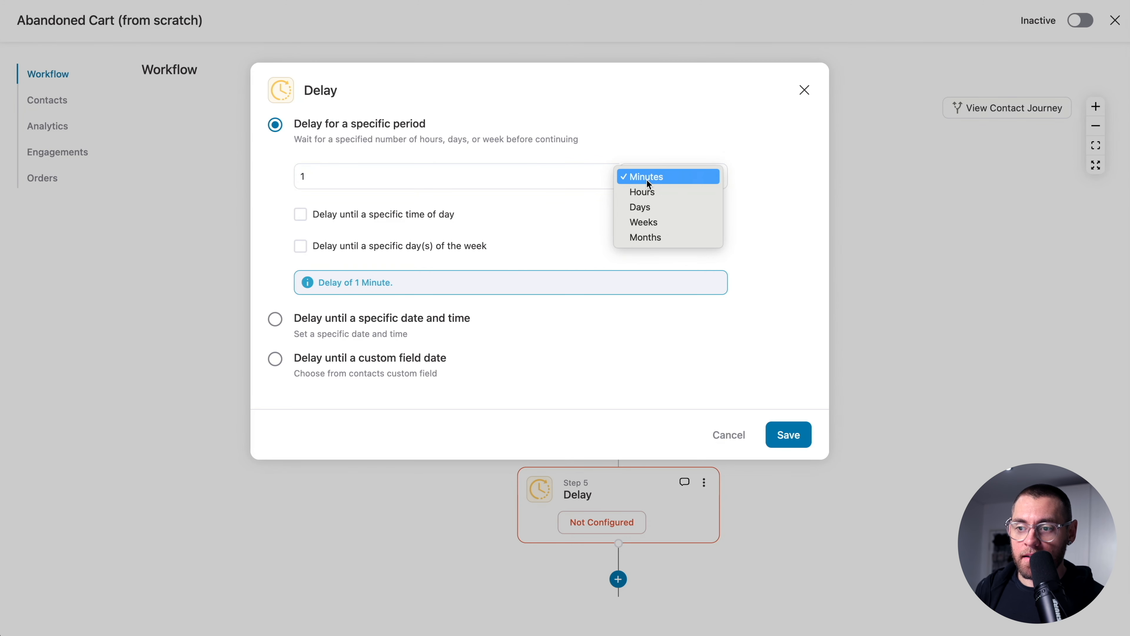
click(667, 207)
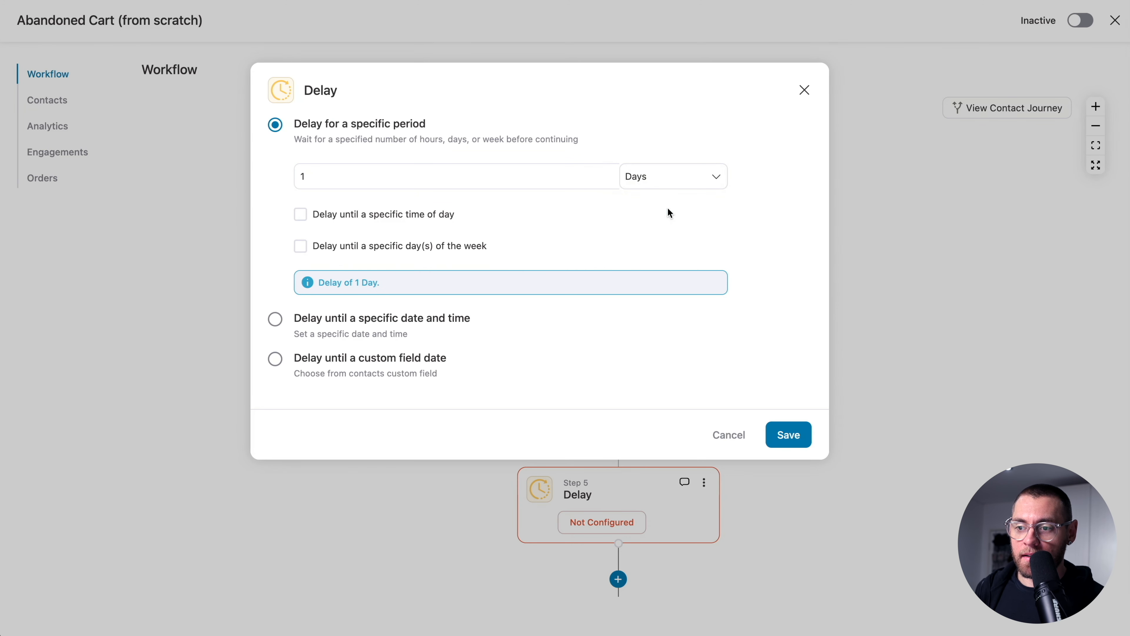
click(776, 432)
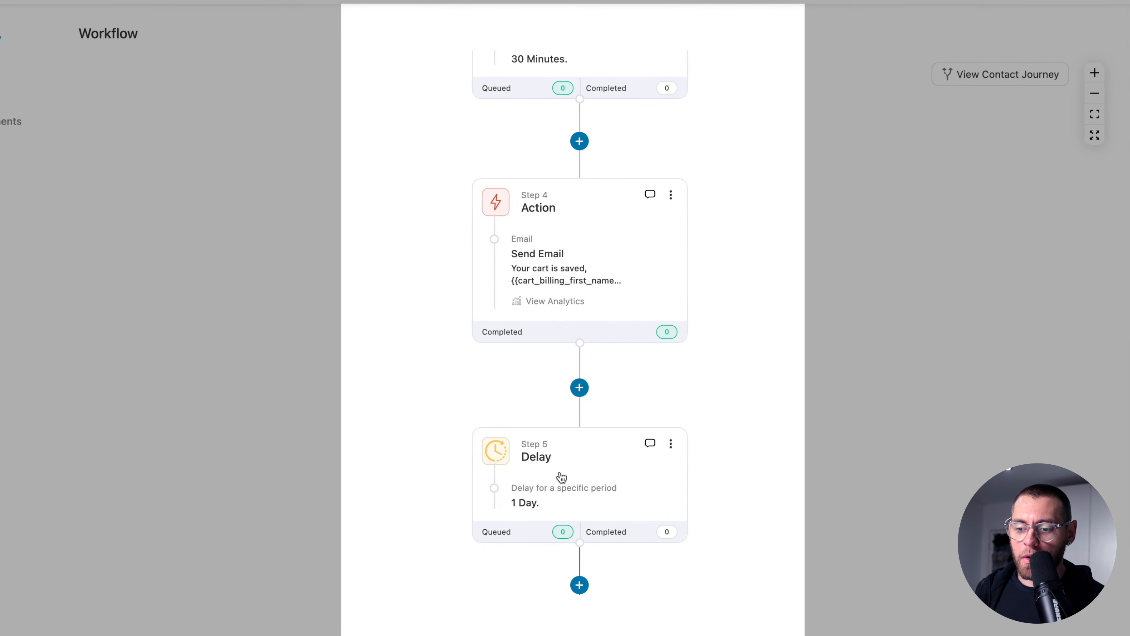
scroll(561, 475, down, 3)
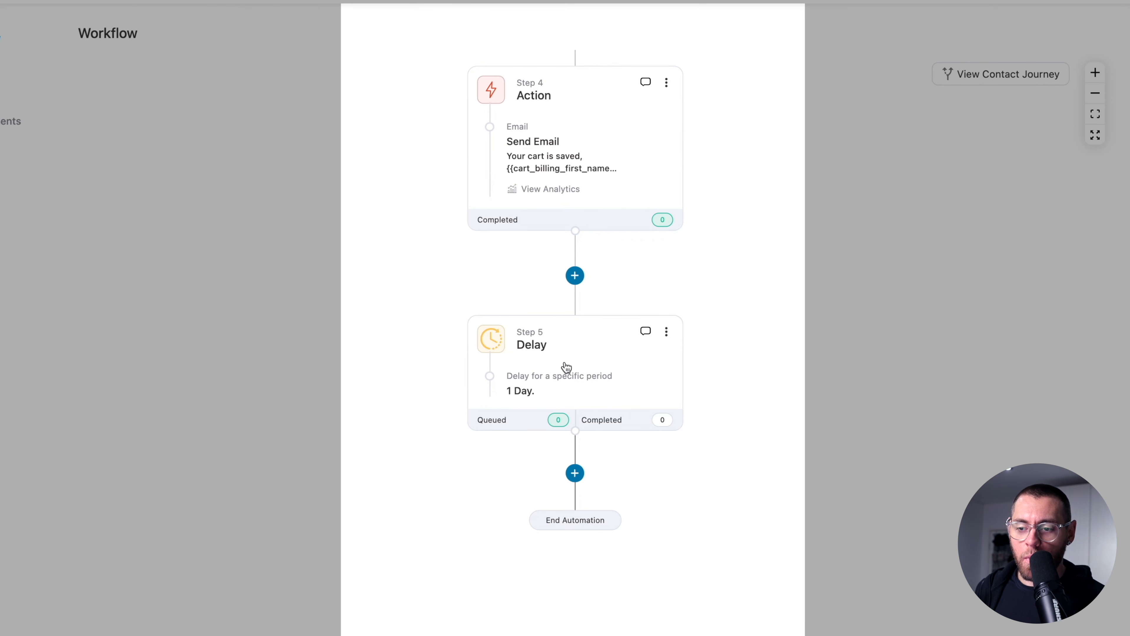
scroll(564, 363, up, 2)
scroll(564, 362, up, 10)
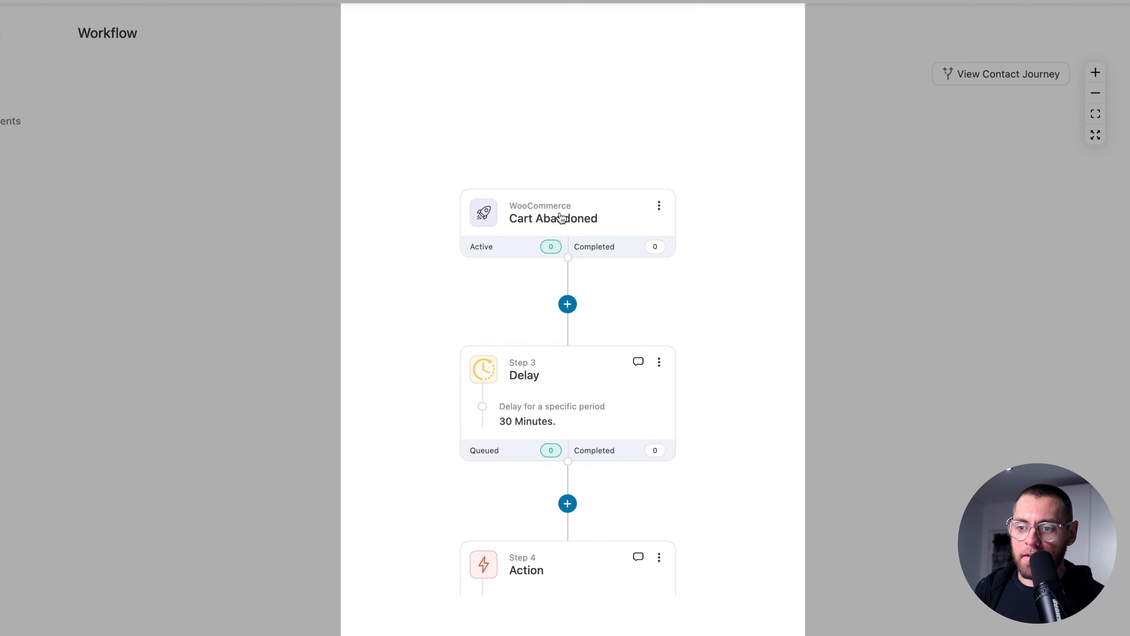
scroll(597, 329, down, 8)
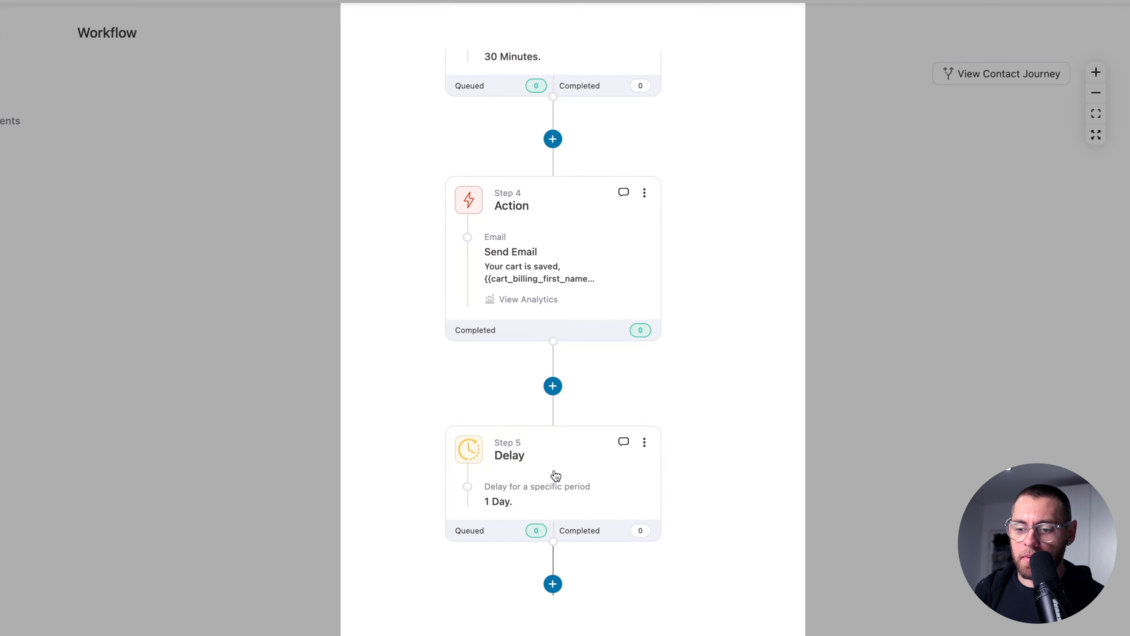
scroll(554, 478, down, 1)
scroll(554, 482, down, 2)
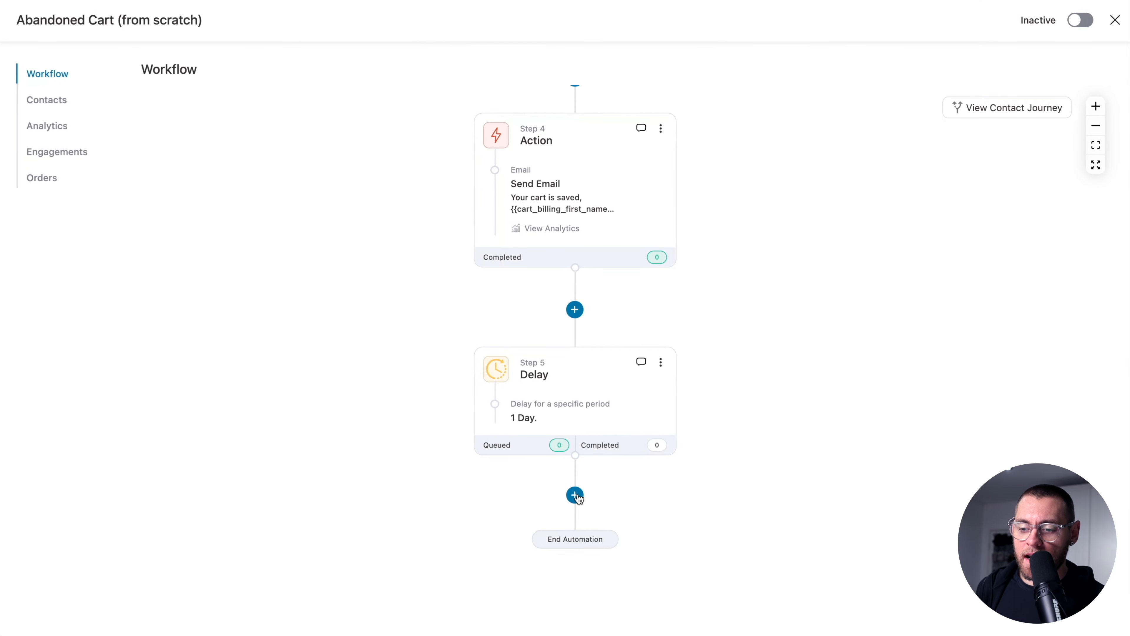
click(550, 498)
click(681, 525)
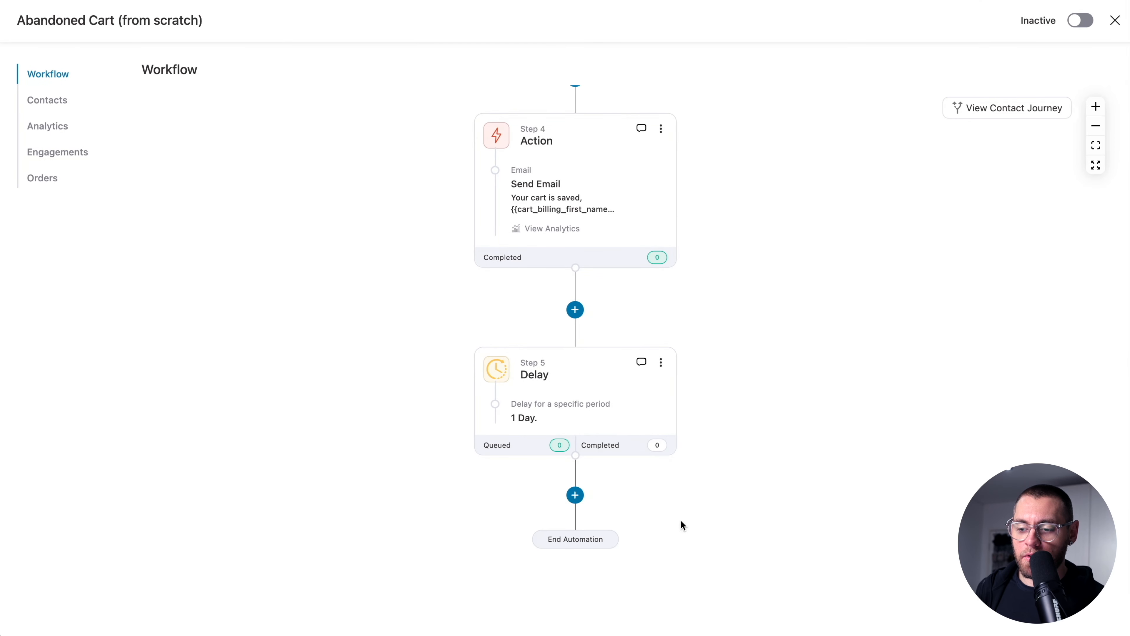
- Duplicate the Send Email step after the 1-day delay as Step 6 and start editing its subject
click(662, 130)
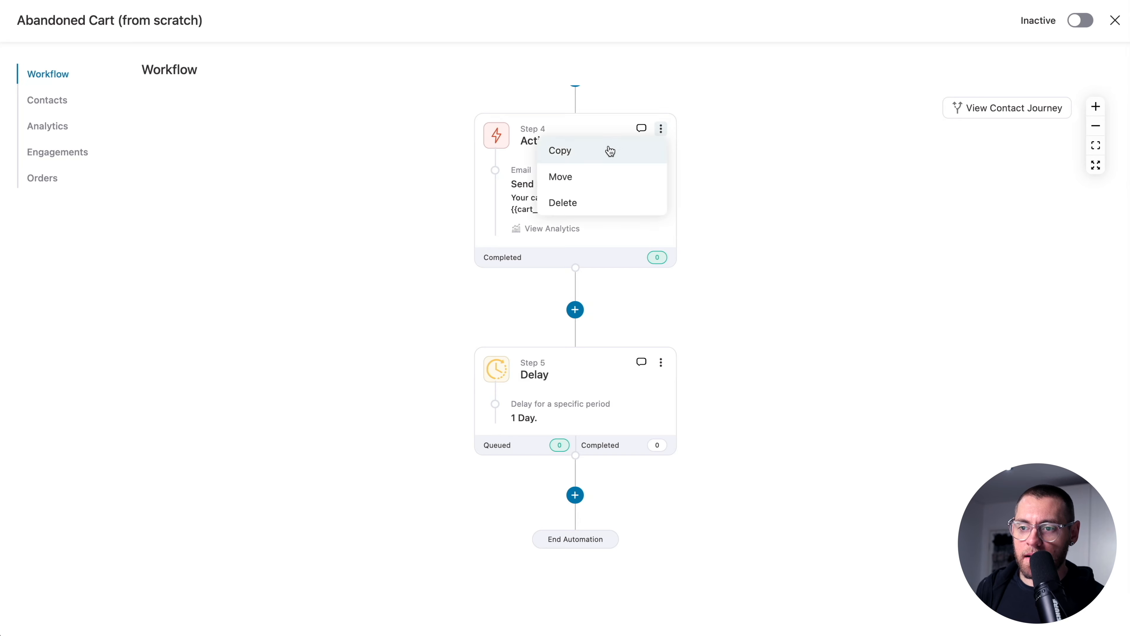
click(580, 150)
scroll(578, 178, down, 2)
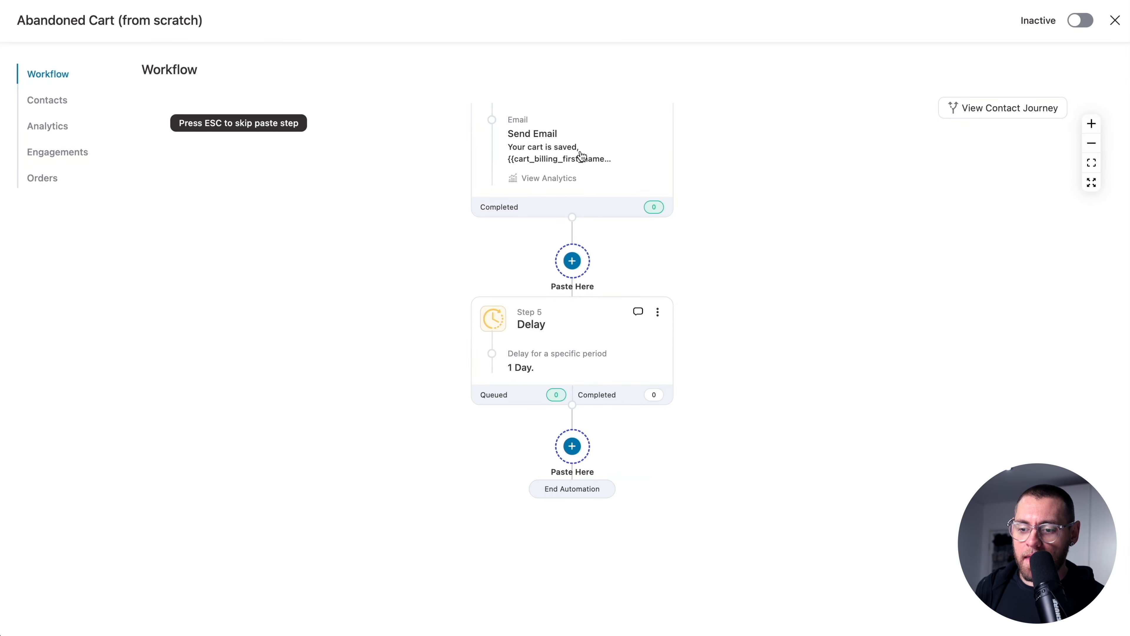
click(573, 446)
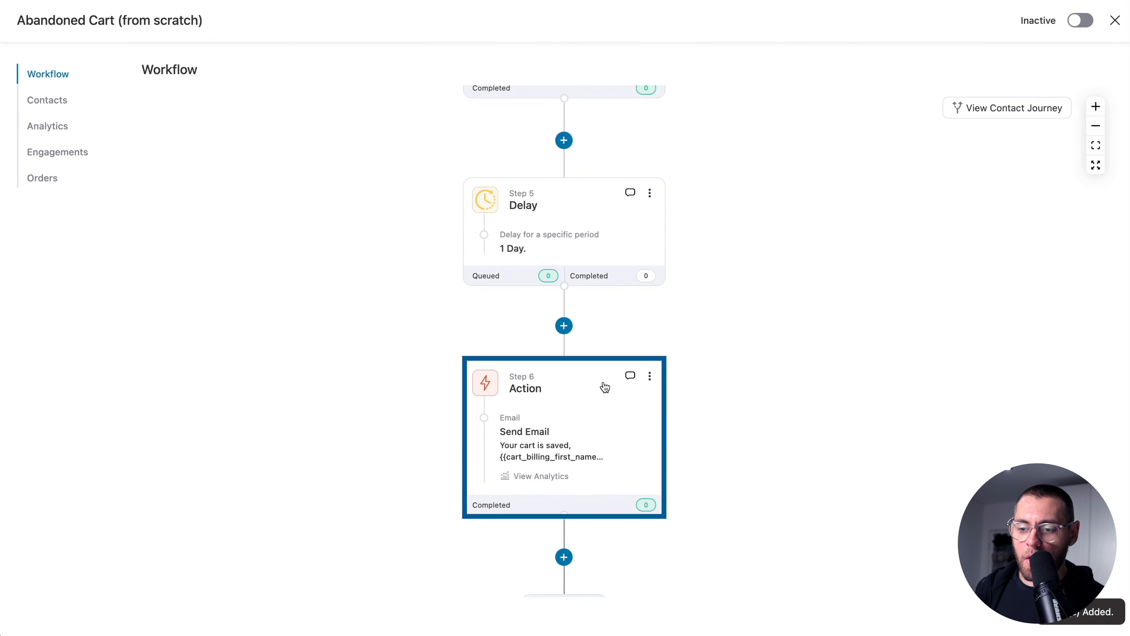
click(597, 419)
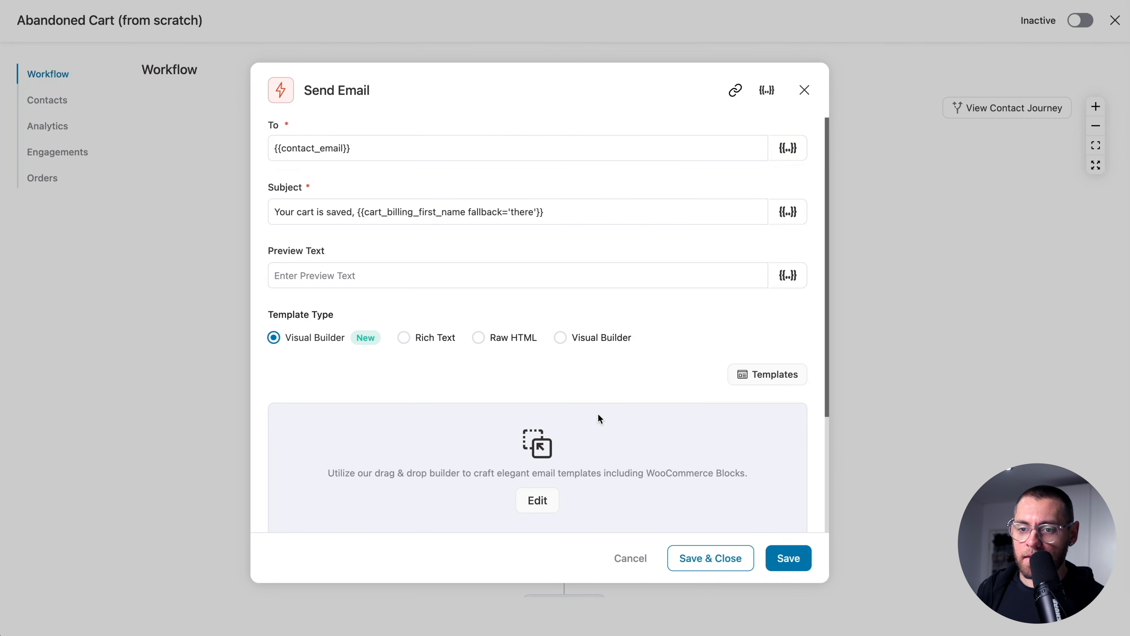
click(554, 212)
- Replace the subject with 'Your cart is about to expire...' and switch the template to Rich Text
key(super+a)
key(super+v)
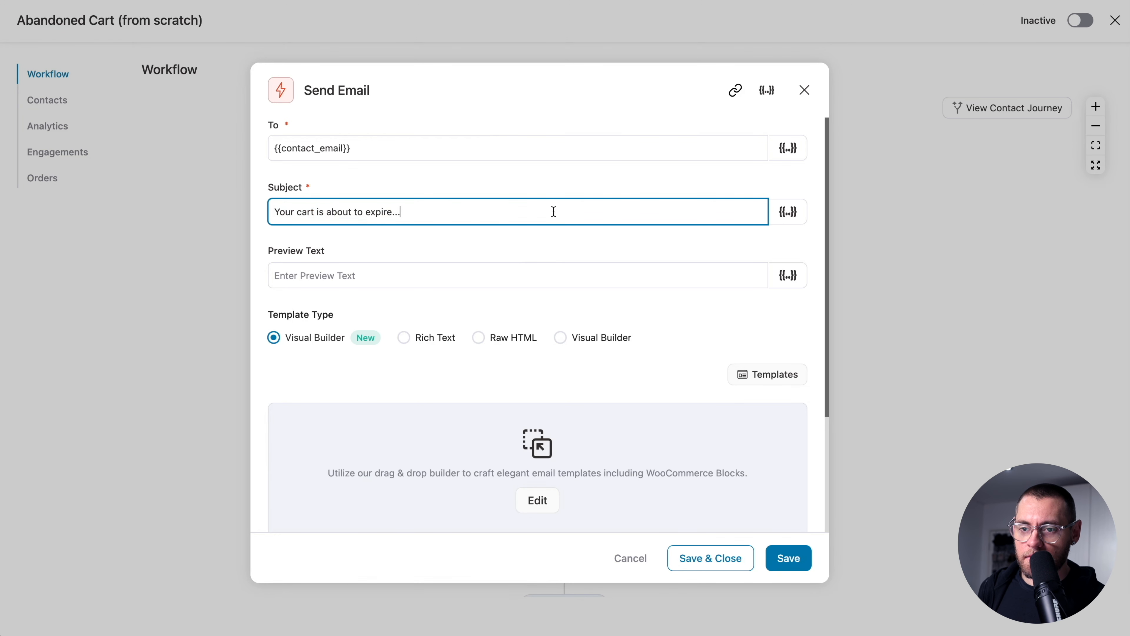
scroll(377, 305, down, 1)
click(404, 313)
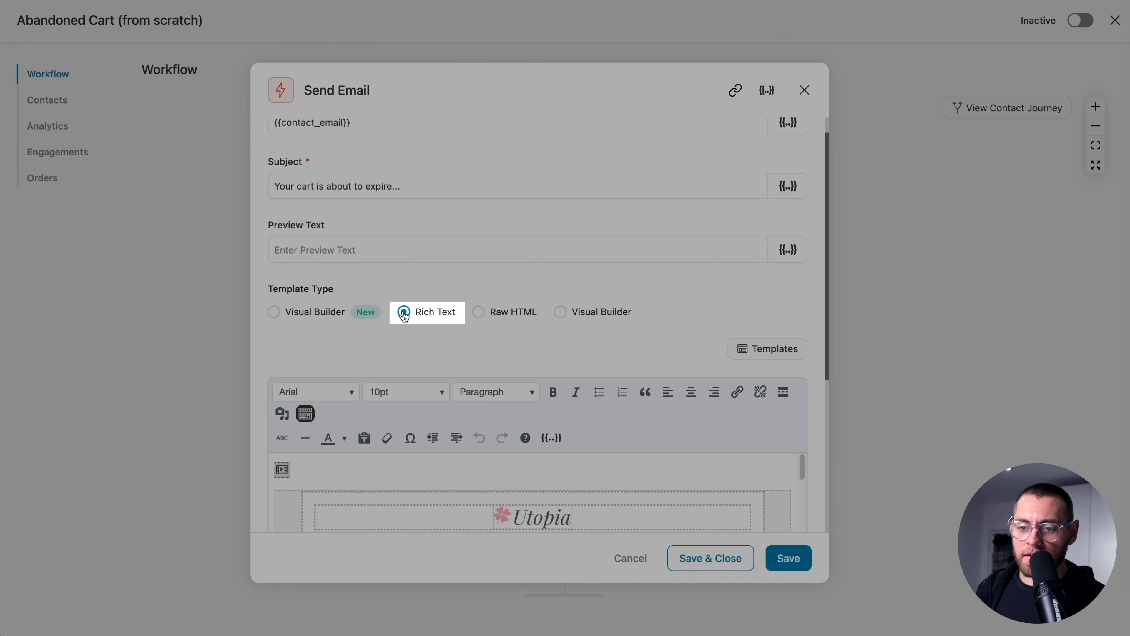
- Clear the sample body and paste the plain cart email starting 'Hi XXXXX,' with a CARTITEMS placeholder
scroll(429, 348, down, 2)
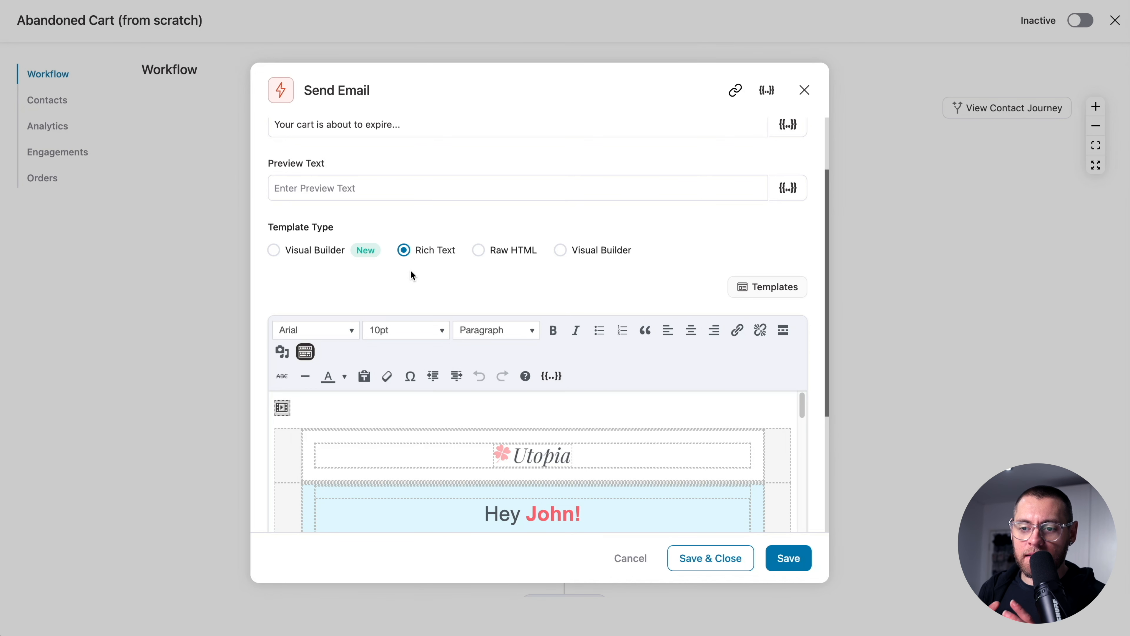
scroll(411, 270, down, 3)
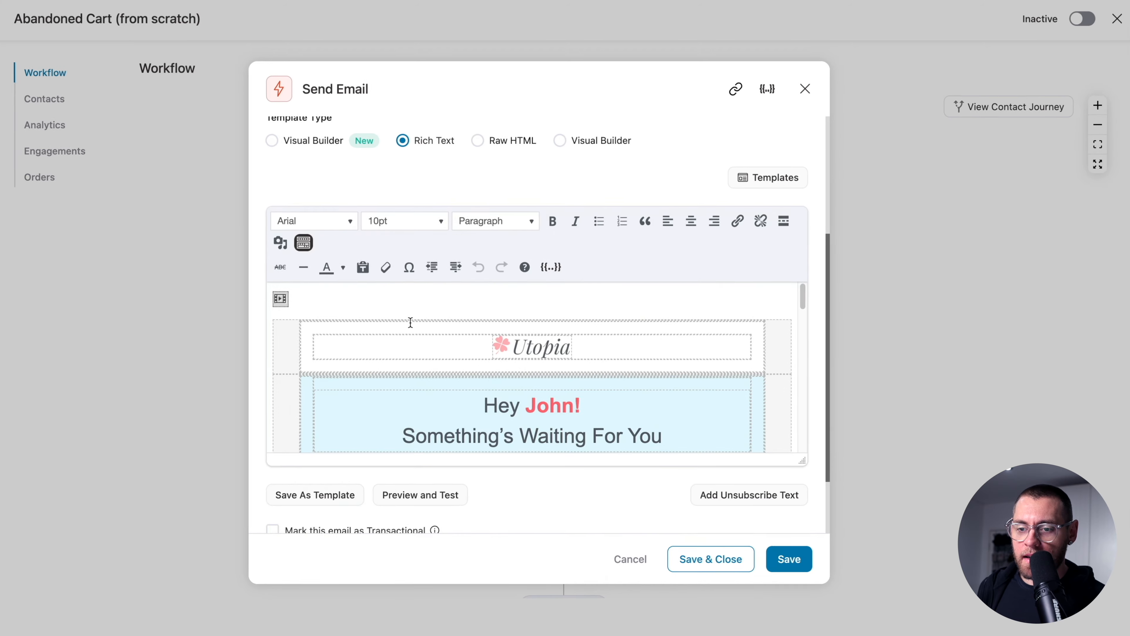
click(417, 305)
key(super+a)
key(BackSpace)
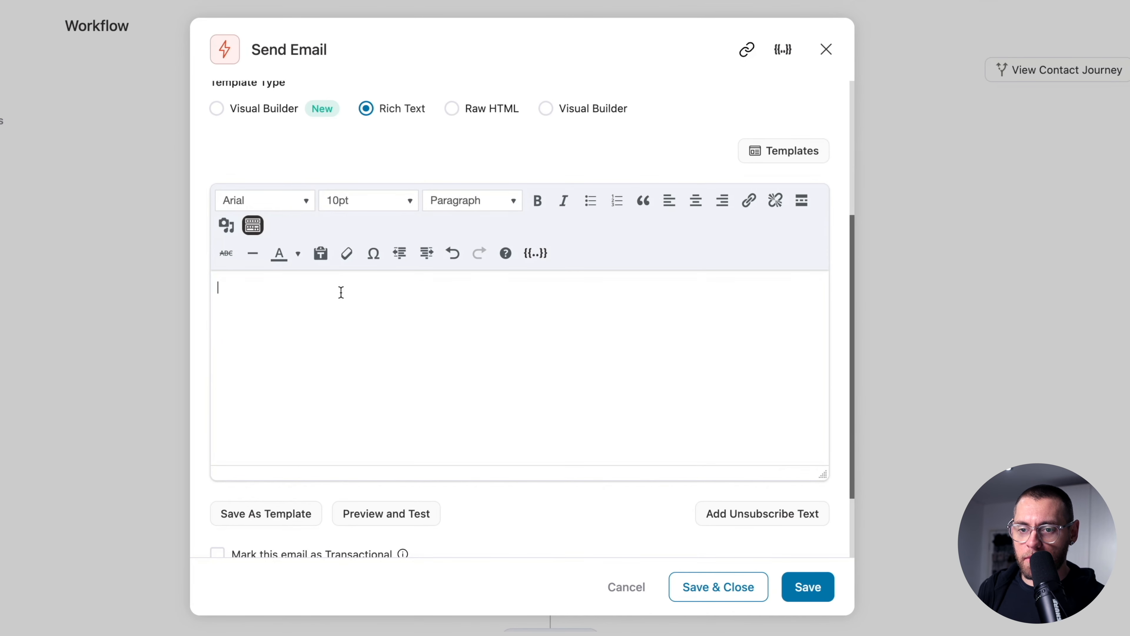
key(super+v)
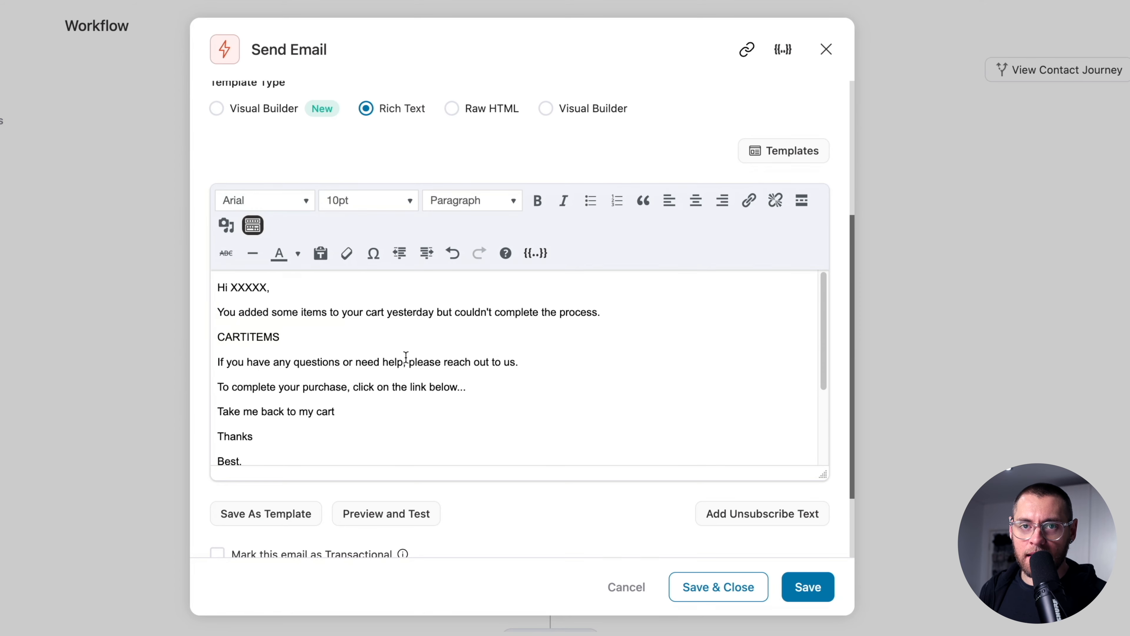
- Replace XXXXX with the Cart Billing First Name merge tag using fallback 'there'
double_click(248, 288)
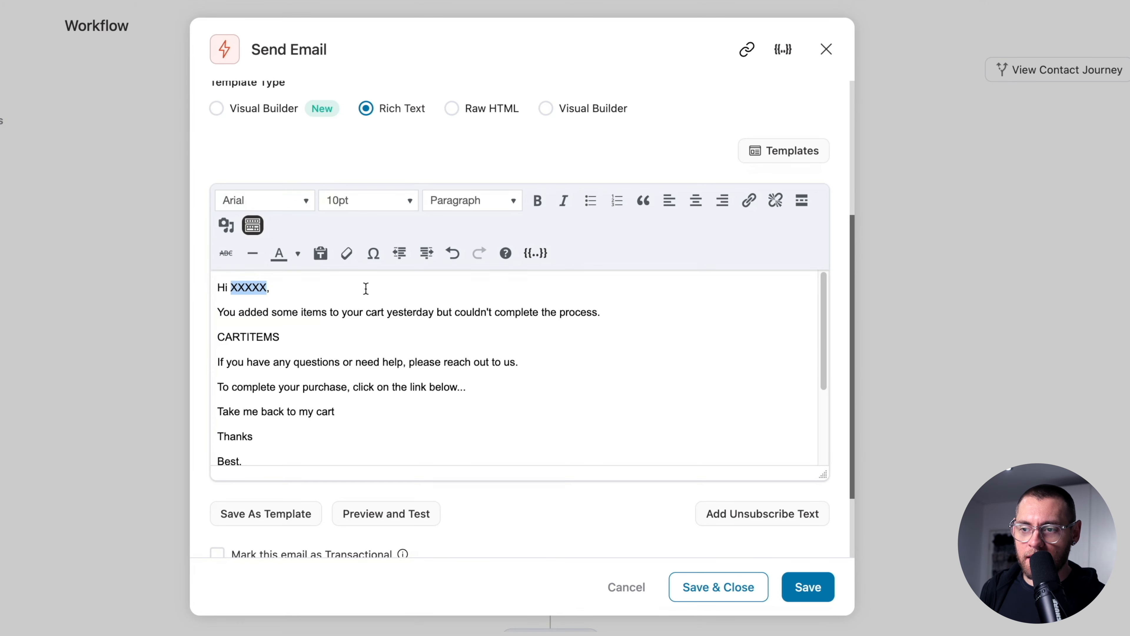
click(536, 253)
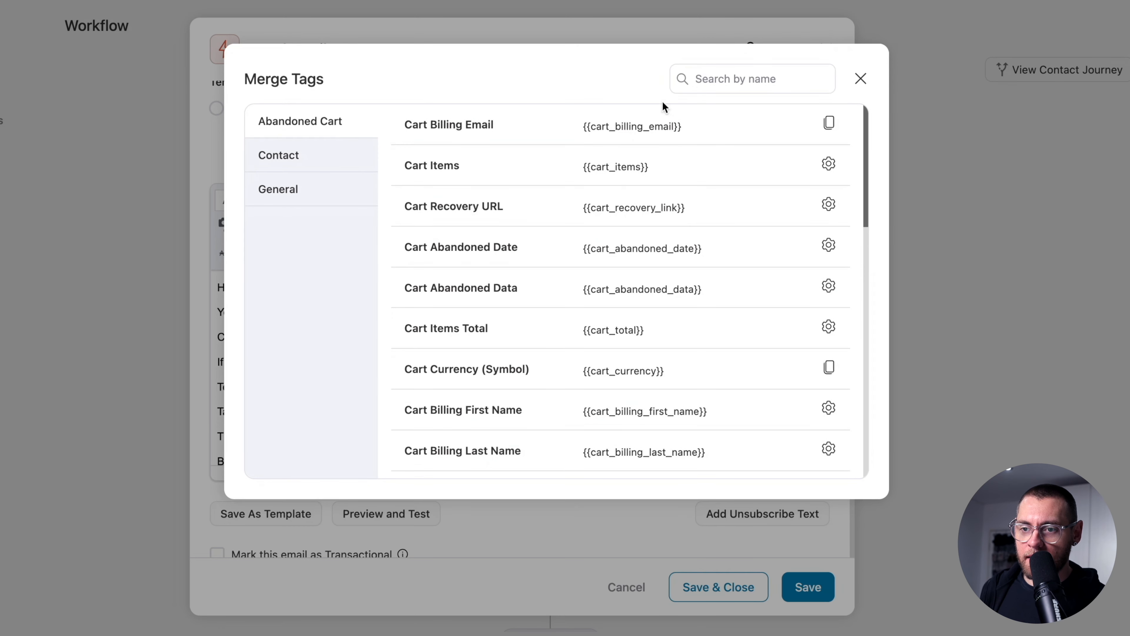
click(714, 73)
text(name)
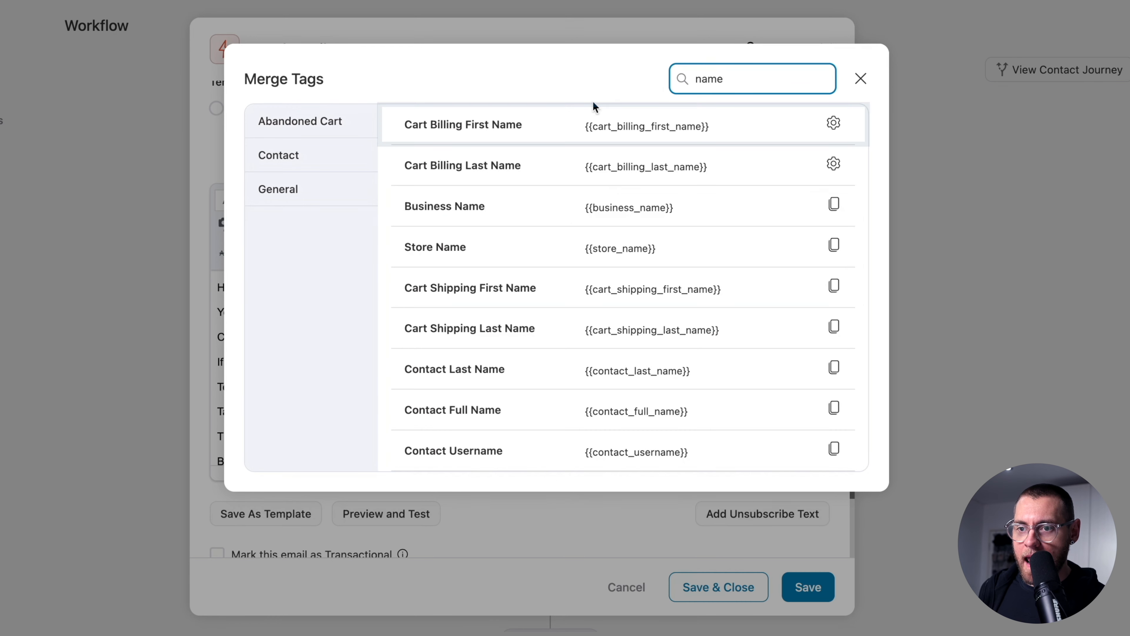
click(834, 122)
click(667, 152)
text(there)
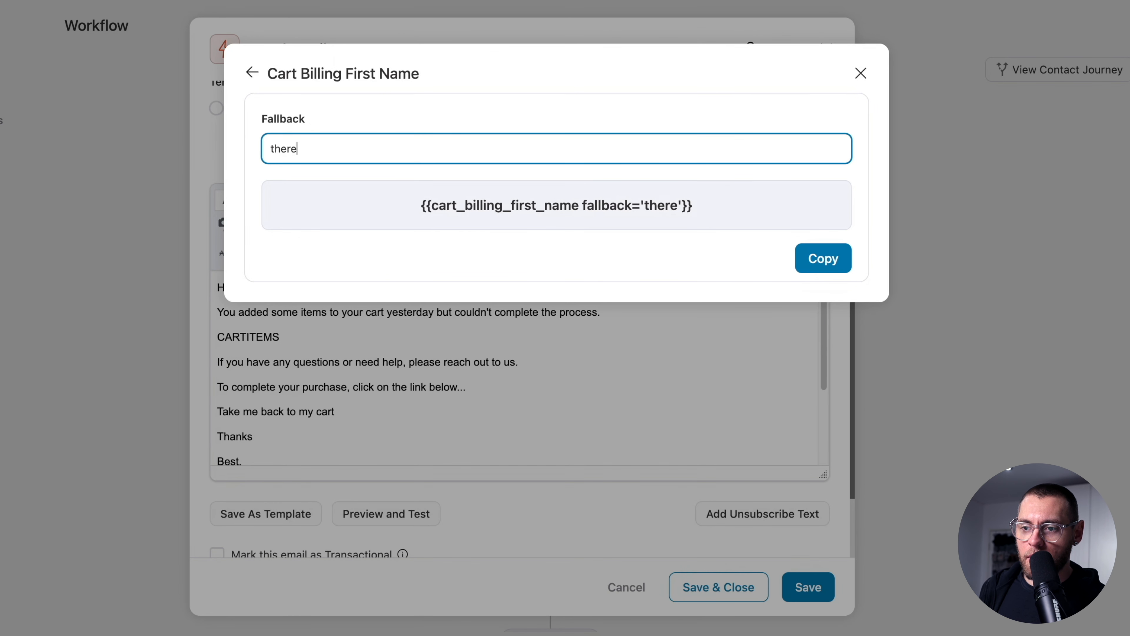
click(823, 259)
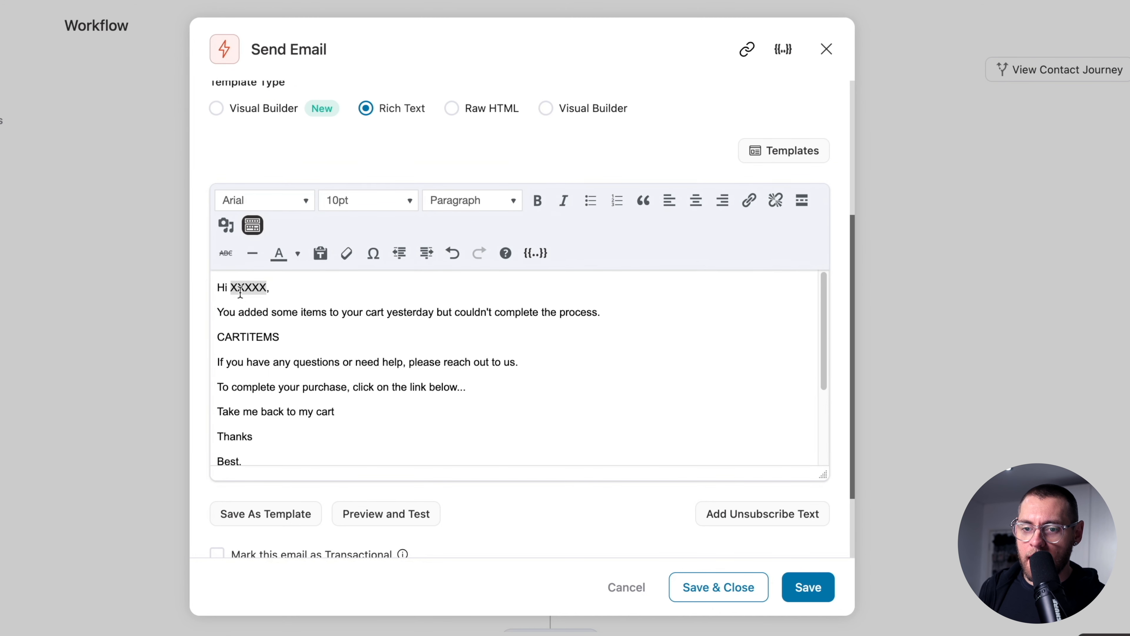
key(ctrl+v)
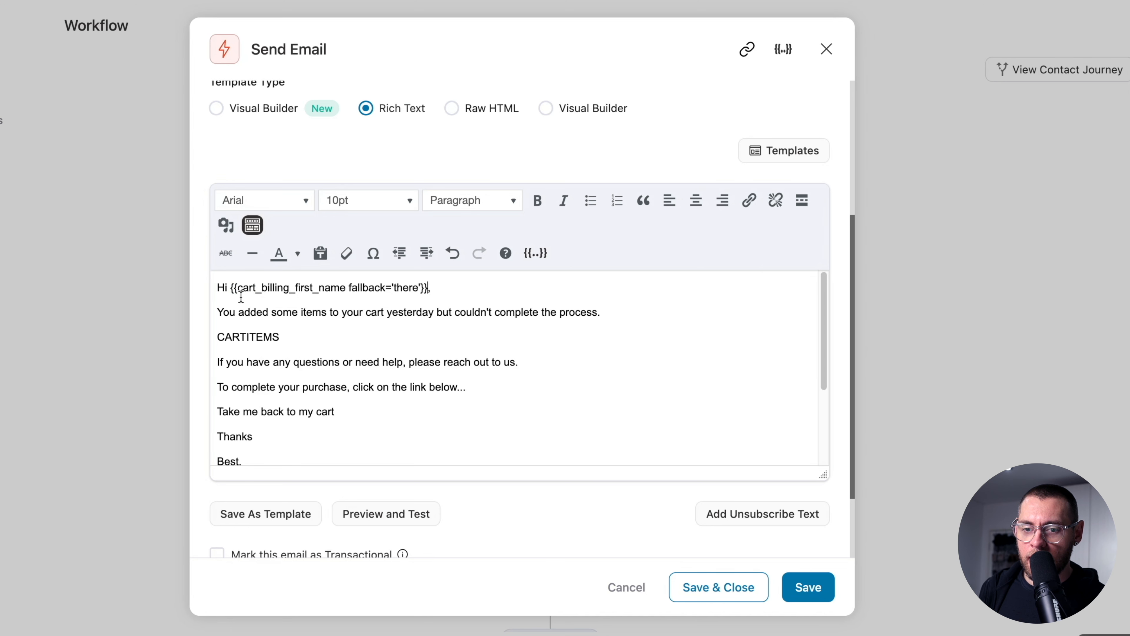
- Replace CARTITEMS with the Cart Items merge tag using the Cart Table Layout
drag(281, 337, 219, 338)
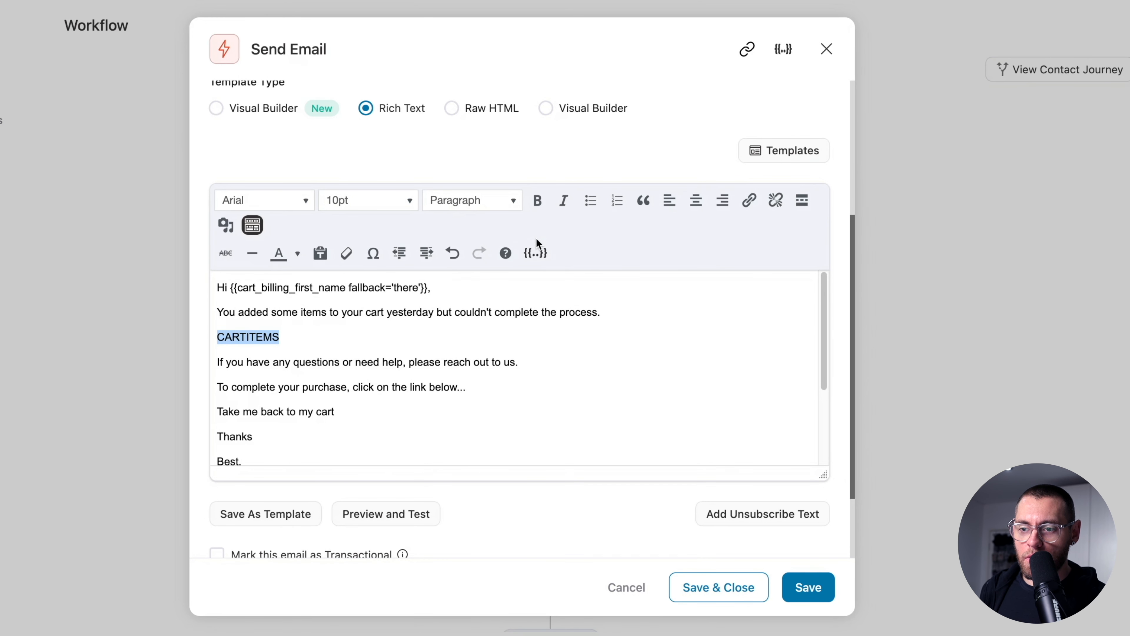
click(536, 252)
click(707, 78)
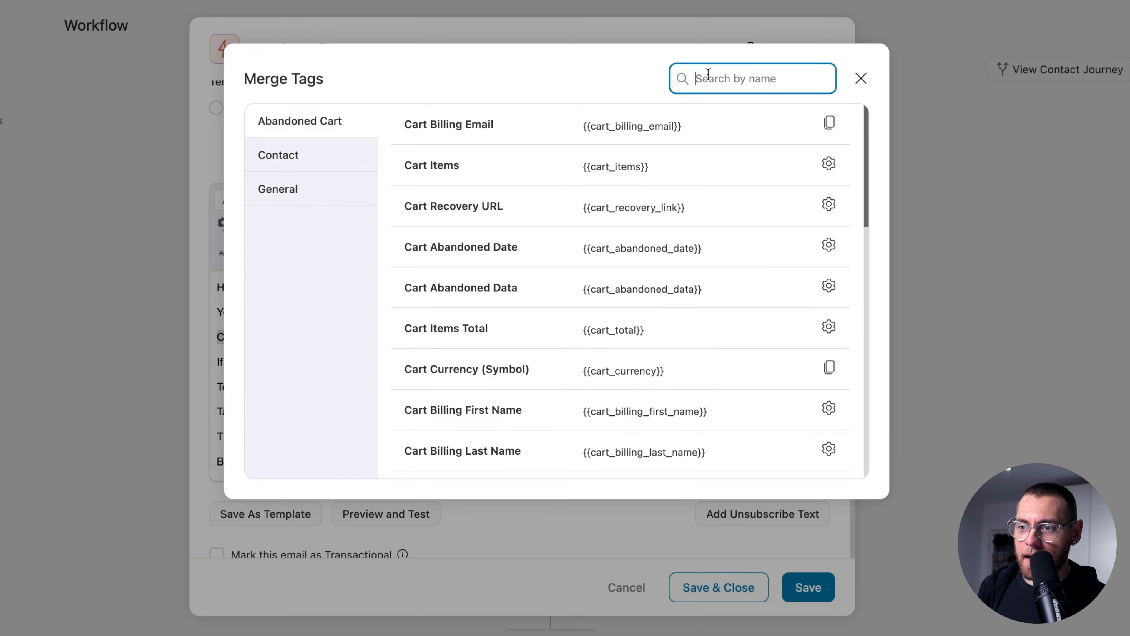
text(item)
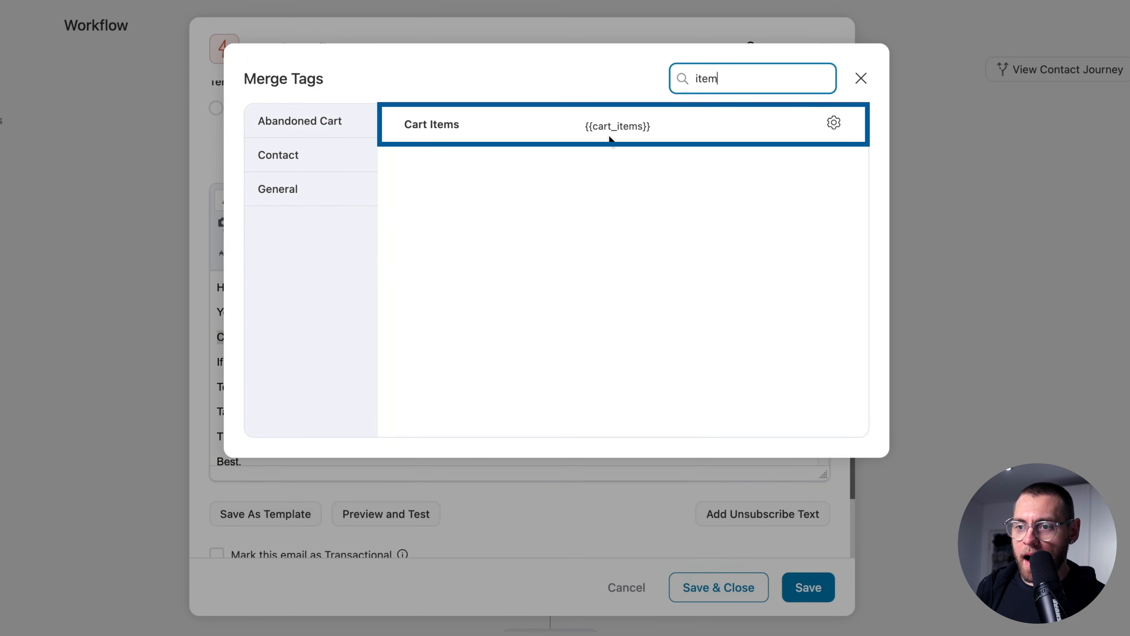
click(834, 123)
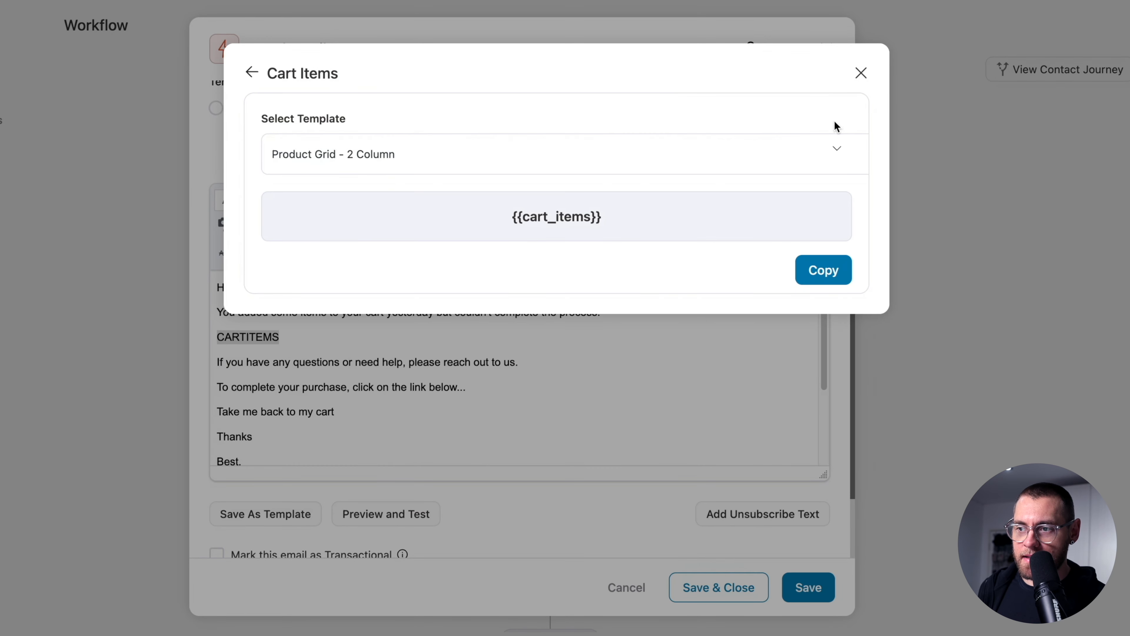
click(373, 153)
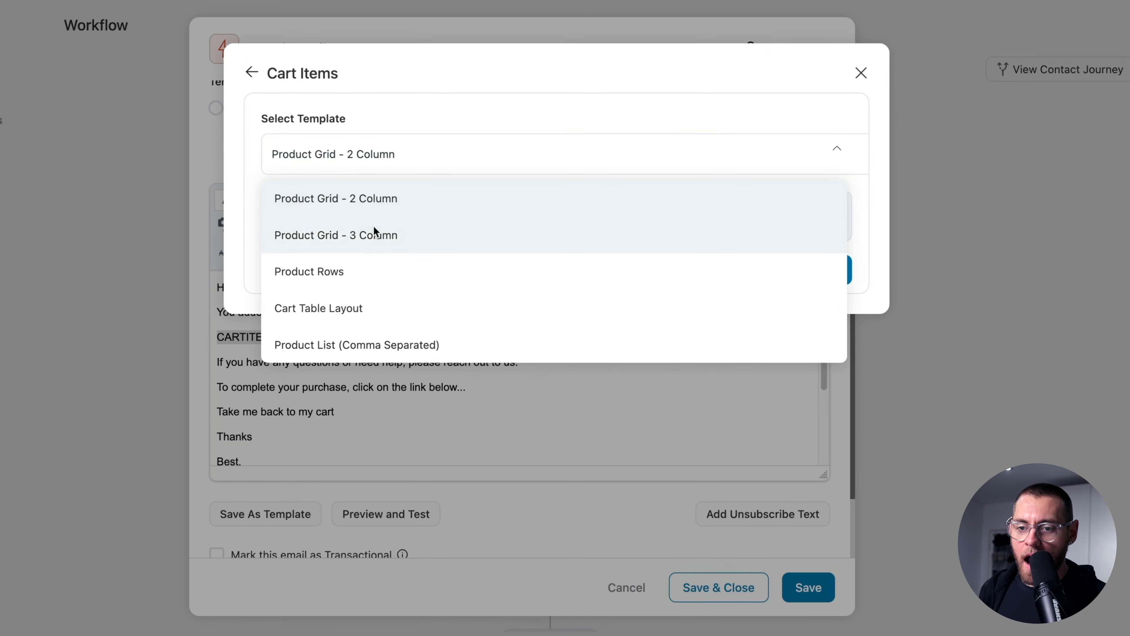
click(340, 311)
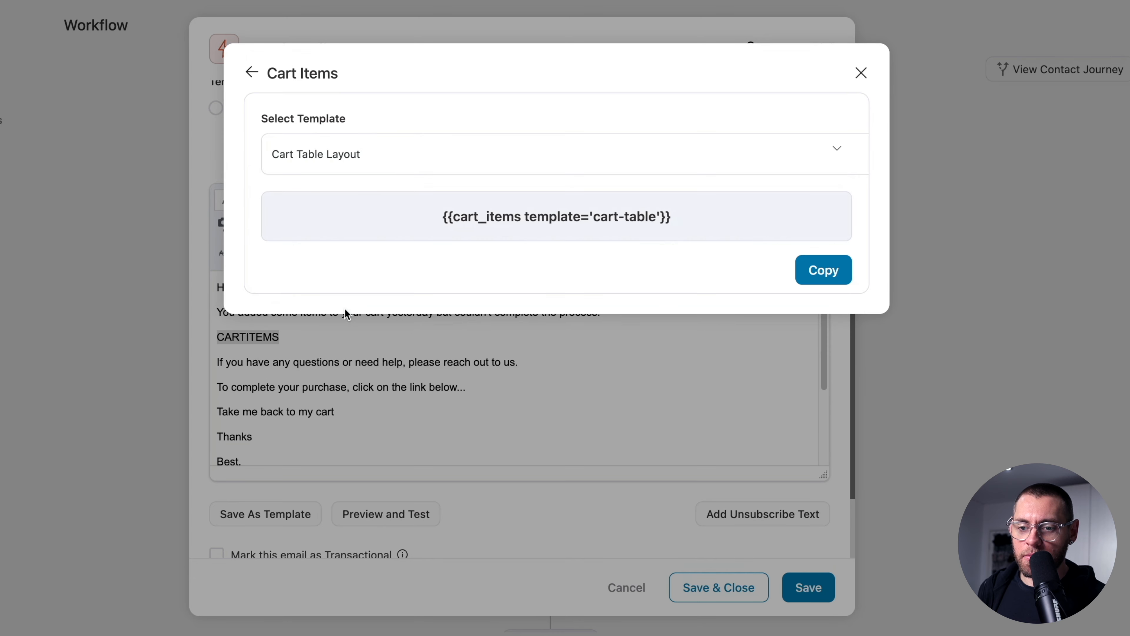
click(822, 271)
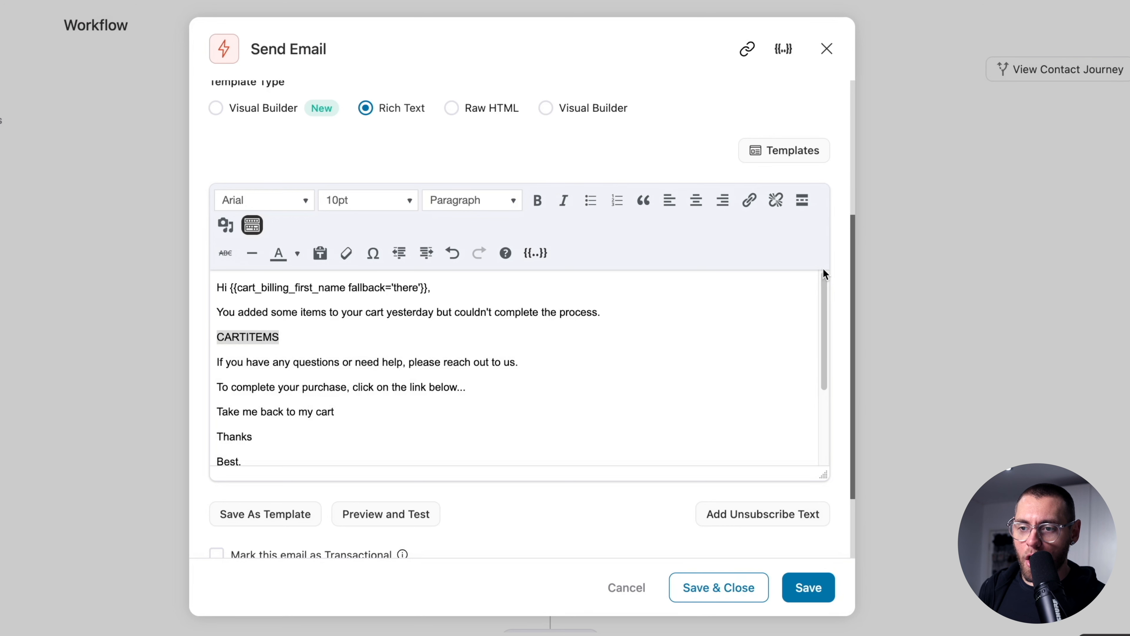
double_click(269, 335)
key(ctrl+v)
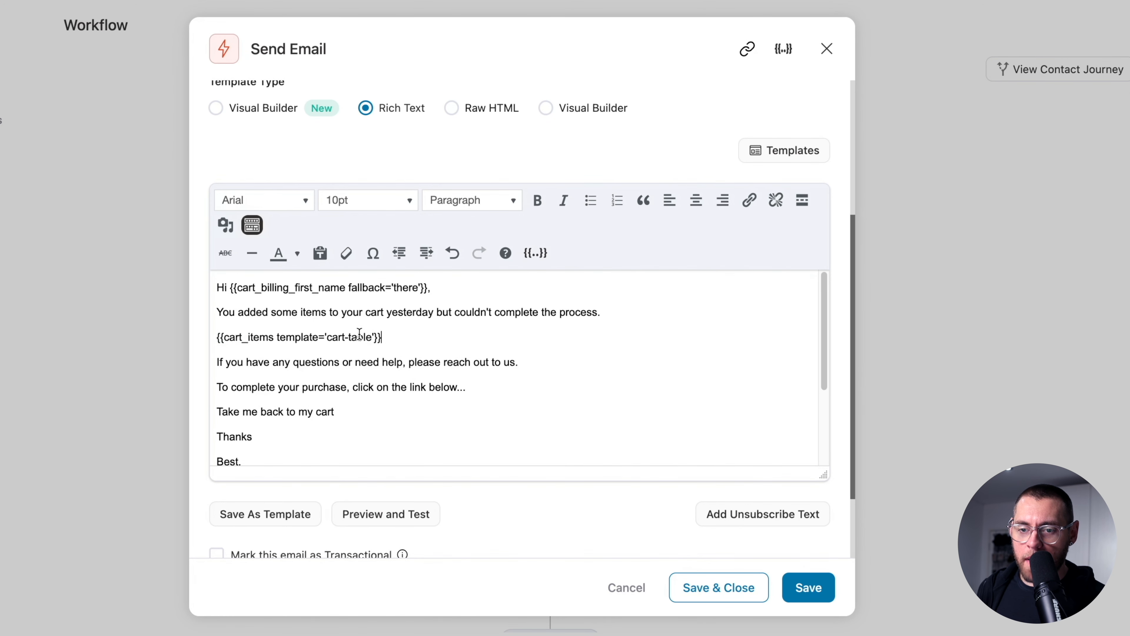
drag(338, 412, 217, 414)
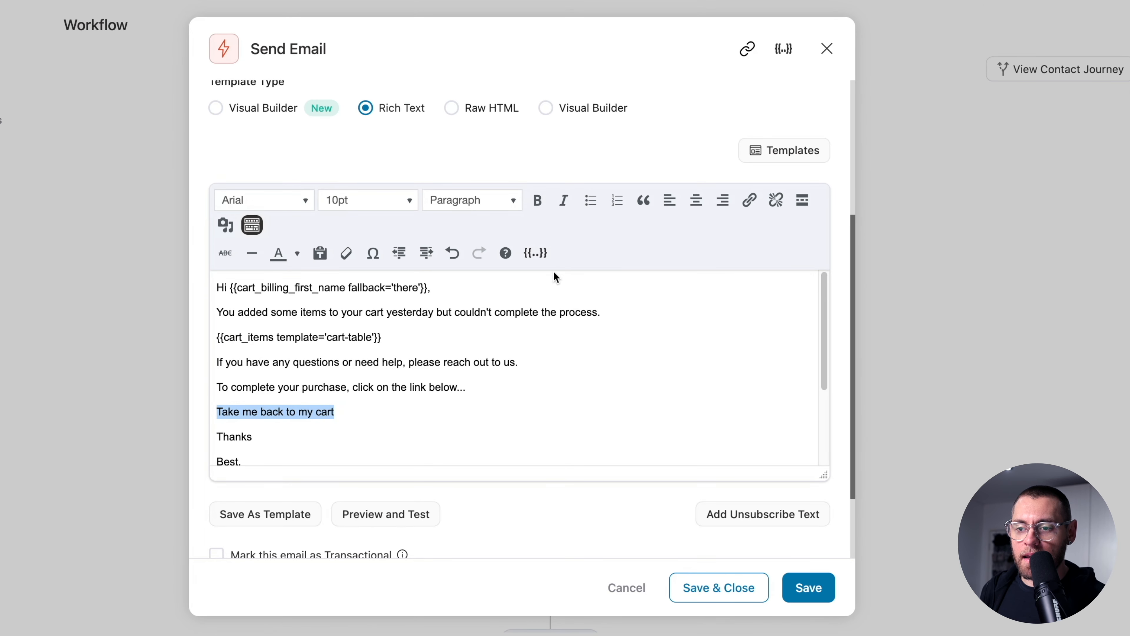
- Link 'Take me back to my cart' to {{cart_recovery_link}} and save the Step 6 email
click(535, 253)
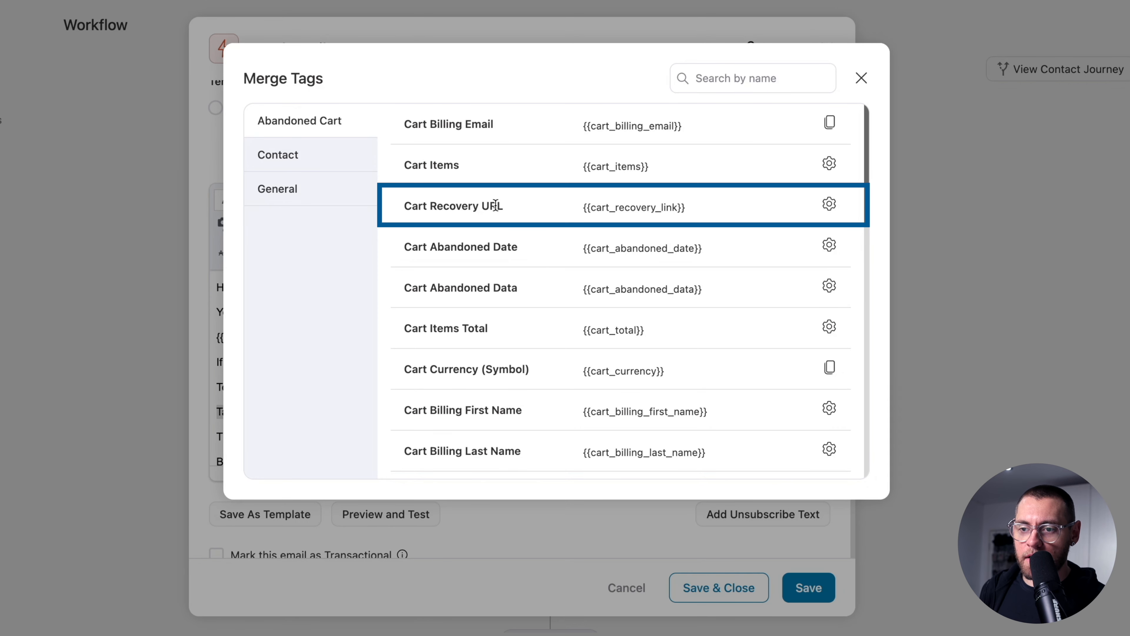
click(829, 204)
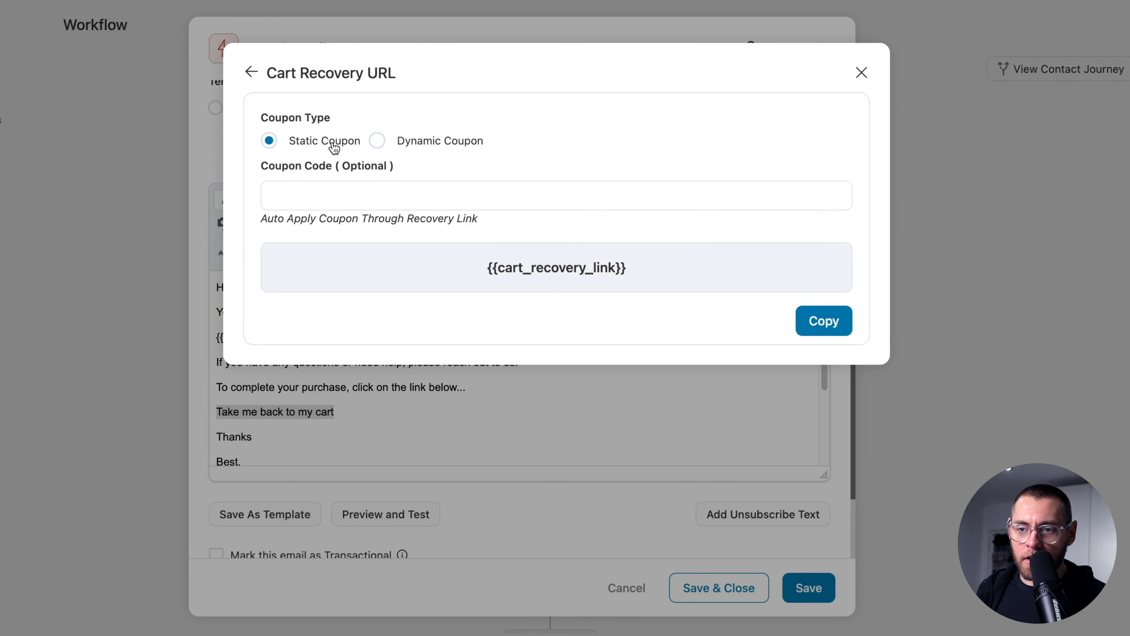
click(823, 322)
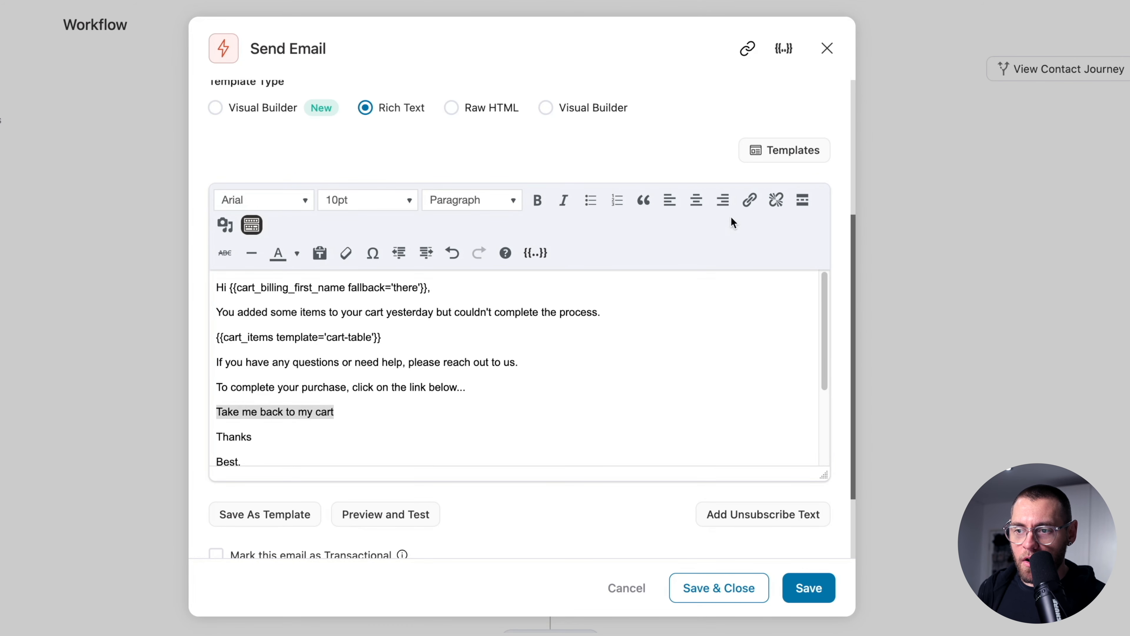
click(749, 201)
key(super+v)
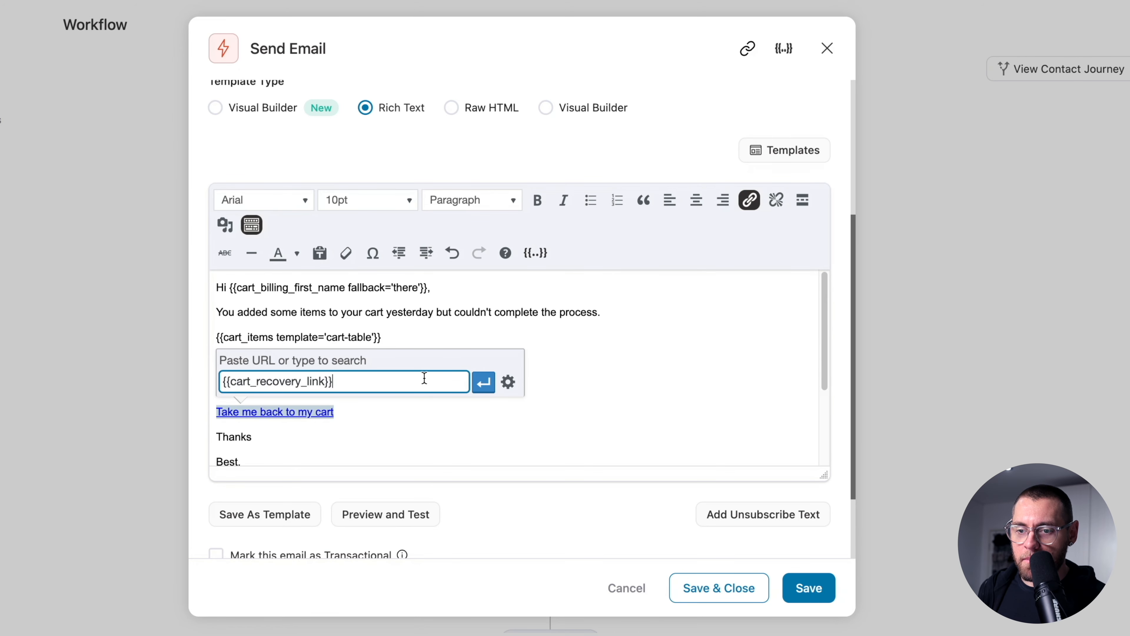
click(485, 383)
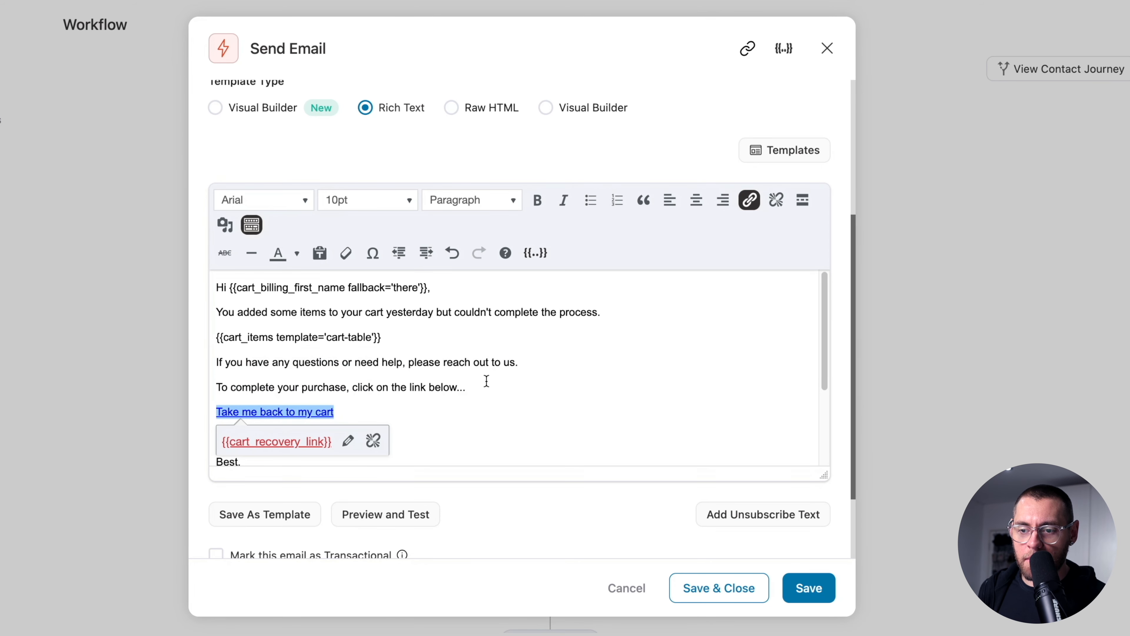
scroll(486, 381, down, 5)
click(694, 585)
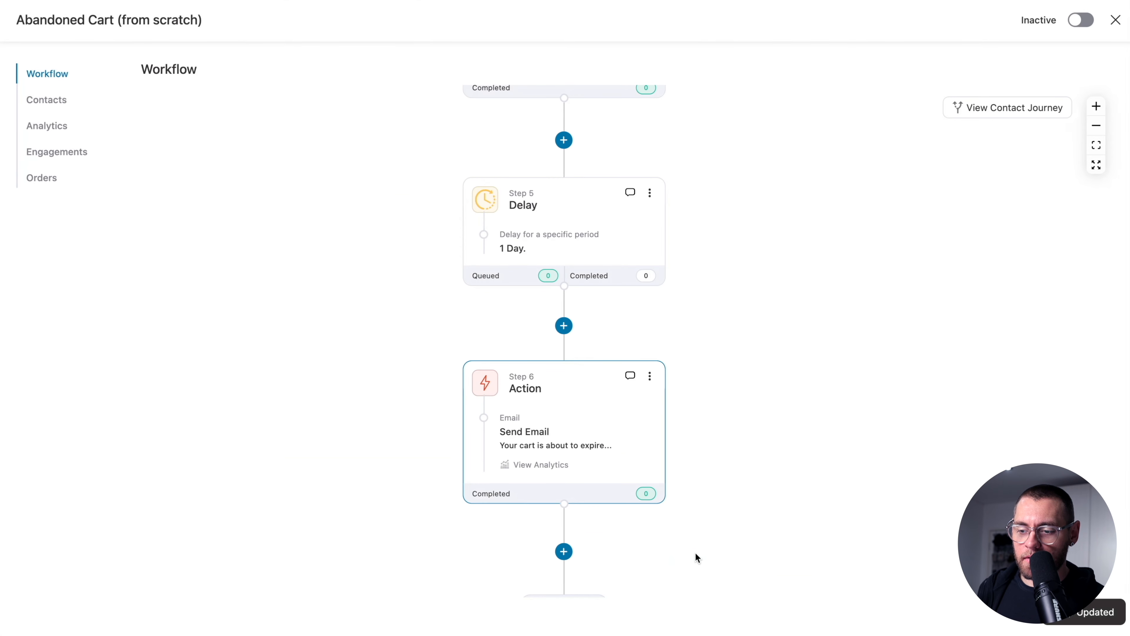
scroll(764, 354, down, 2)
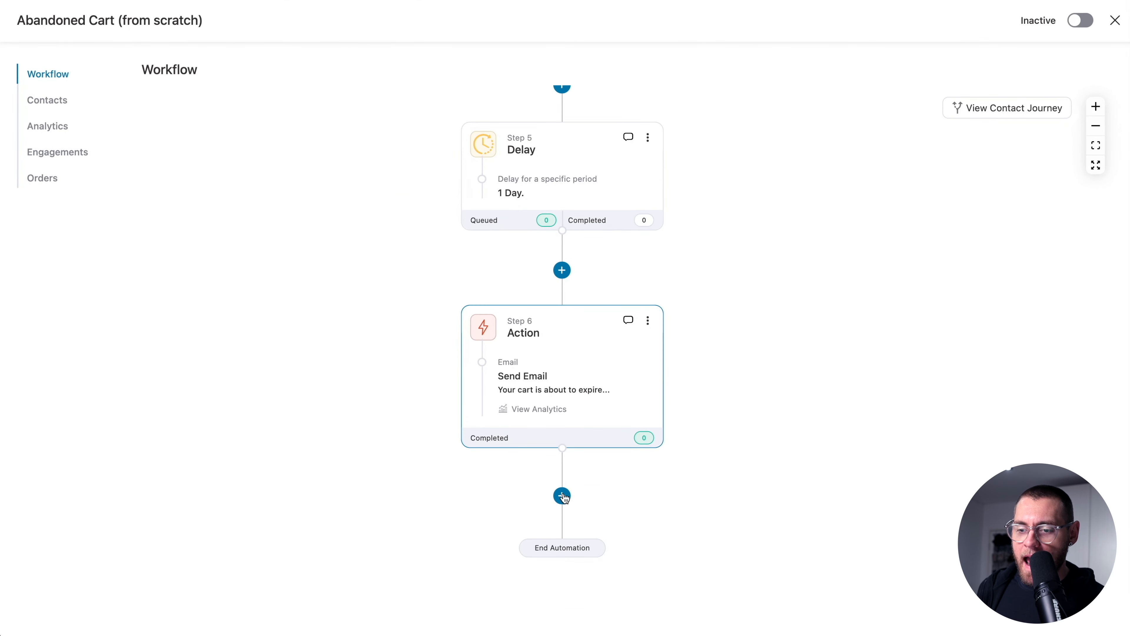
- Insert a 2 Days delay after the email, then add a Condition step below it
click(563, 496)
click(624, 558)
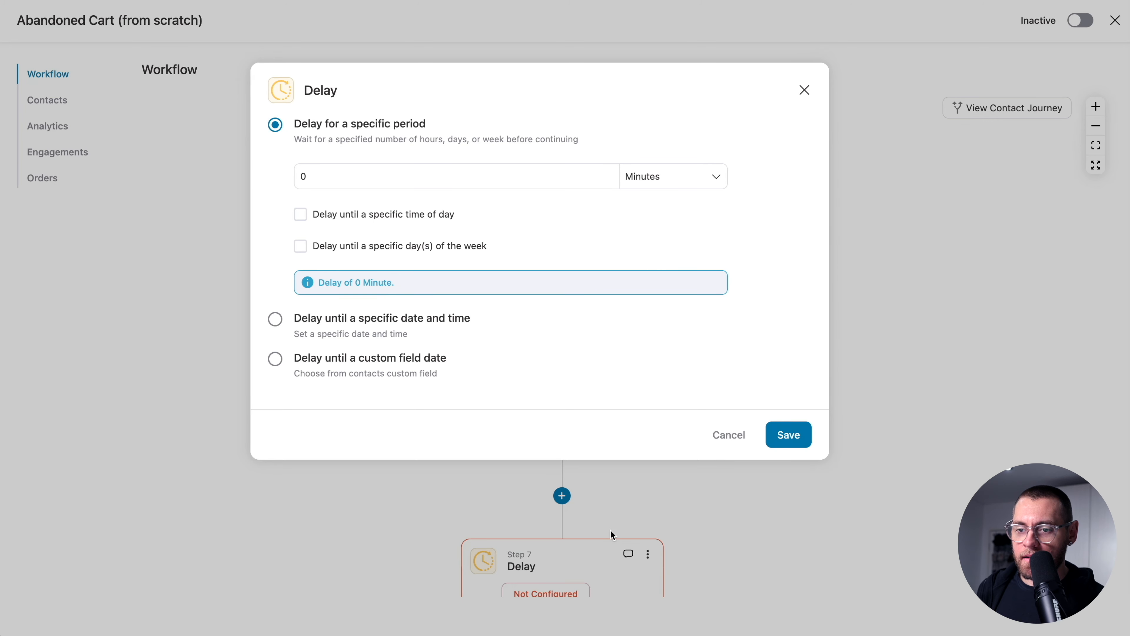
click(519, 176)
text(2)
click(641, 176)
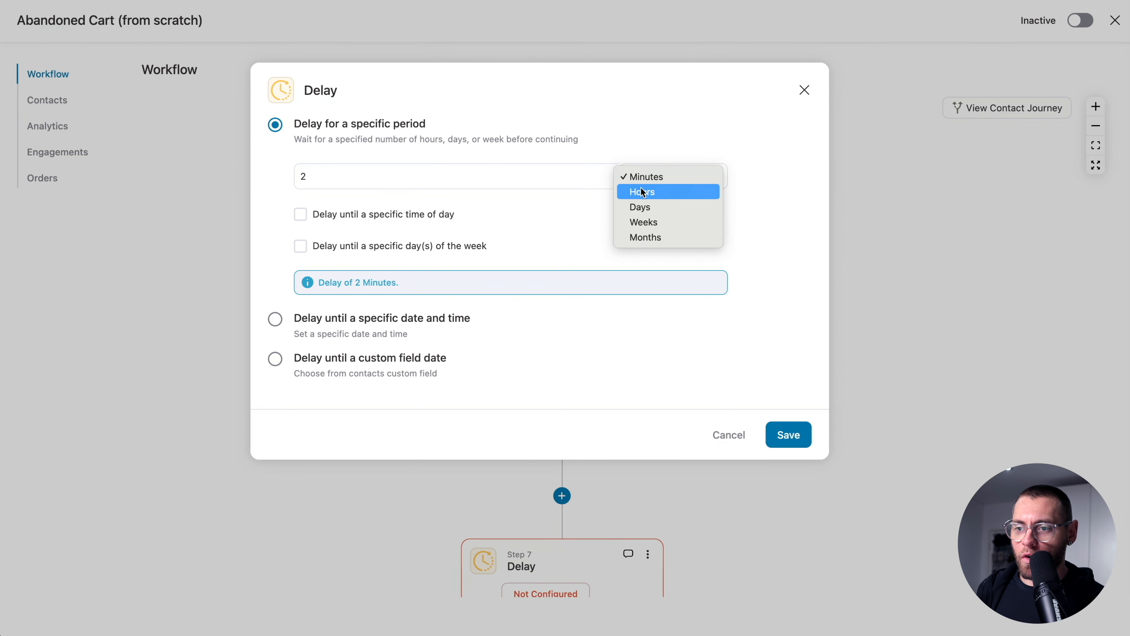
click(642, 208)
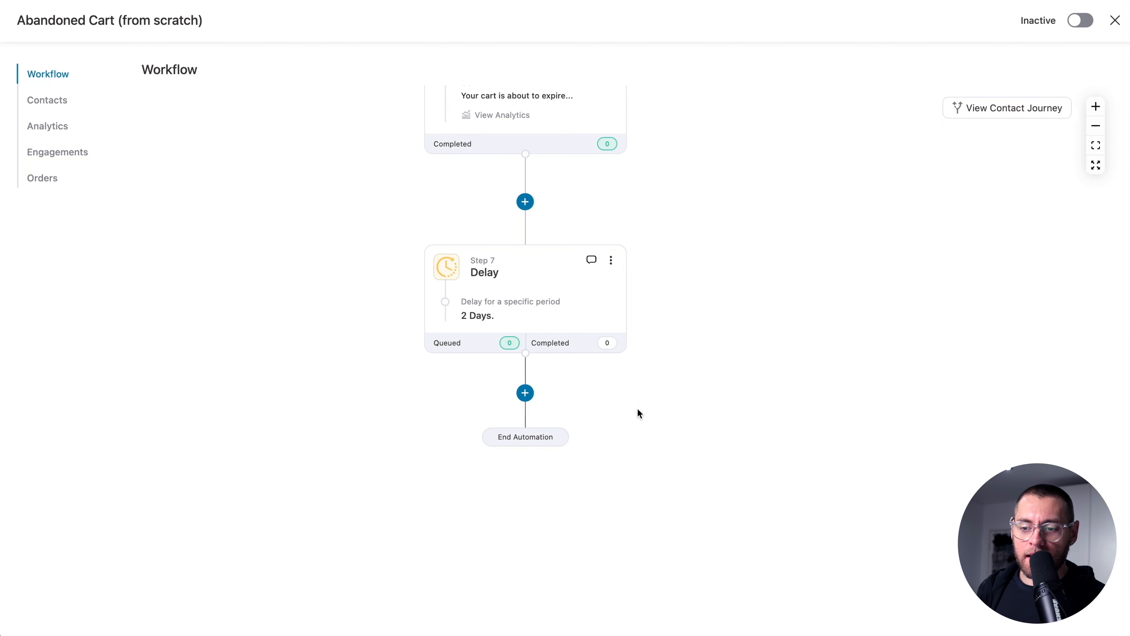
click(526, 394)
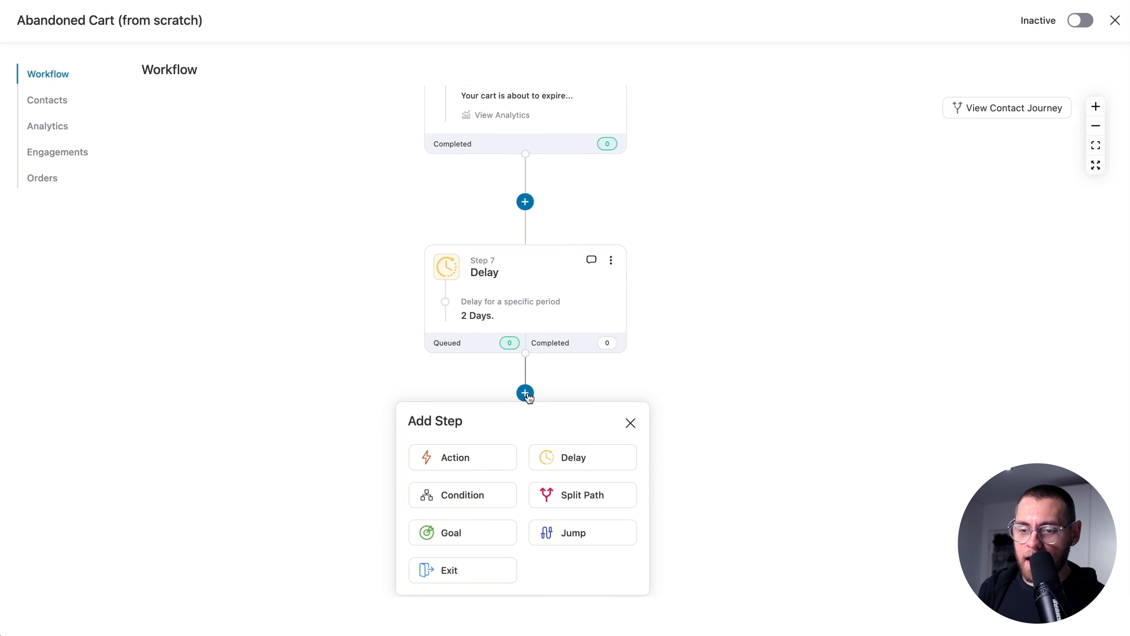
click(478, 496)
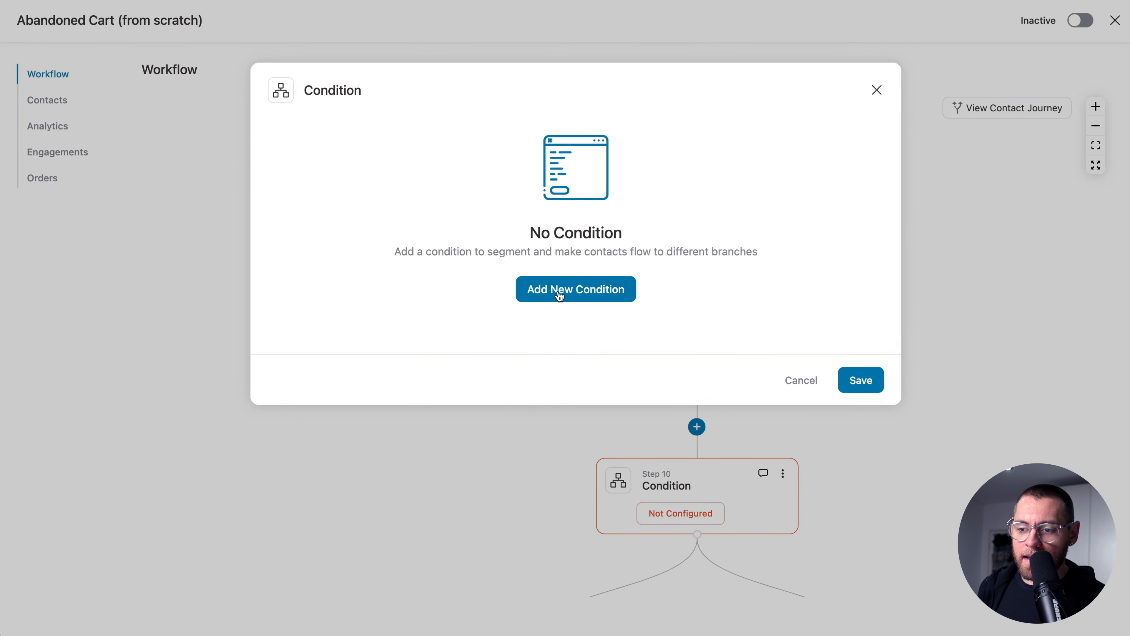
- Set the condition to Cart Total is greater than 25 and save it
click(560, 296)
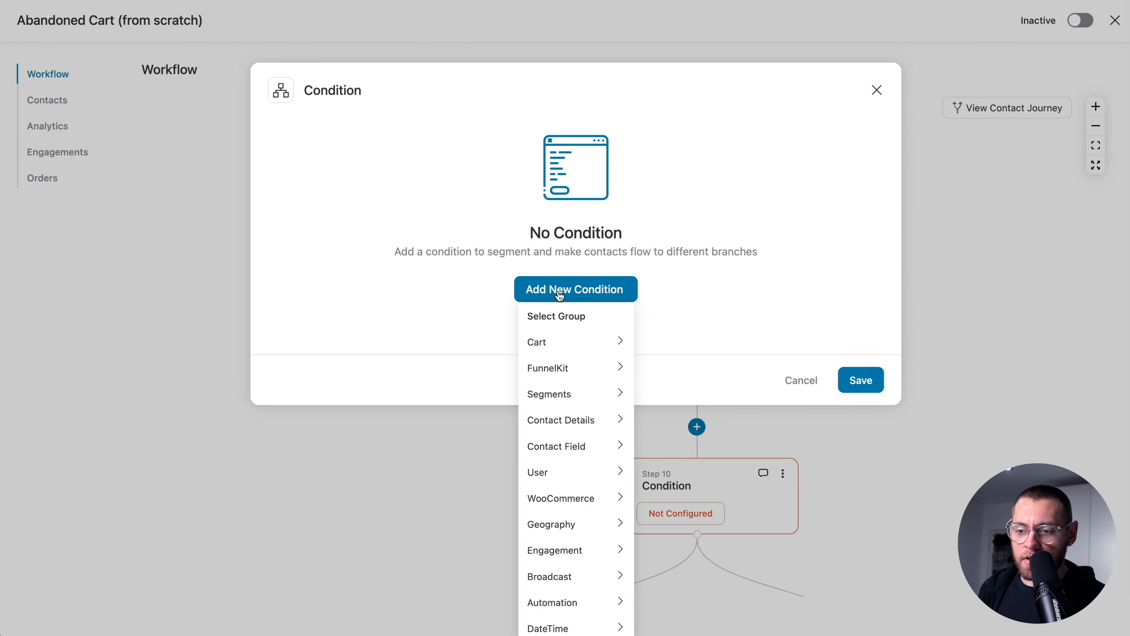
click(555, 343)
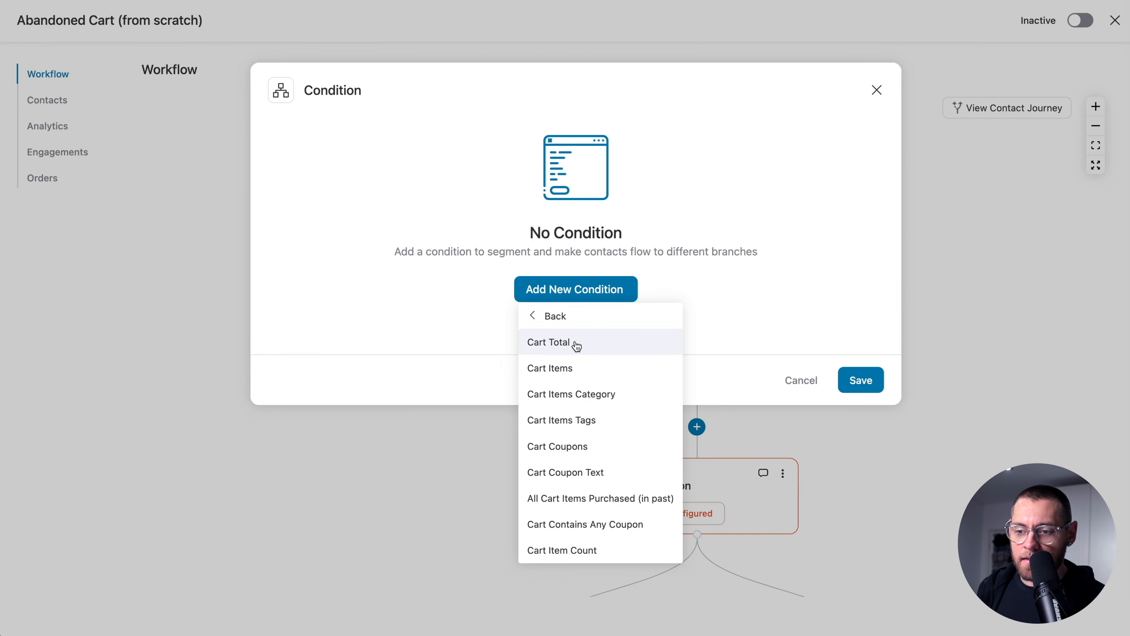
click(558, 341)
click(336, 167)
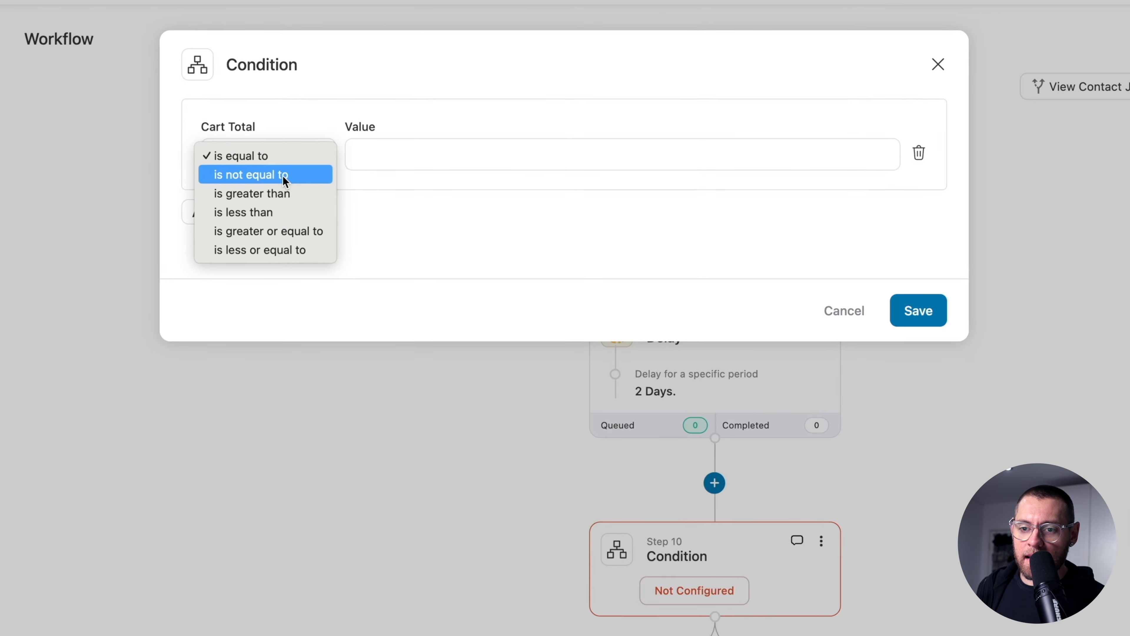
click(333, 193)
click(382, 146)
text(25)
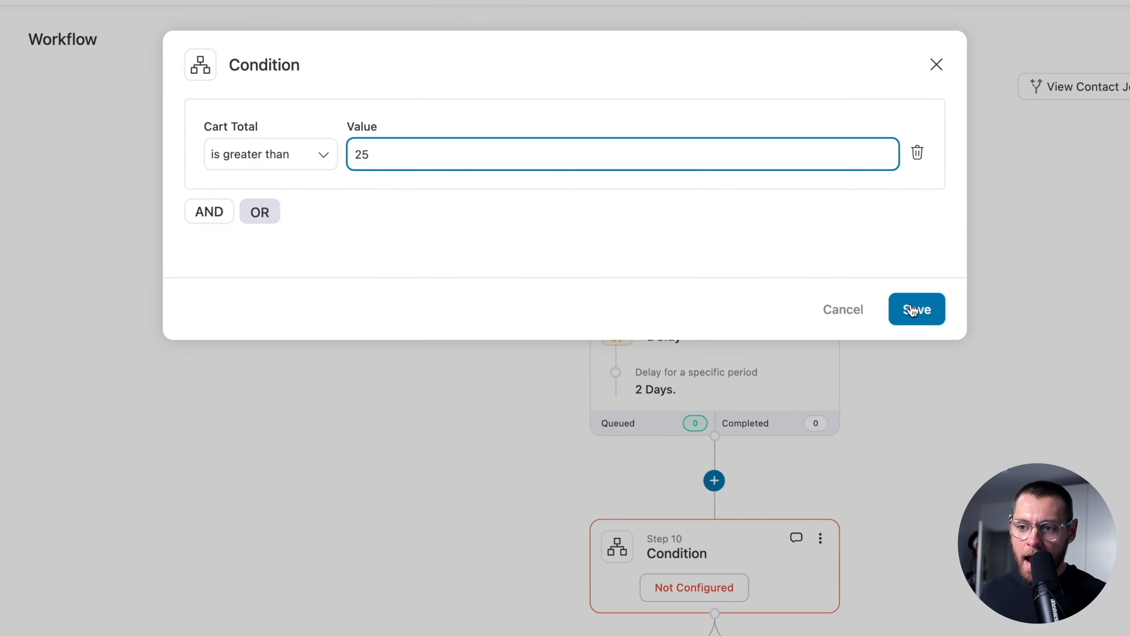
click(925, 312)
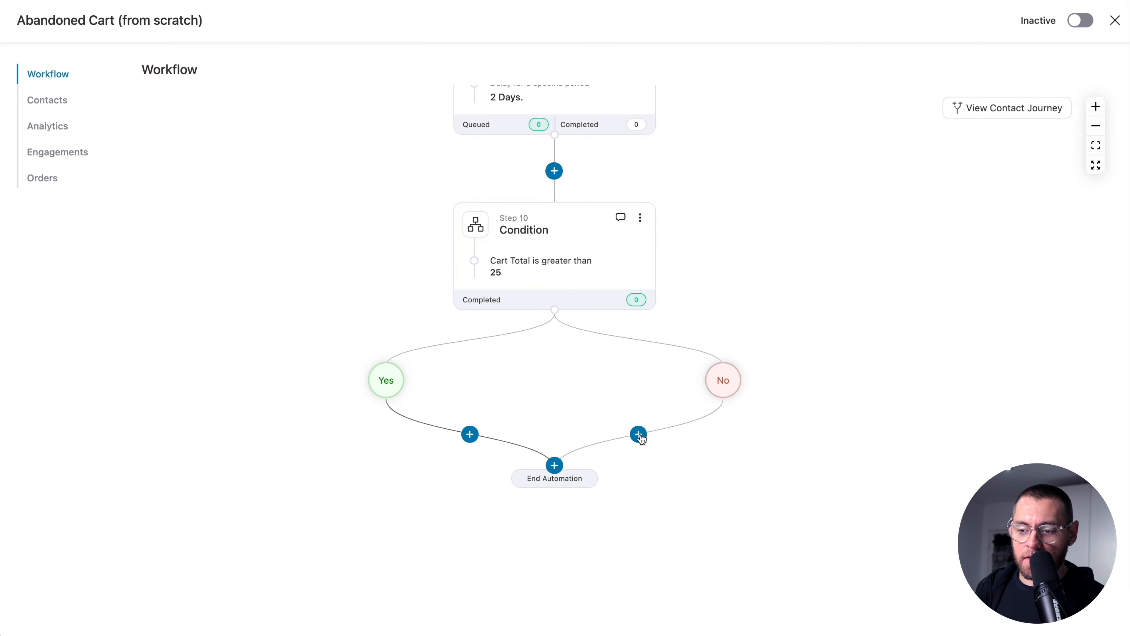
- Add an Exit Automation step on the condition's No branch
click(639, 435)
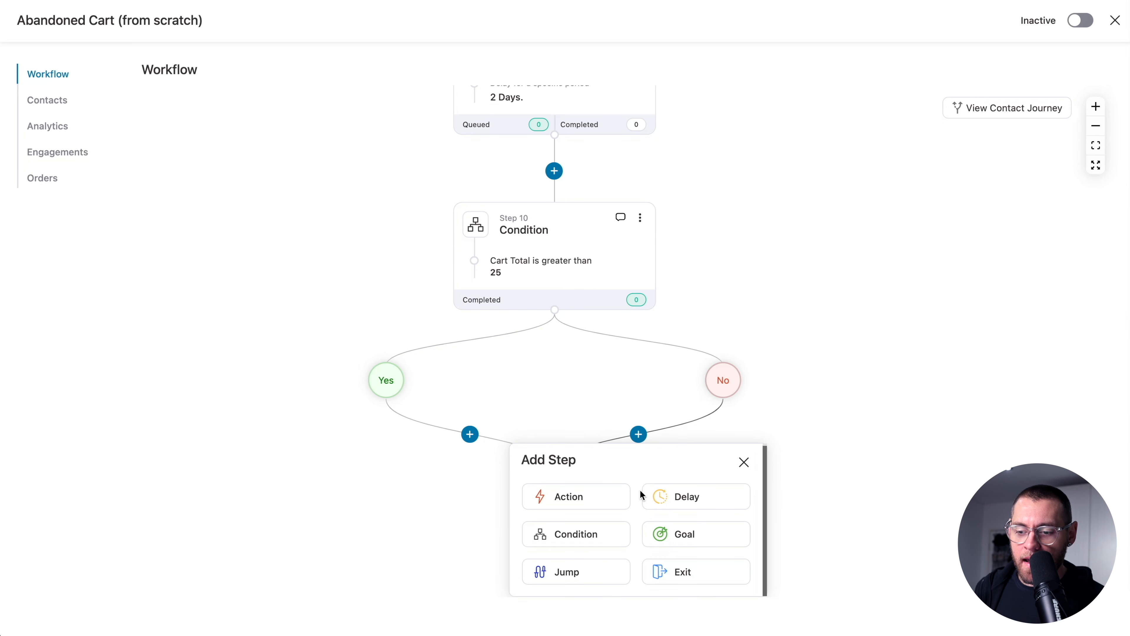
click(695, 572)
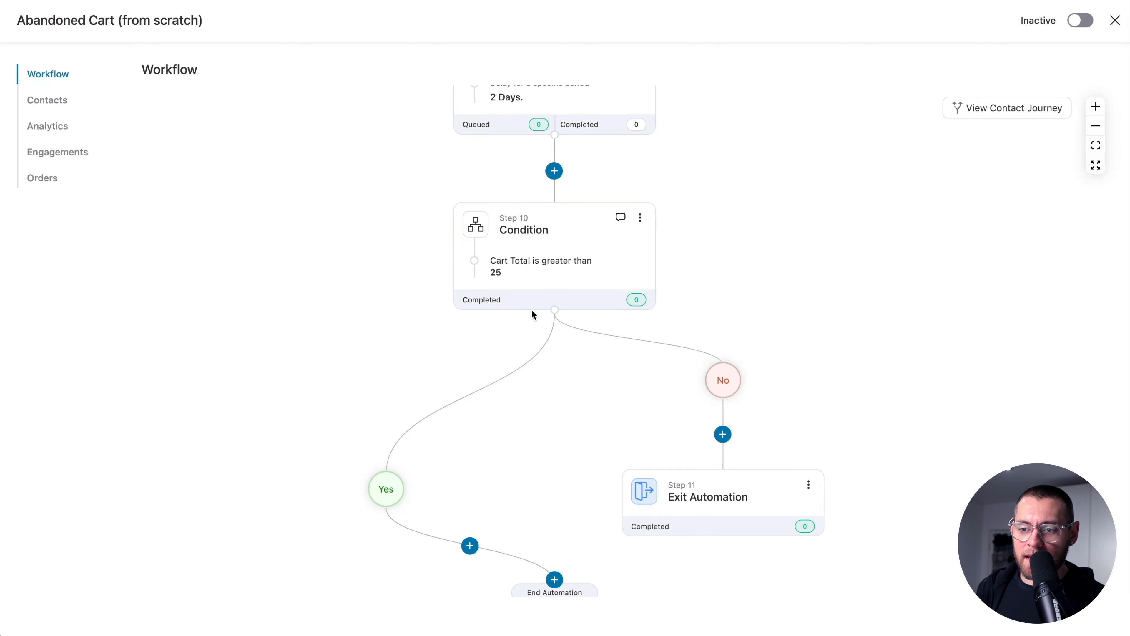
scroll(532, 314, down, 3)
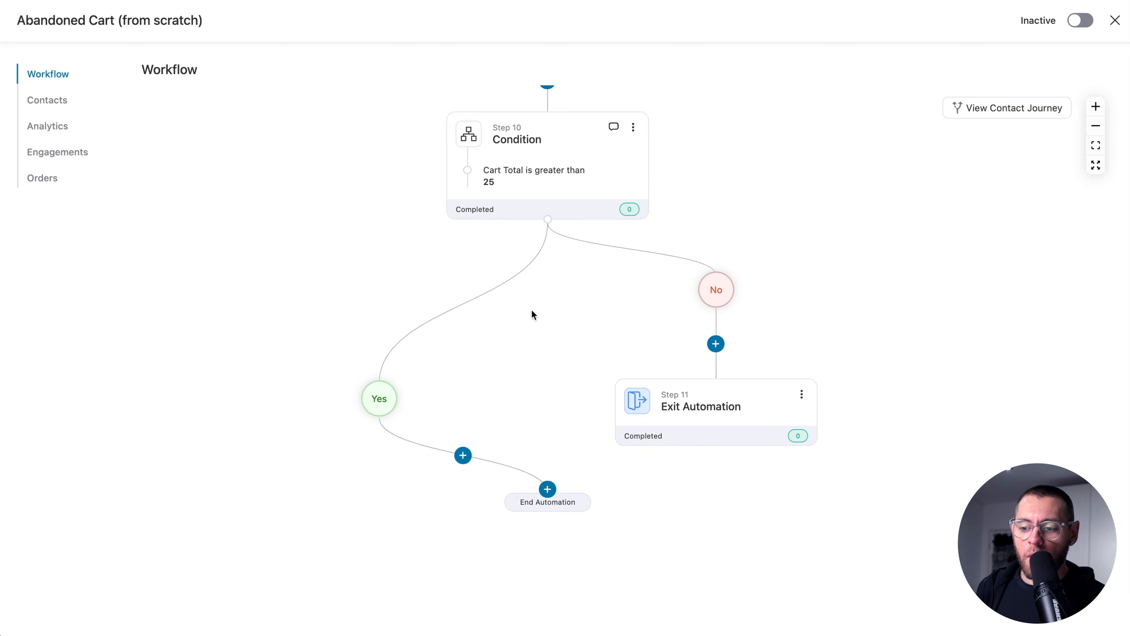
scroll(532, 370, down, 2)
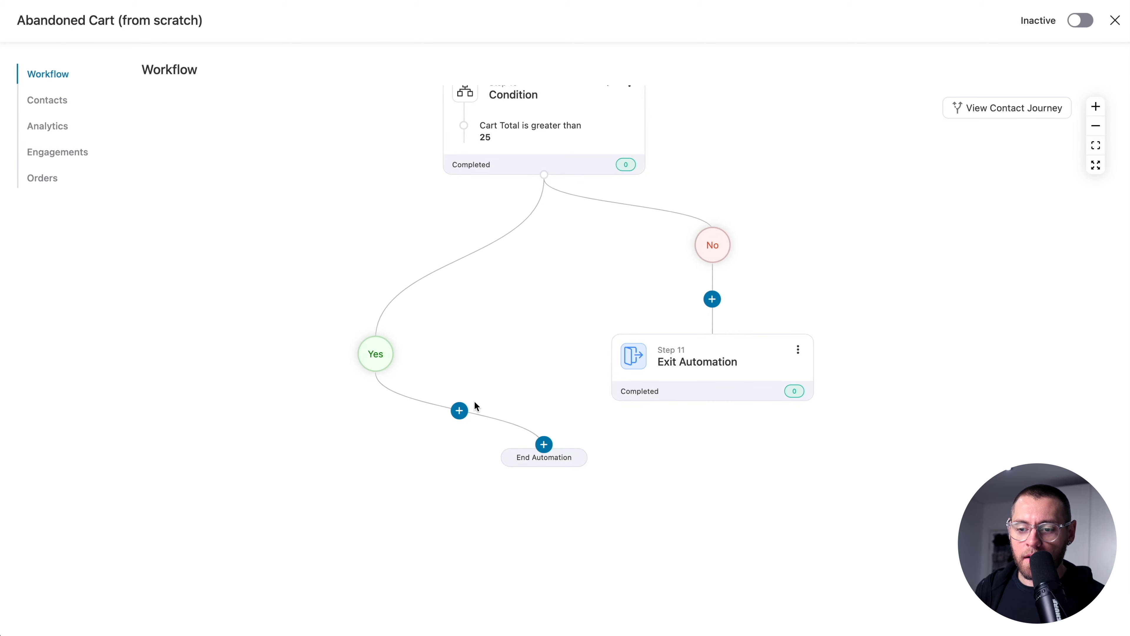
- Add a WooCommerce Create Coupon action on the Yes branch
click(459, 411)
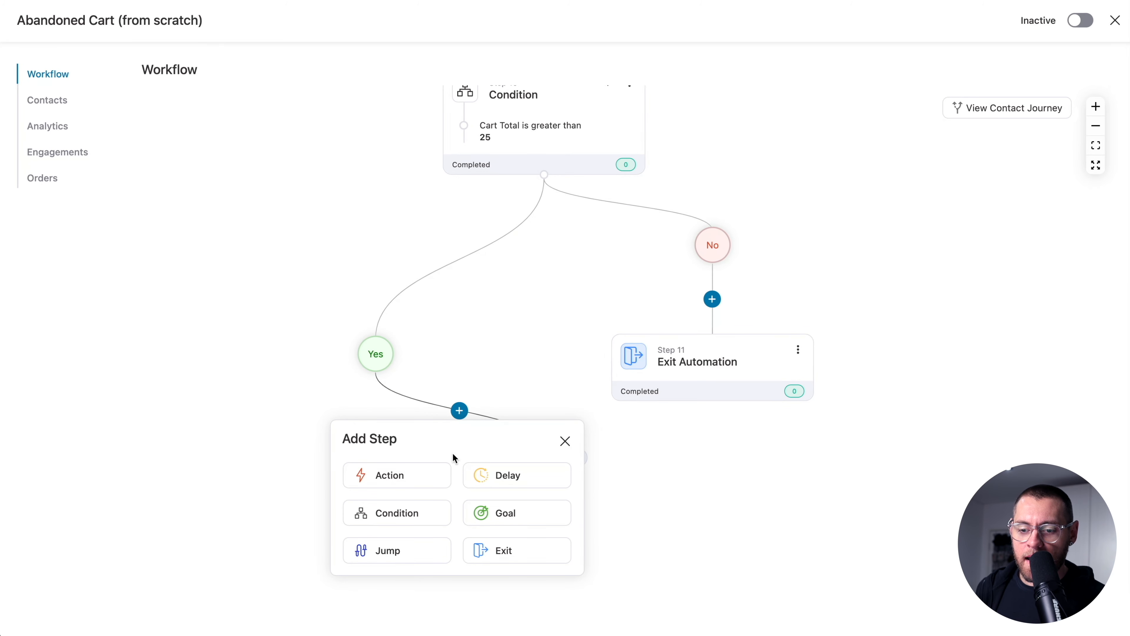
click(430, 482)
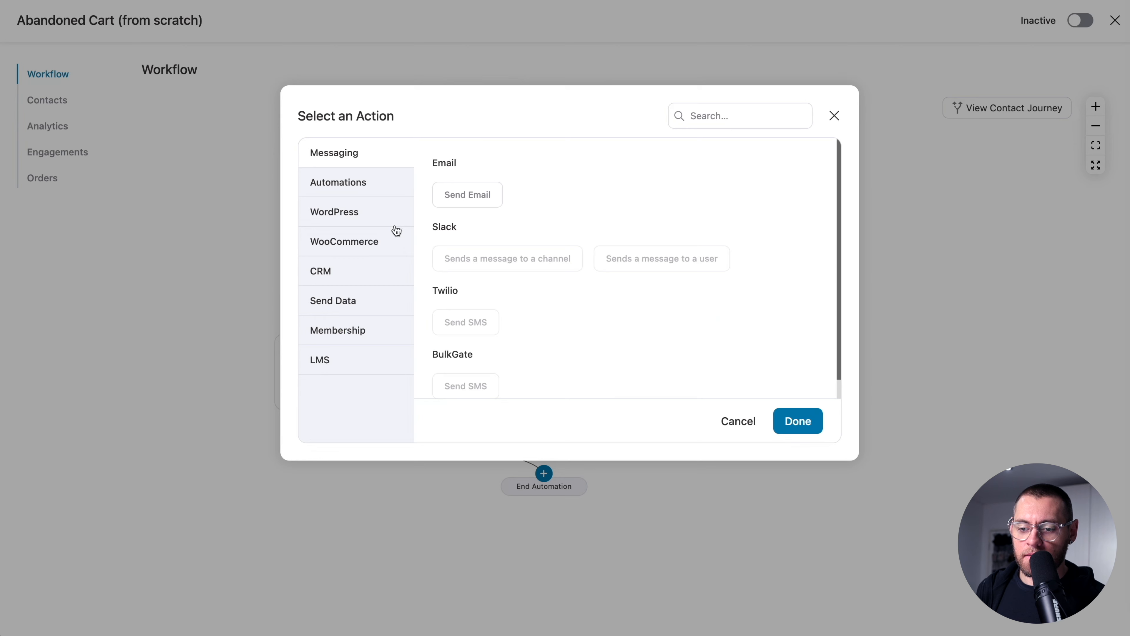
click(374, 241)
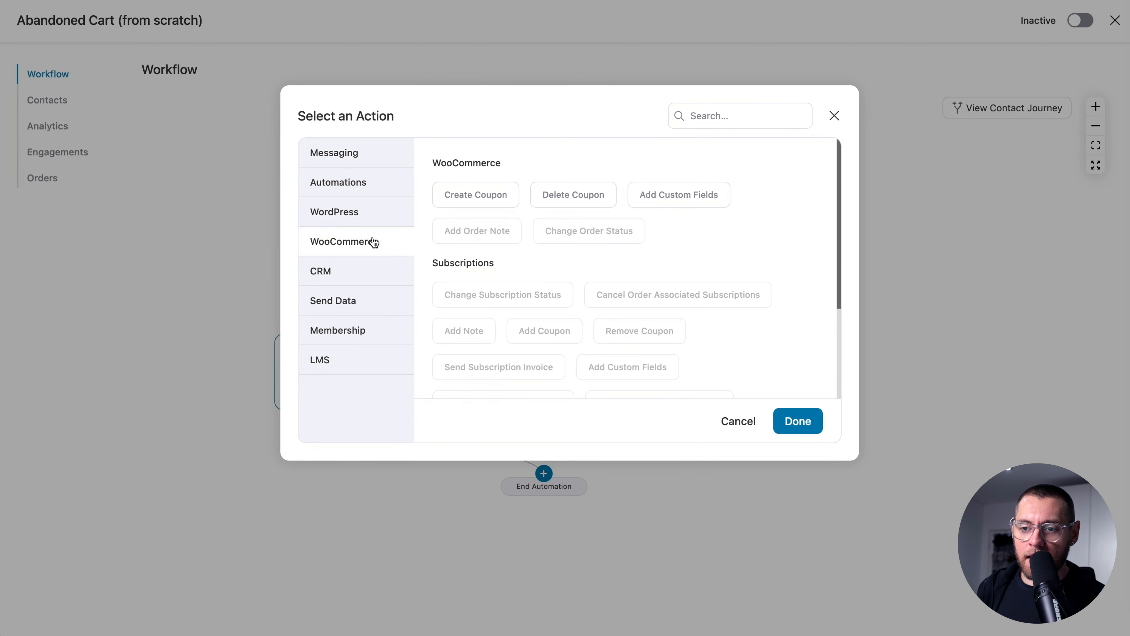
click(465, 196)
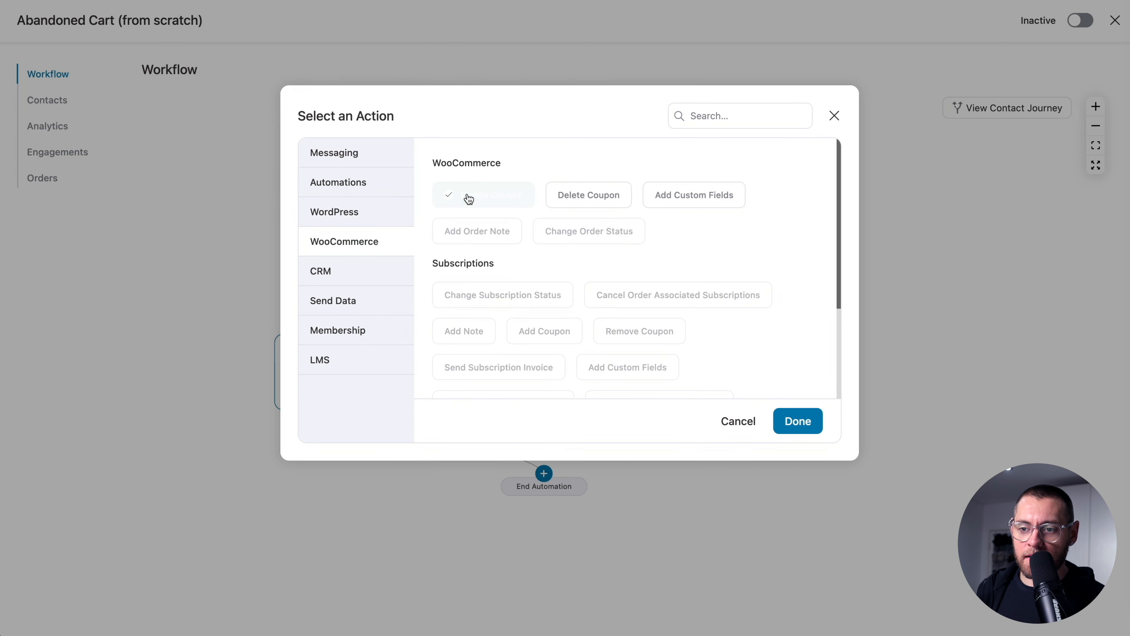
click(794, 421)
- Title the coupon AC10 with a 10 Percentage discount
mouse_move(336, 165)
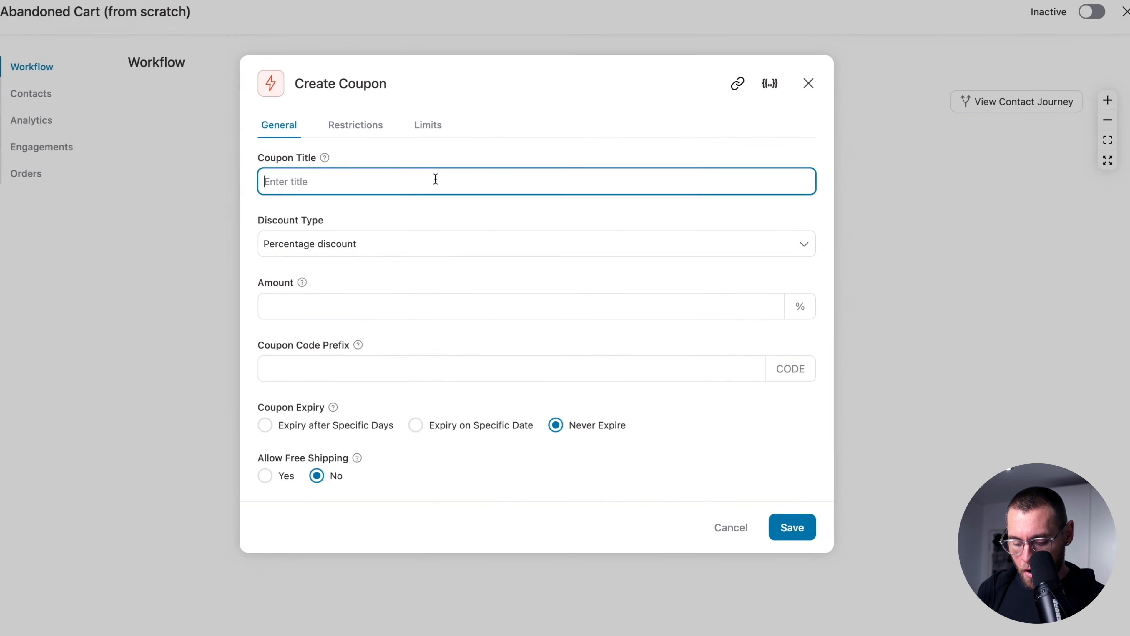
text(AC10)
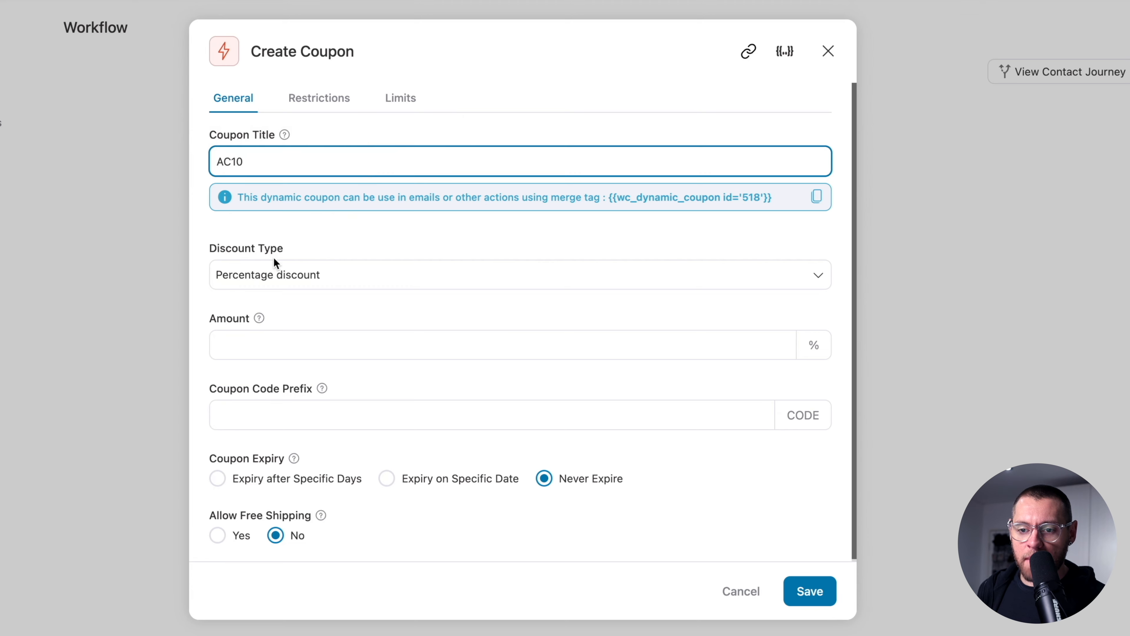
click(292, 342)
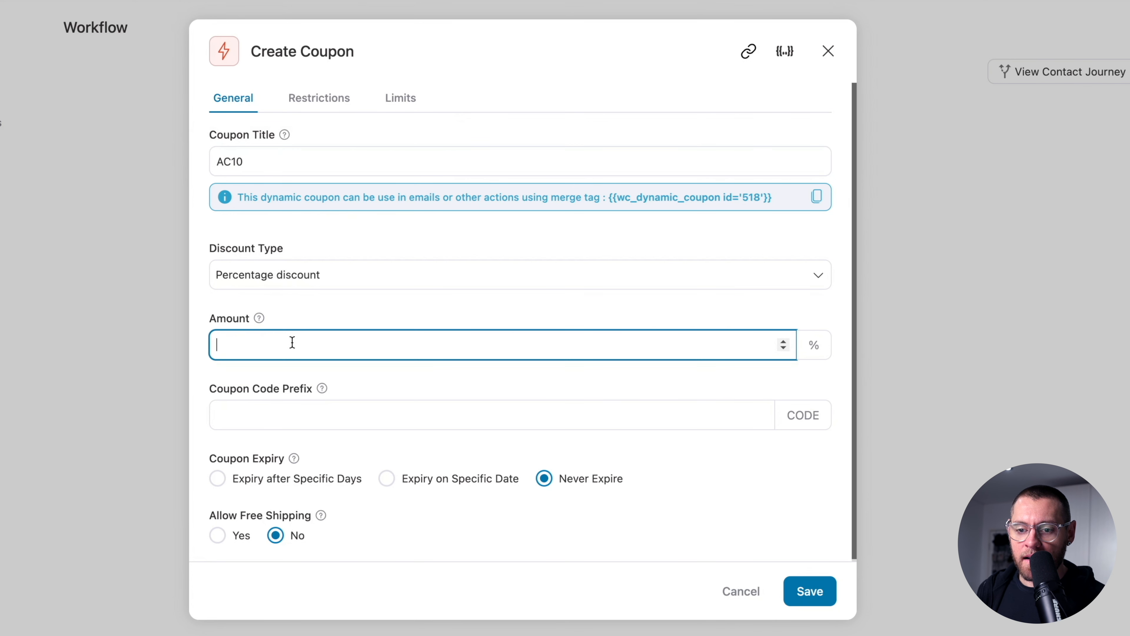
text(10)
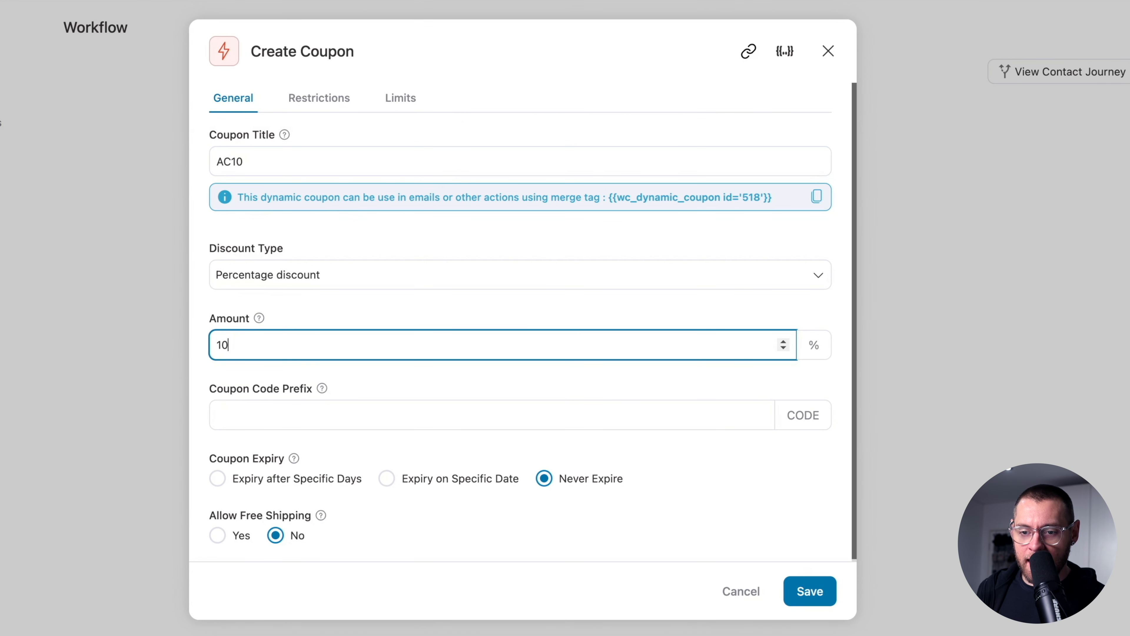
click(294, 281)
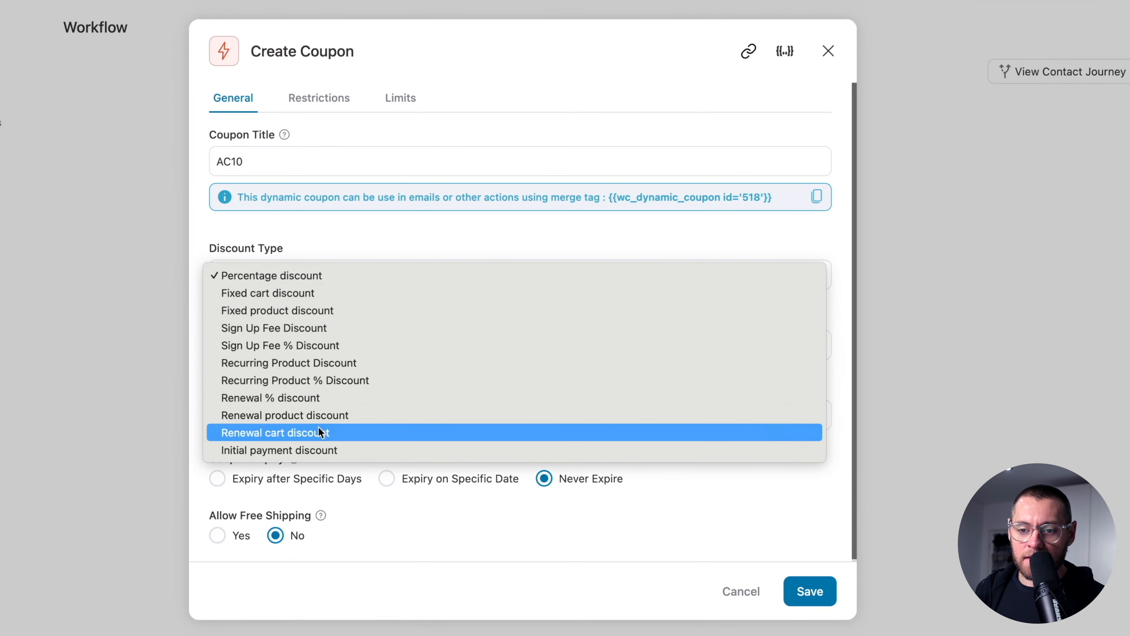
click(339, 276)
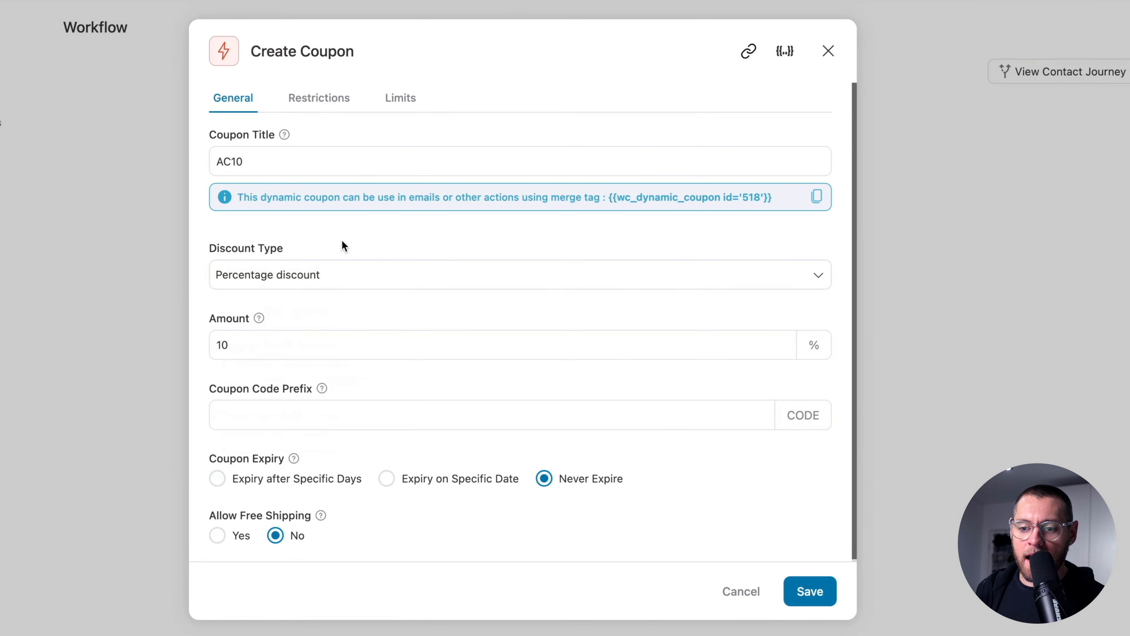
- Set the coupon code prefix to AC and make it expire after 3 days
click(274, 409)
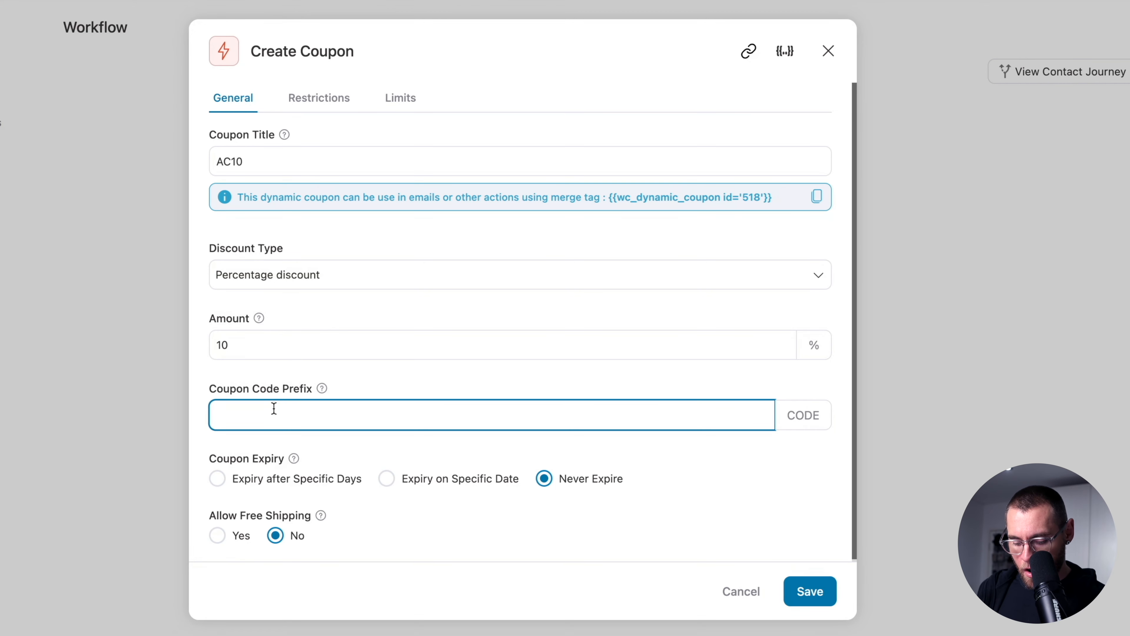
text(AC)
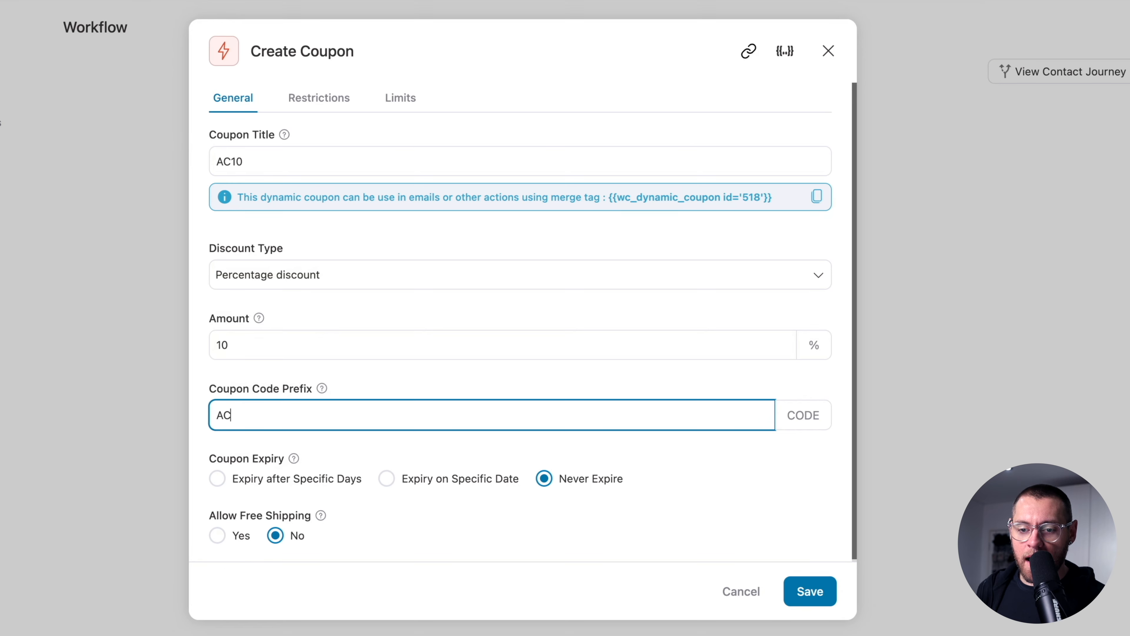
mouse_move(320, 390)
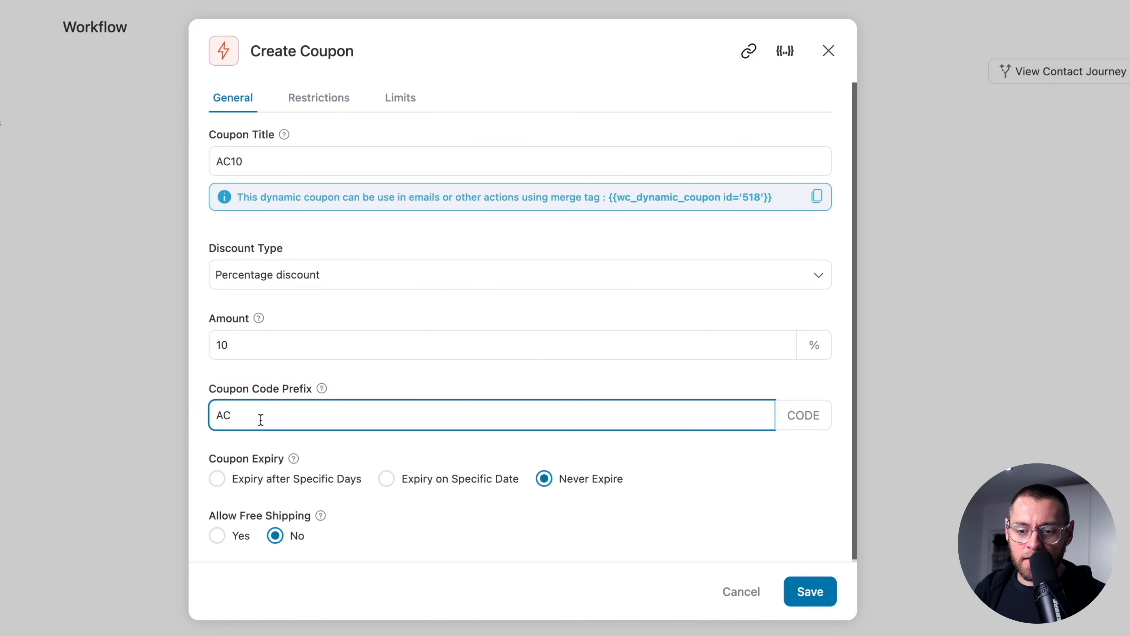
text(12323432)
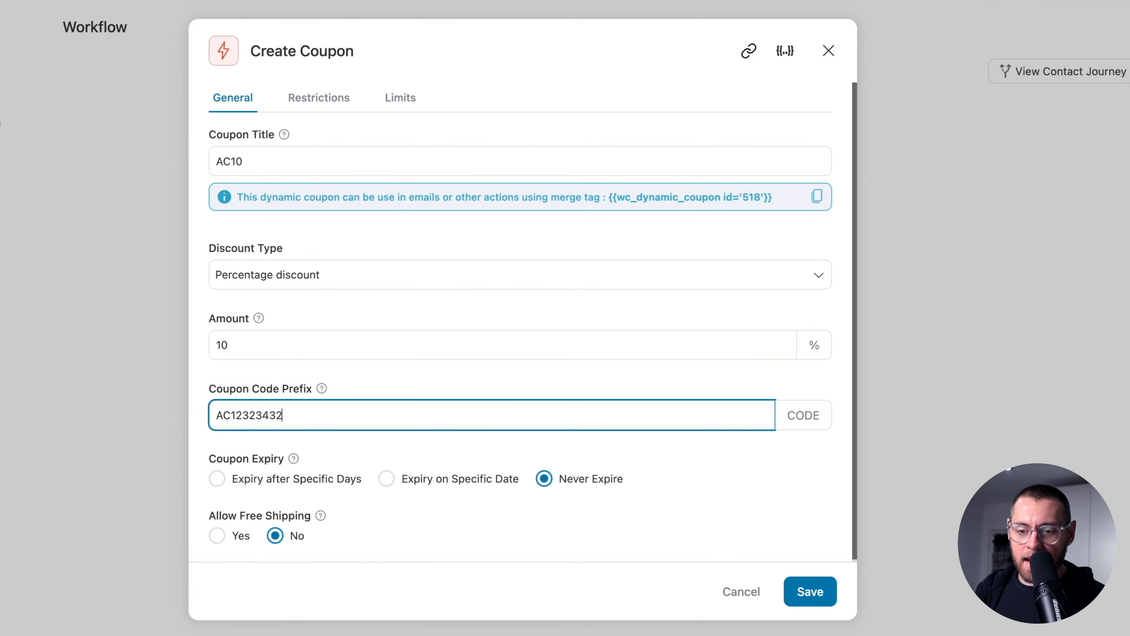
mouse_move(230, 413)
mouse_down()
mouse_move(299, 413)
mouse_move(231, 414)
mouse_up()
text(345jhk43j5k)
key(BackSpace)
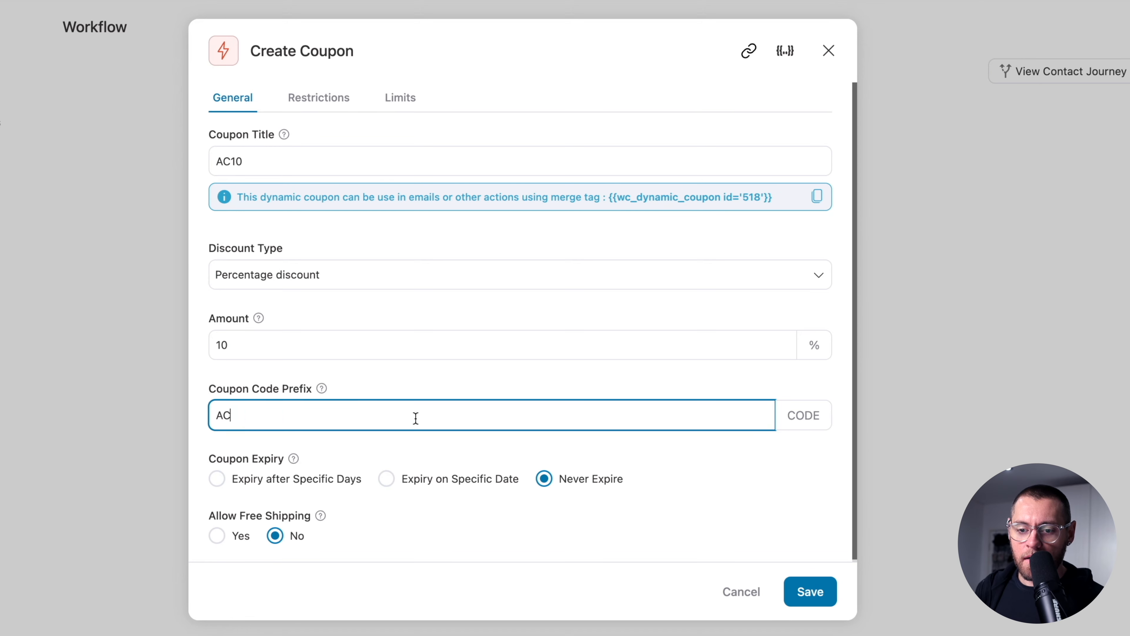
click(217, 479)
click(243, 520)
text(3)
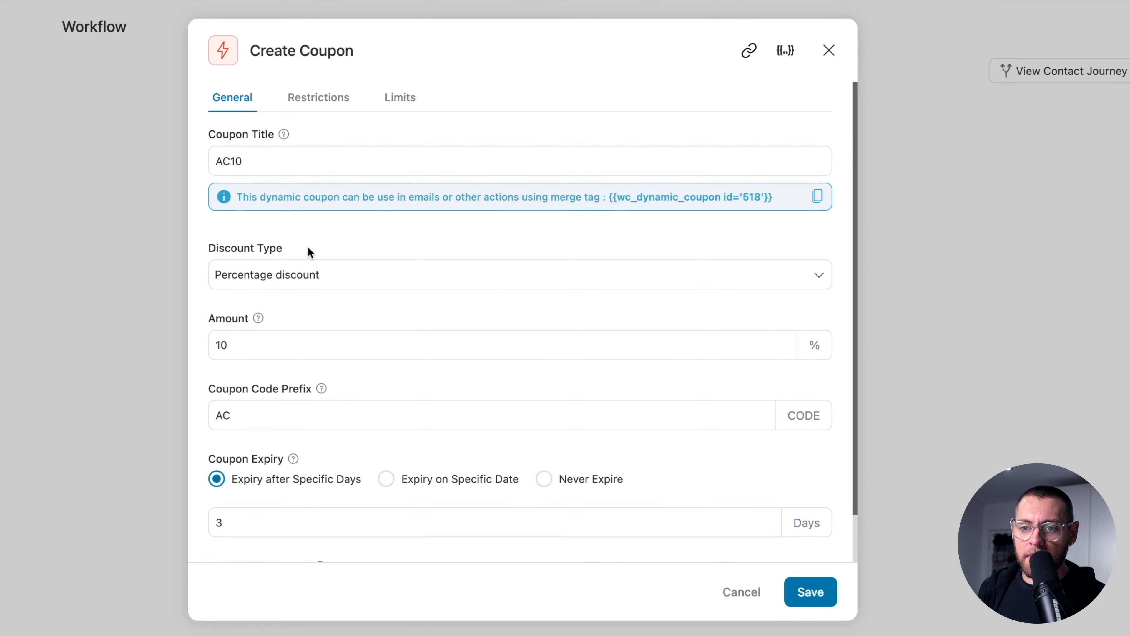
click(323, 101)
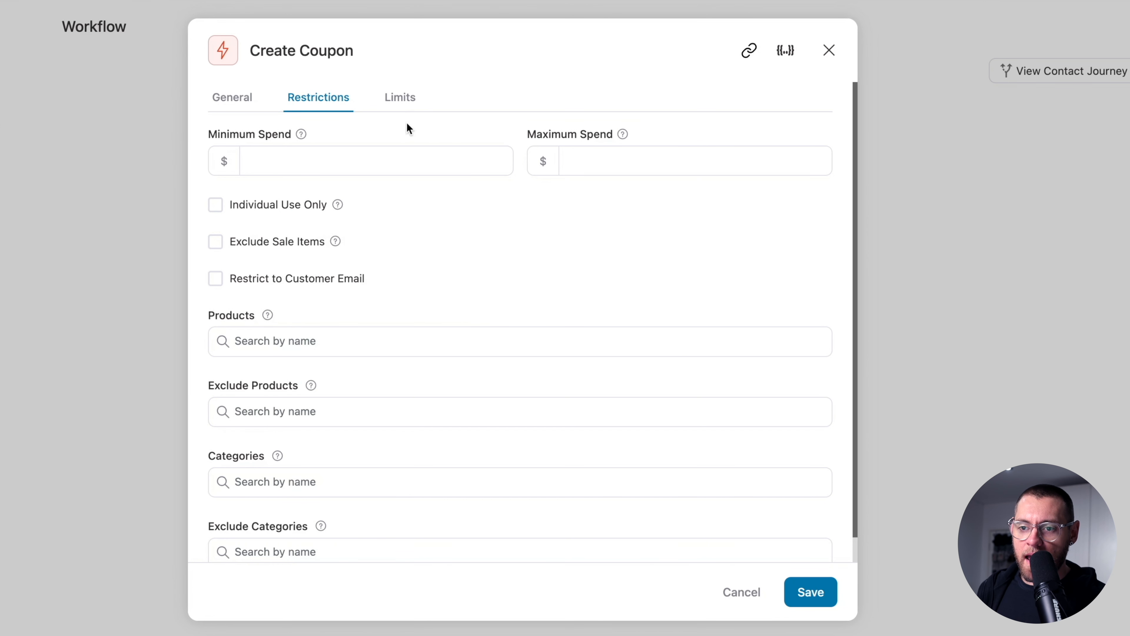
- Copy the {{wc_dynamic_coupon id='518'}} merge tag and save the AC10 Create Coupon action
click(404, 103)
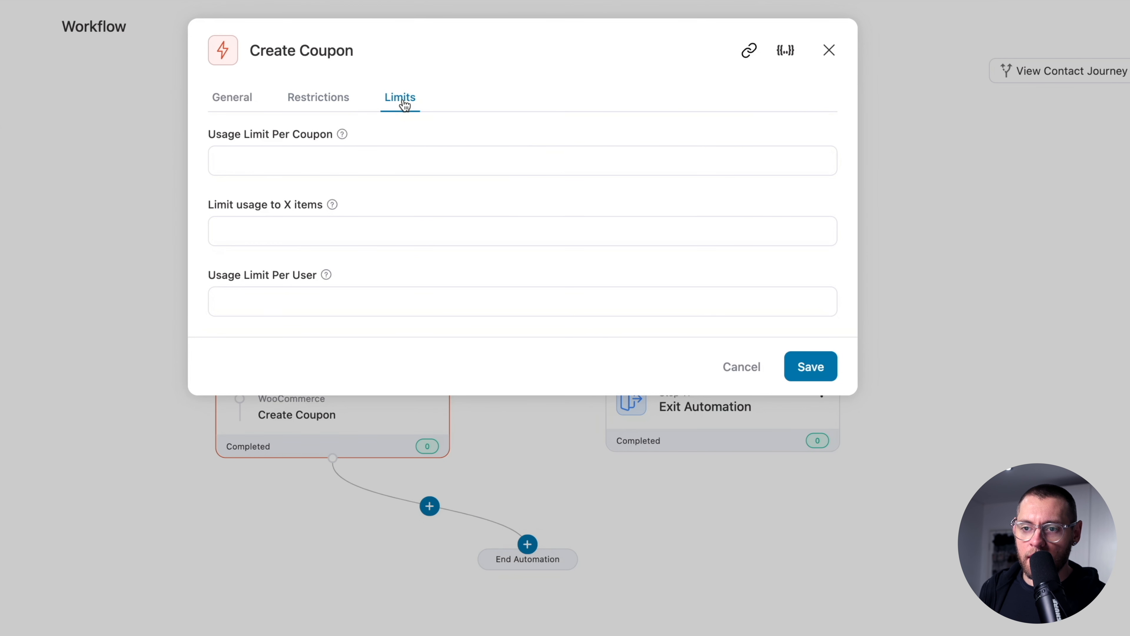
click(234, 104)
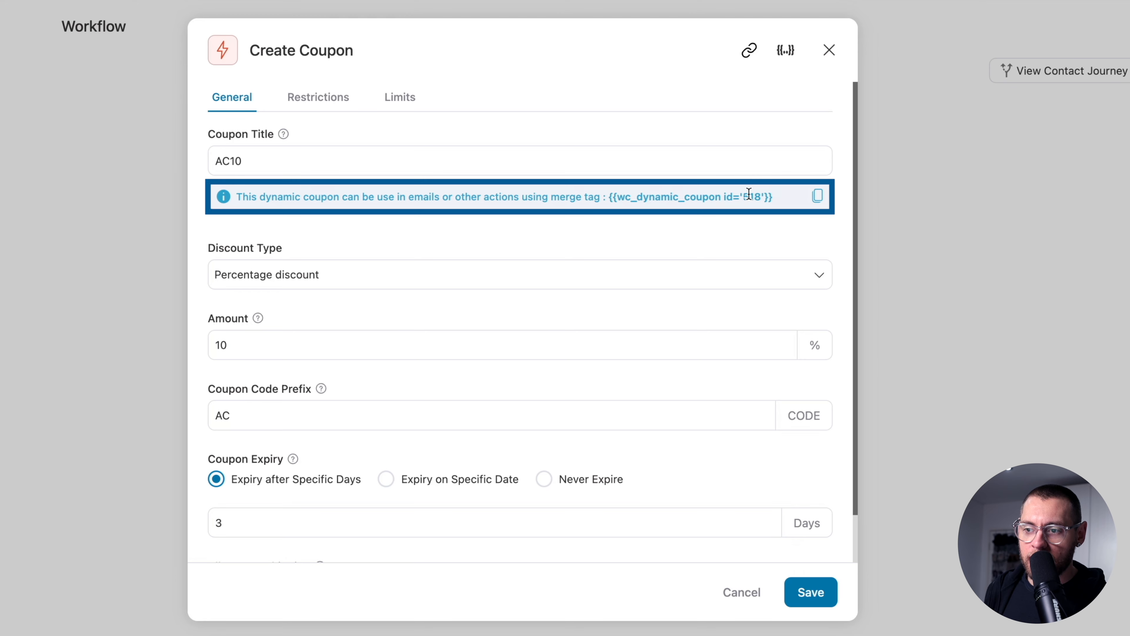
click(819, 200)
click(811, 593)
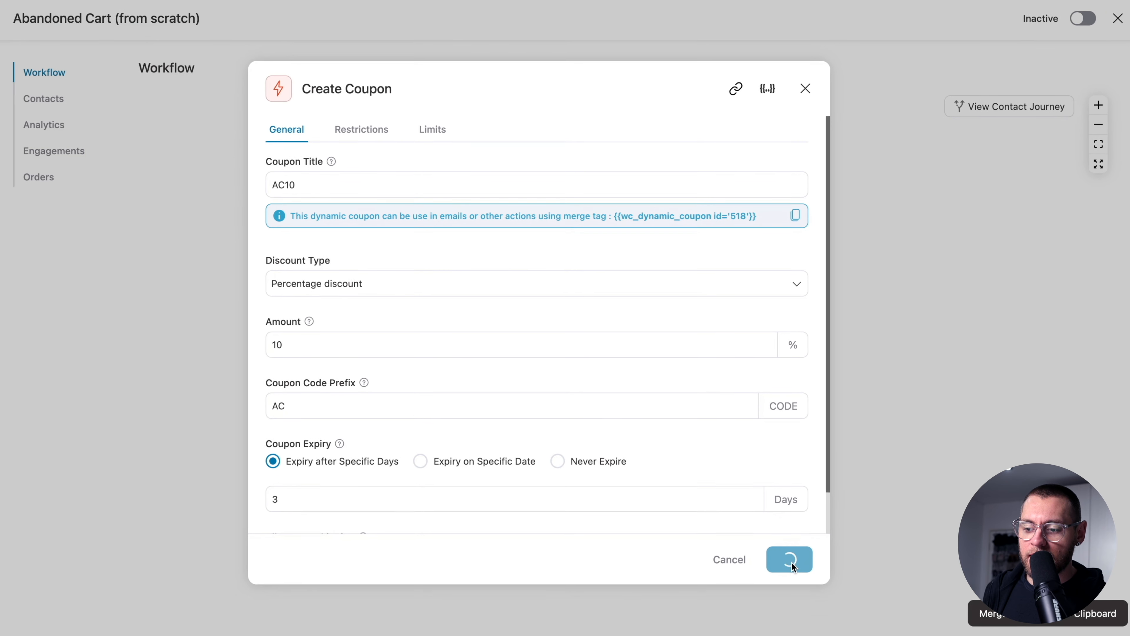
scroll(790, 562, down, 1)
scroll(790, 561, right, 1)
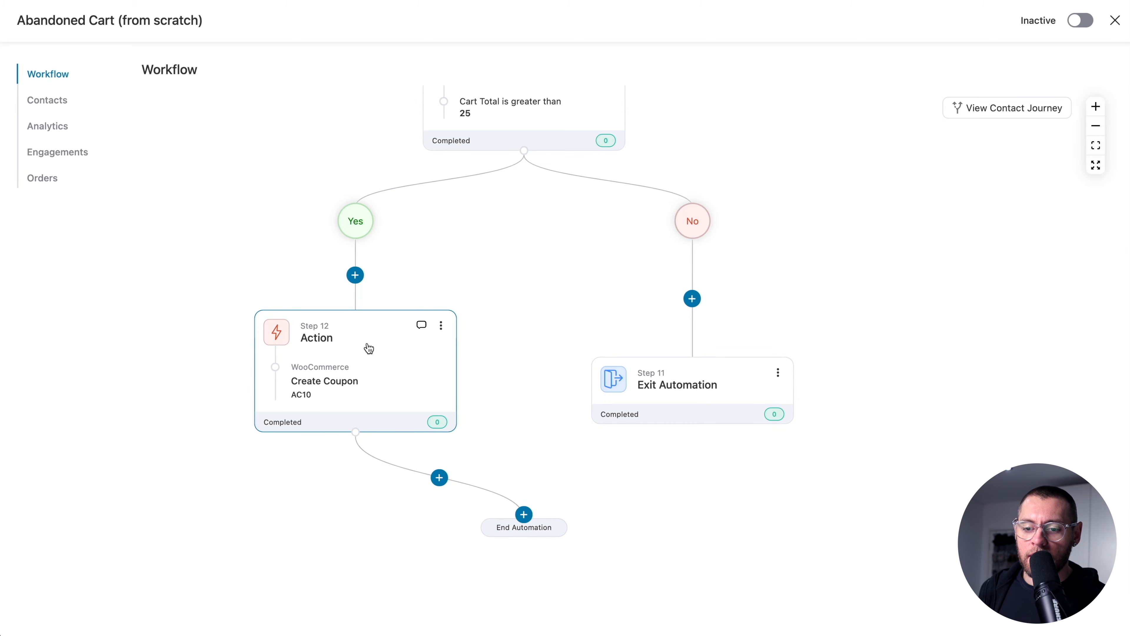
- Add a Send Email action after the Step 12 coupon action
click(440, 478)
click(378, 541)
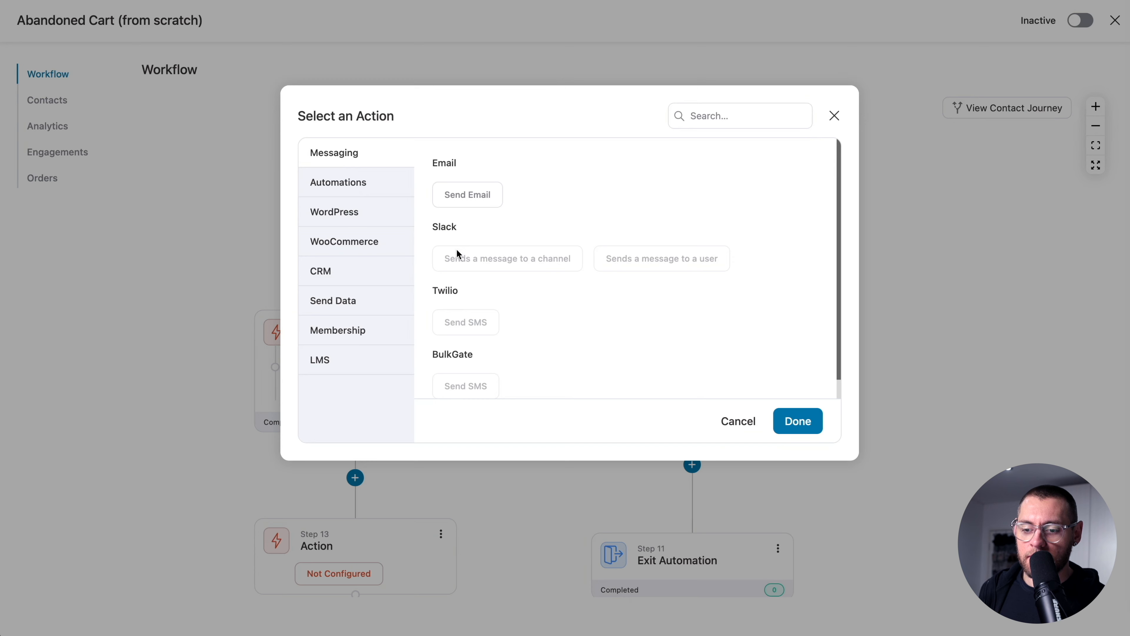
click(476, 197)
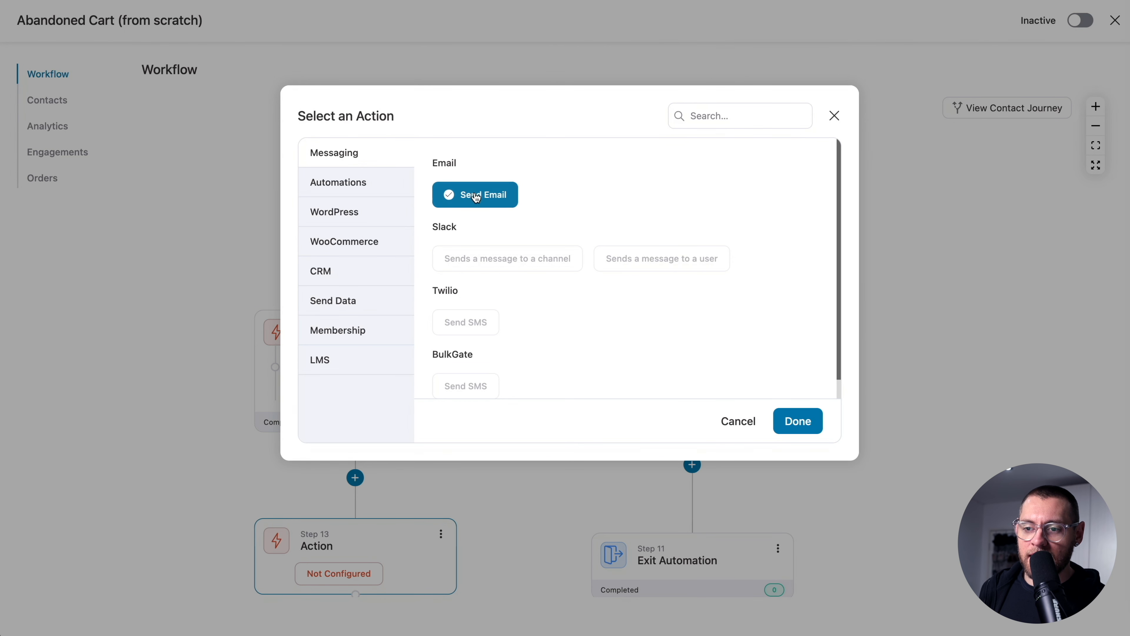
click(797, 419)
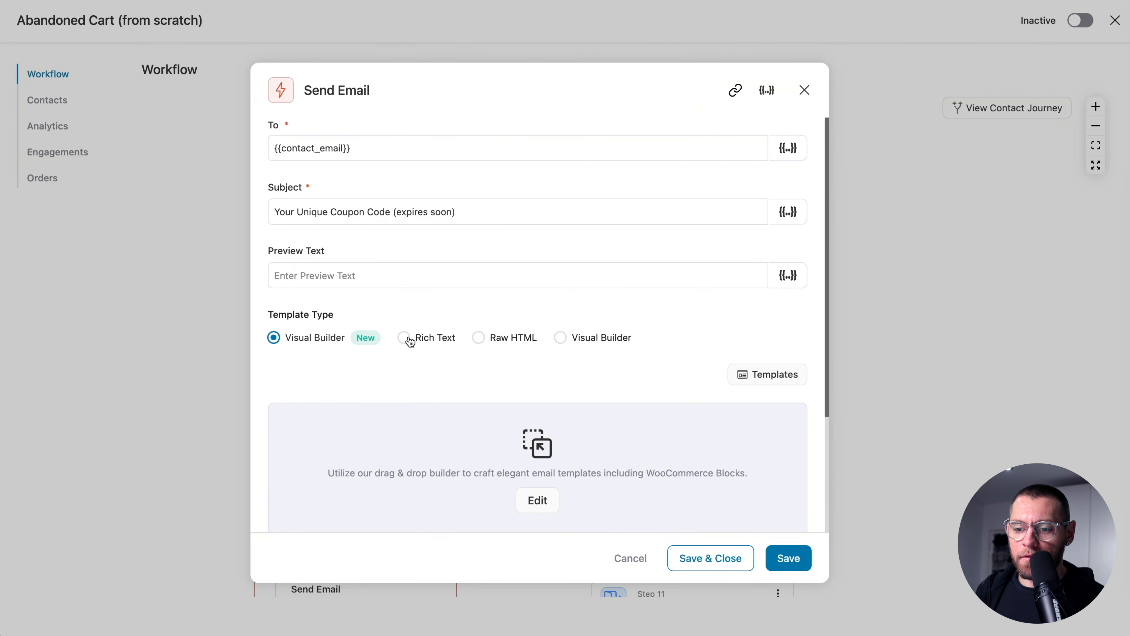
- Paste the dynamic coupon tag into the Rich Text body, then switch to Visual Builder
click(405, 339)
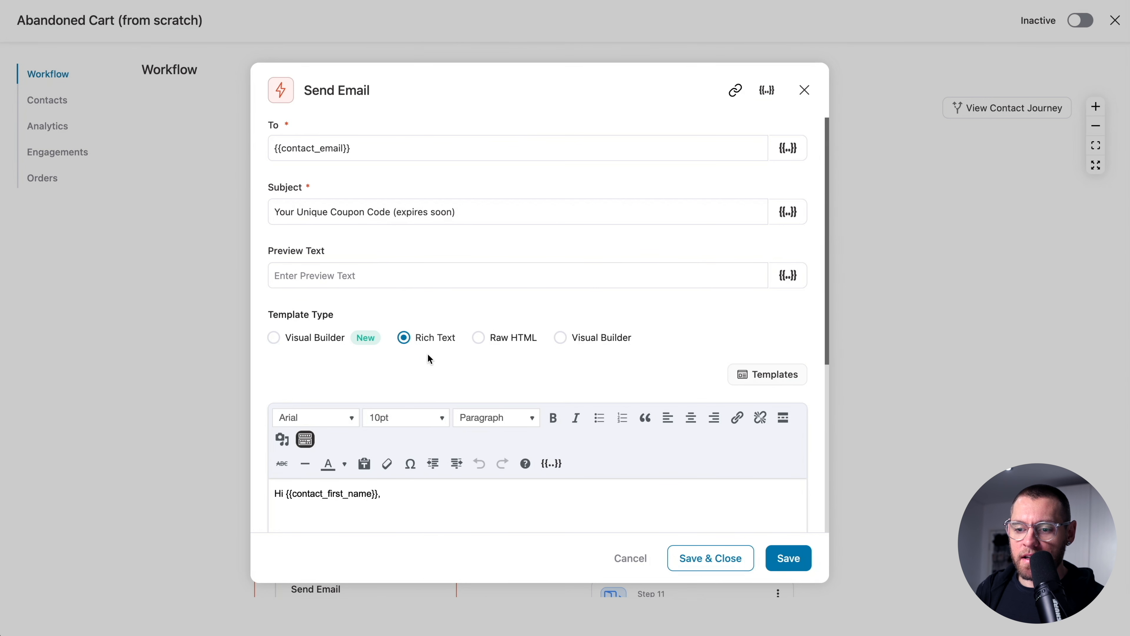
scroll(427, 353, down, 3)
click(356, 419)
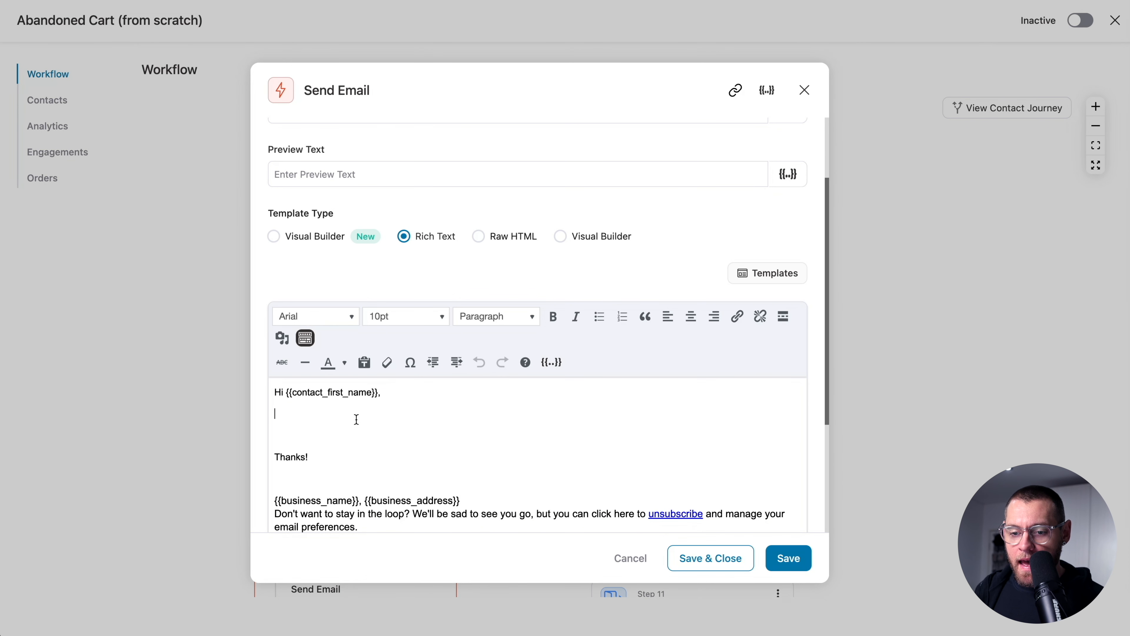
key(ctrl+v)
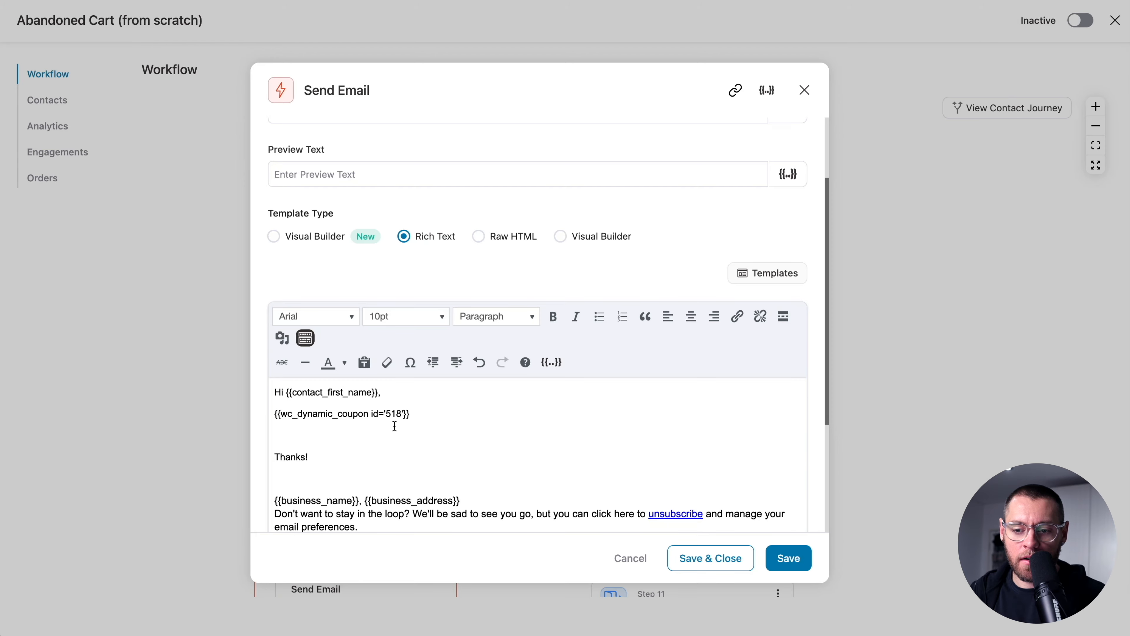
scroll(394, 426, up, 3)
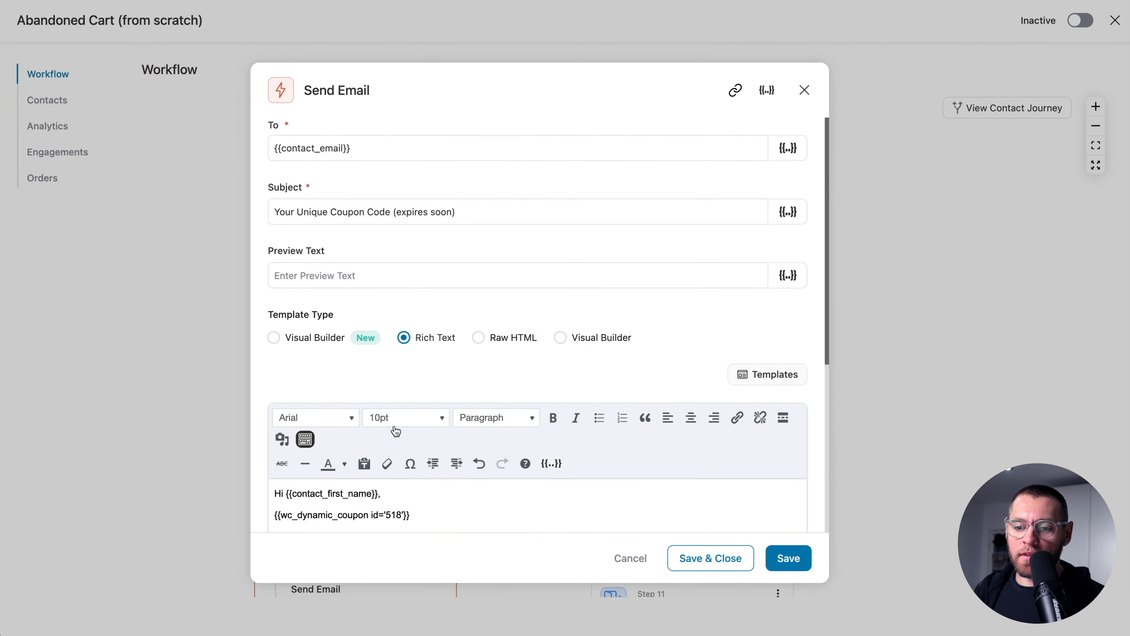
click(298, 338)
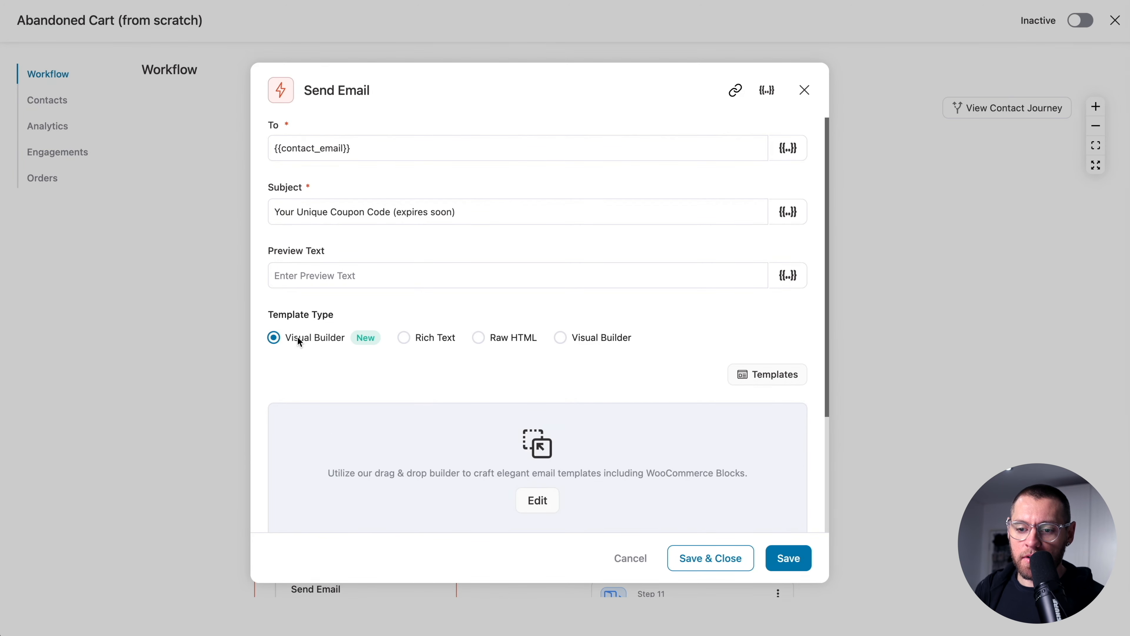
- Browse the email templates gallery and preview the Win Back Email design
click(528, 498)
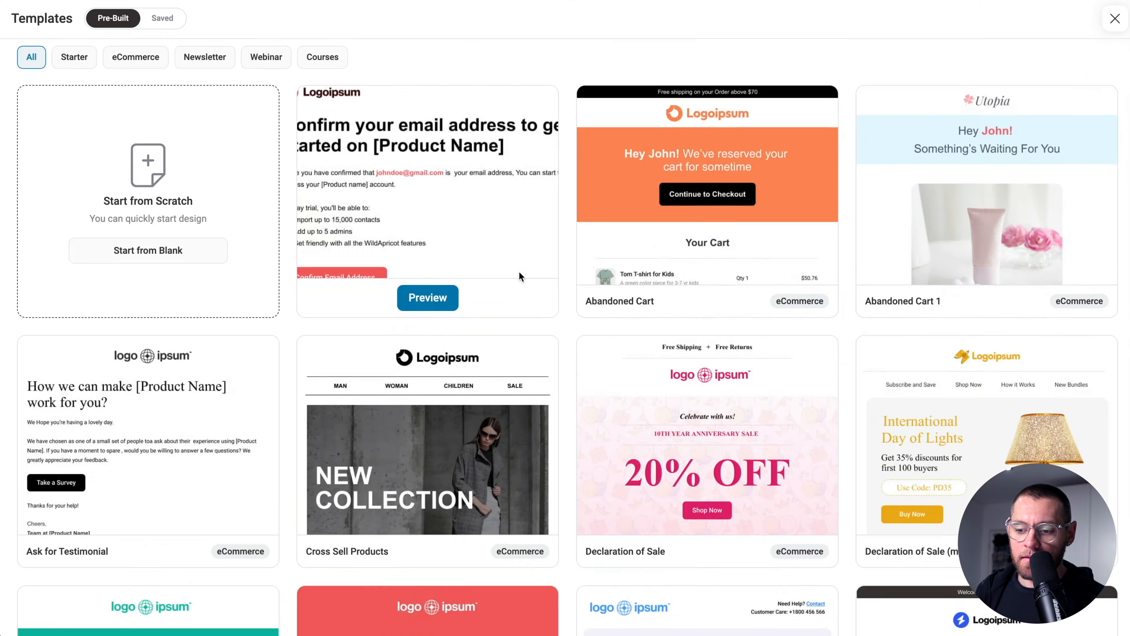
scroll(519, 272, down, 10)
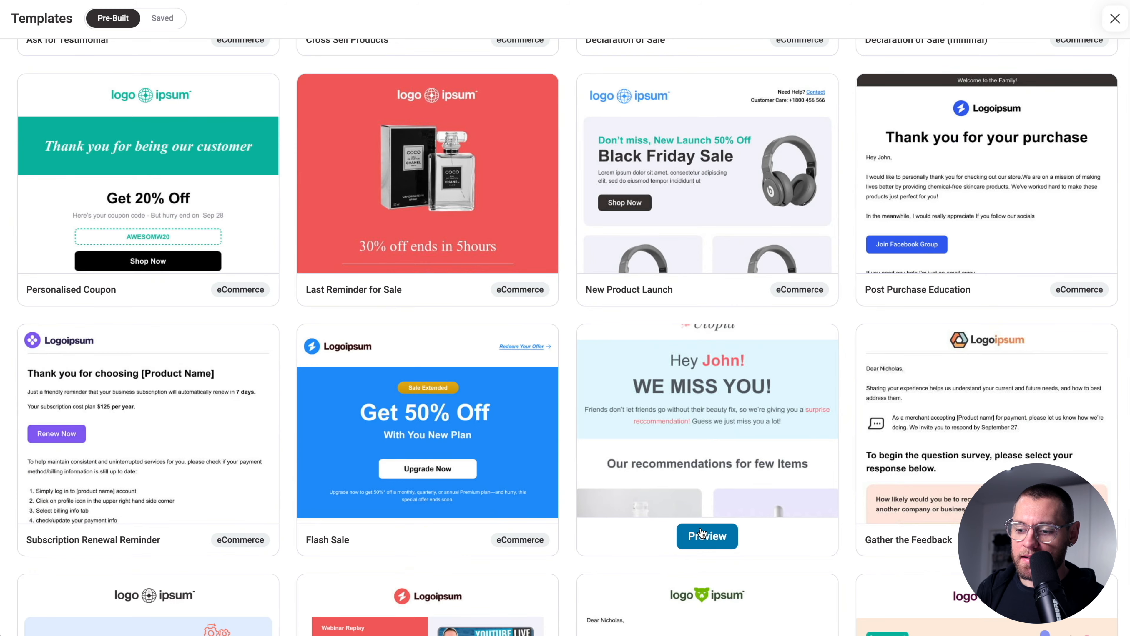
click(701, 534)
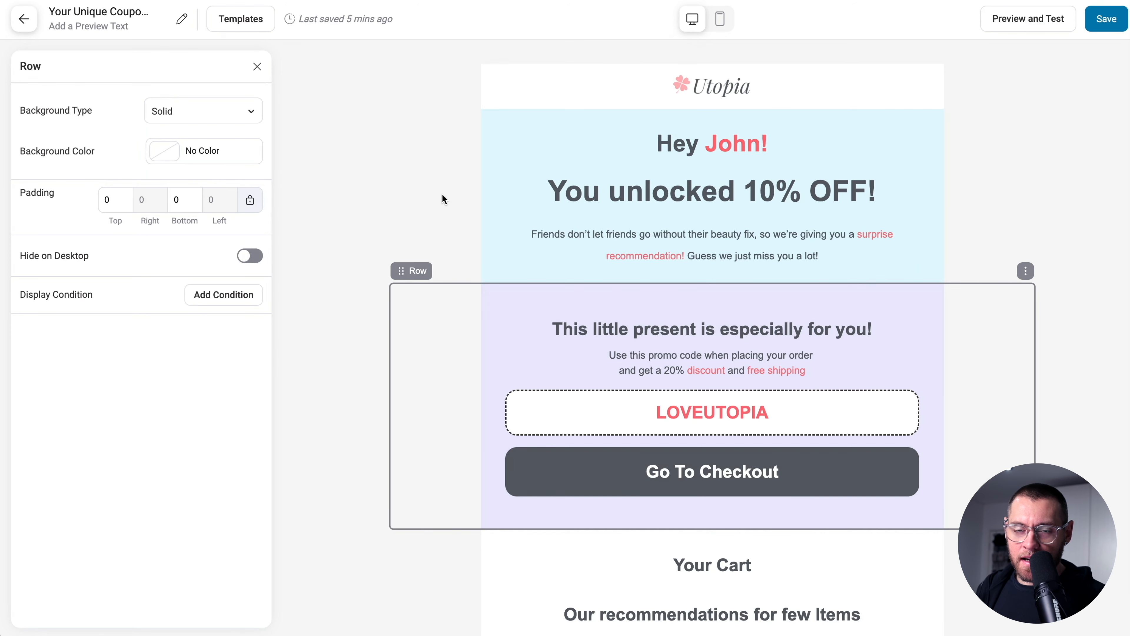
scroll(442, 194, down, 5)
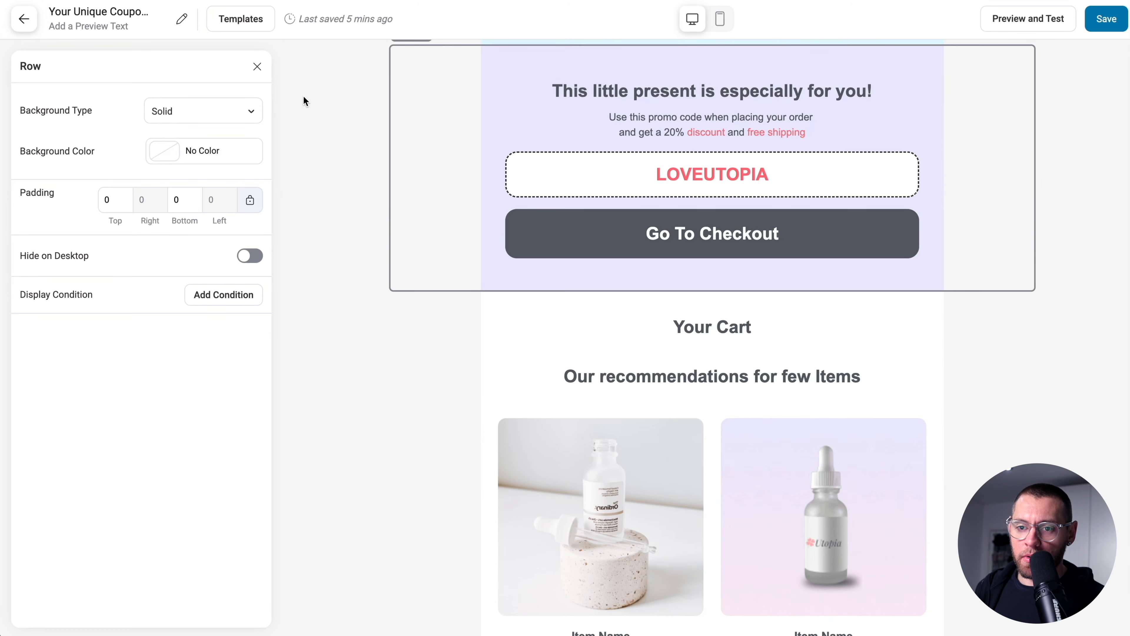
- Add a Cart Items block beneath the Your Cart heading in the email
click(258, 66)
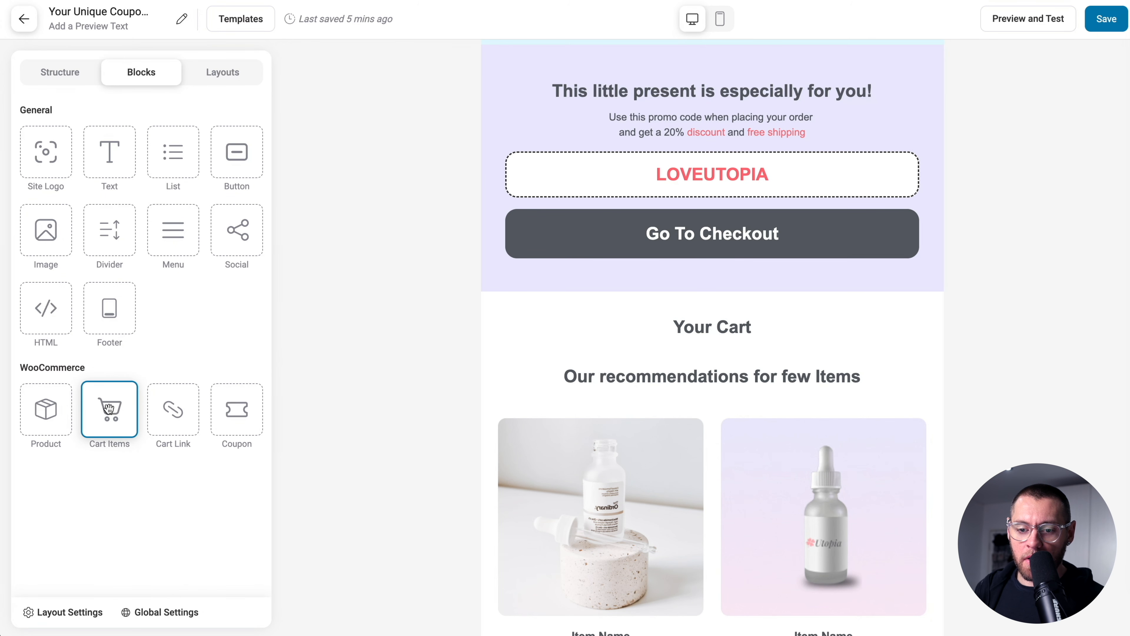
drag(109, 409, 577, 337)
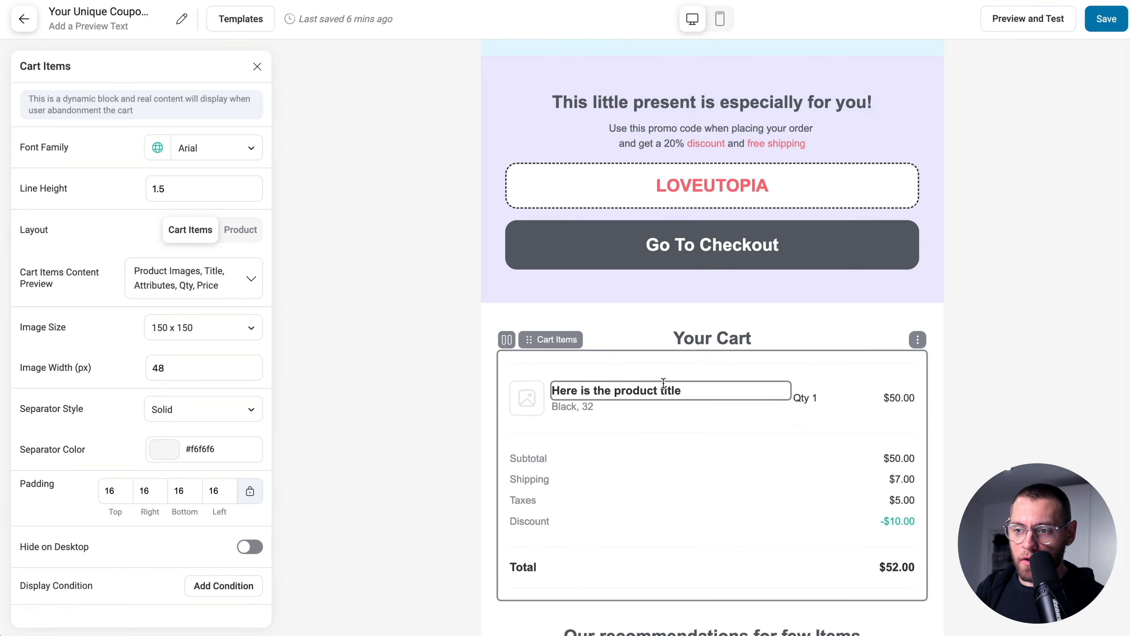
scroll(664, 383, up, 3)
- Bring up the Coupon settings for the email's coupon block
click(508, 246)
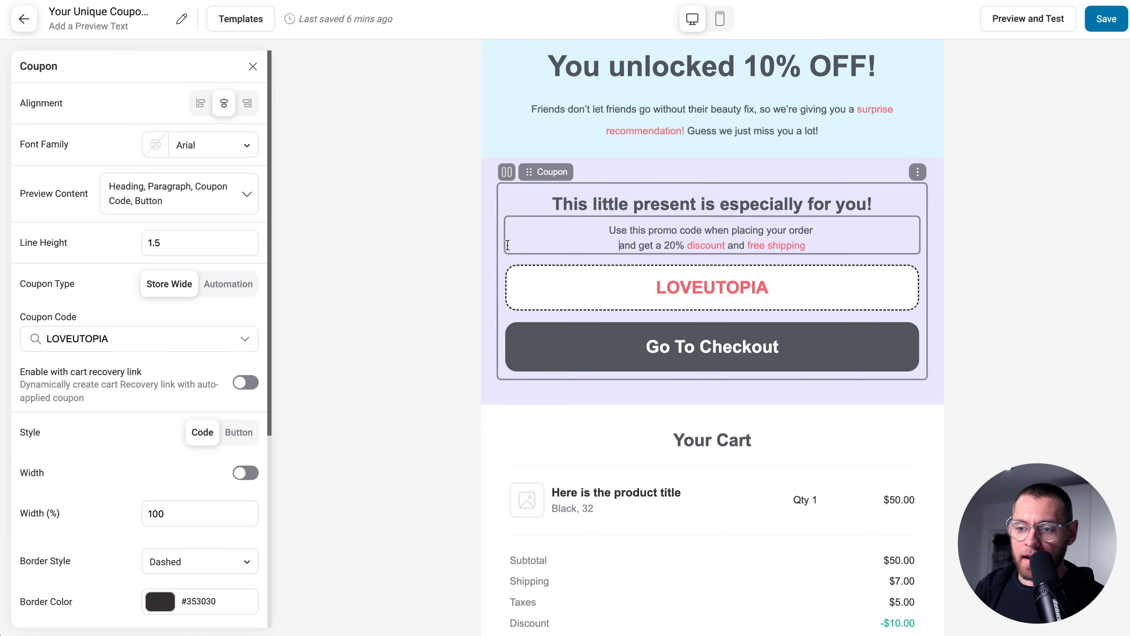
click(253, 67)
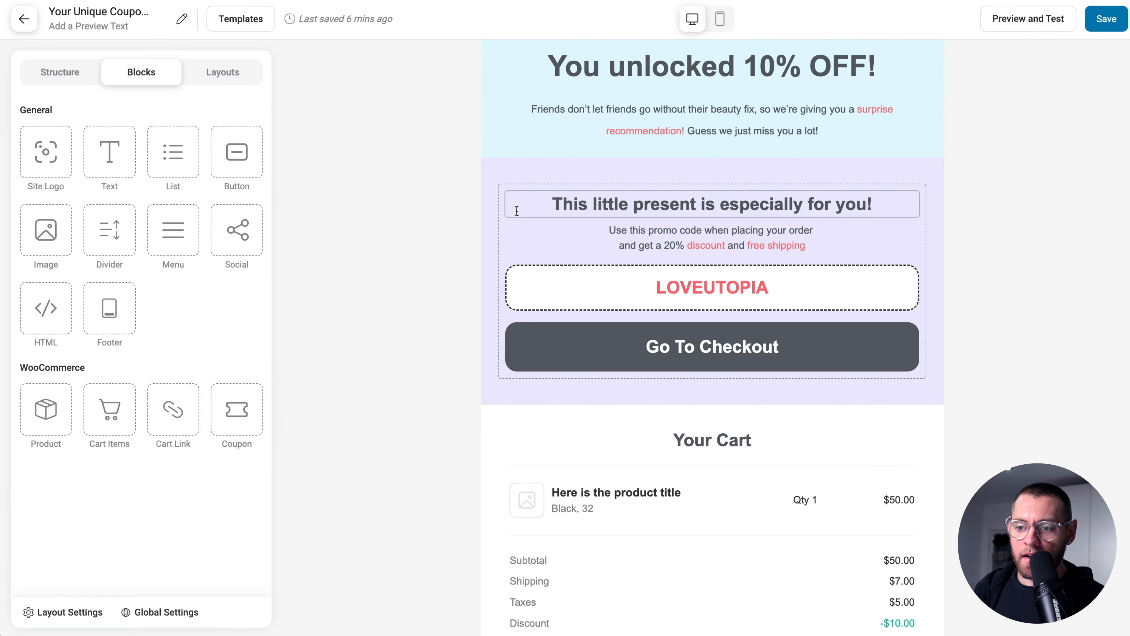
click(516, 223)
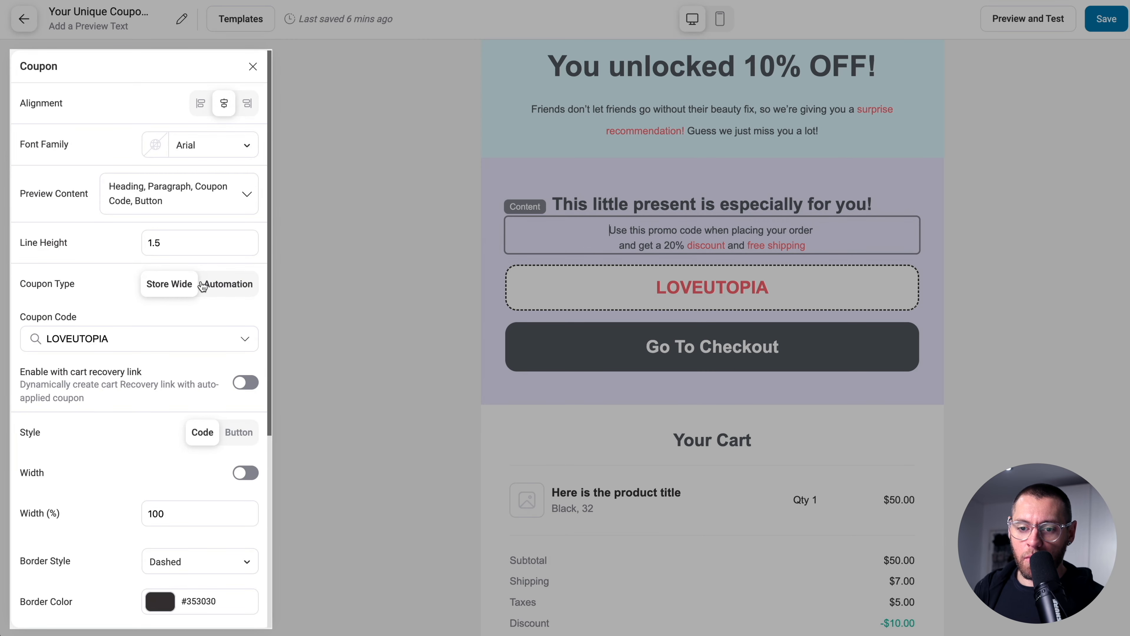
- Switch the coupon to Automation type using AC10 (#12), with cart recovery link enabled
click(226, 284)
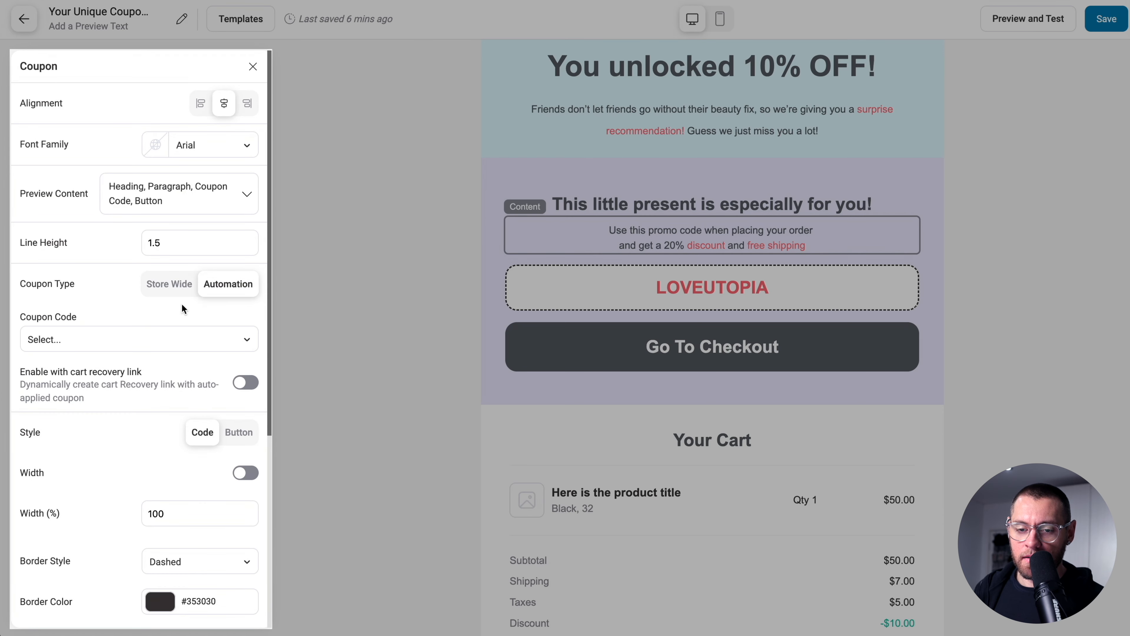
click(139, 339)
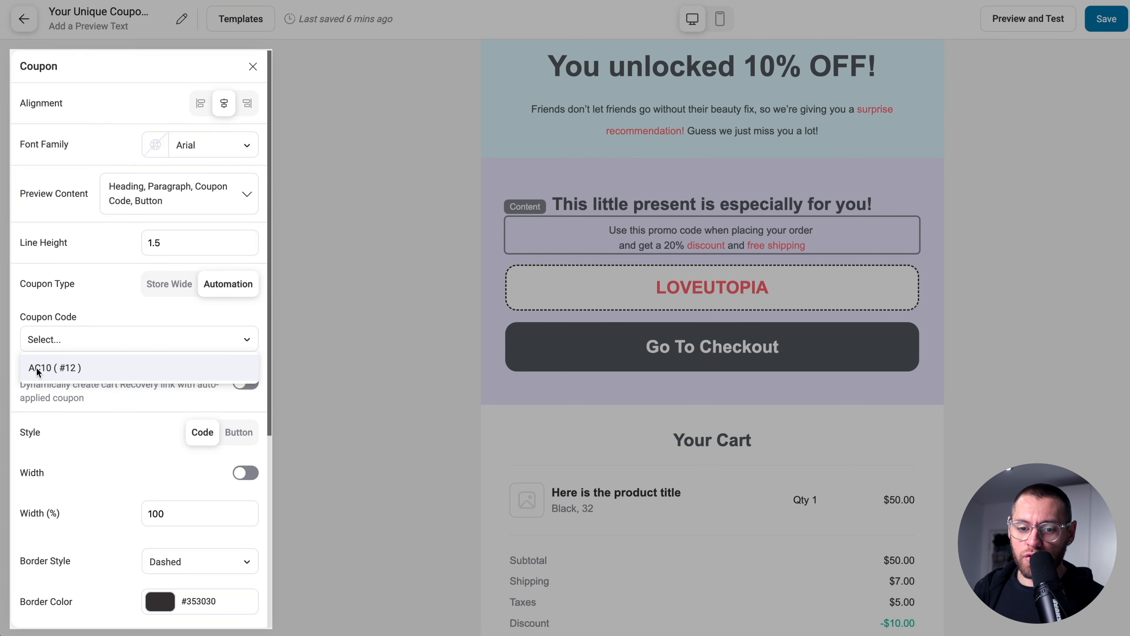
click(54, 369)
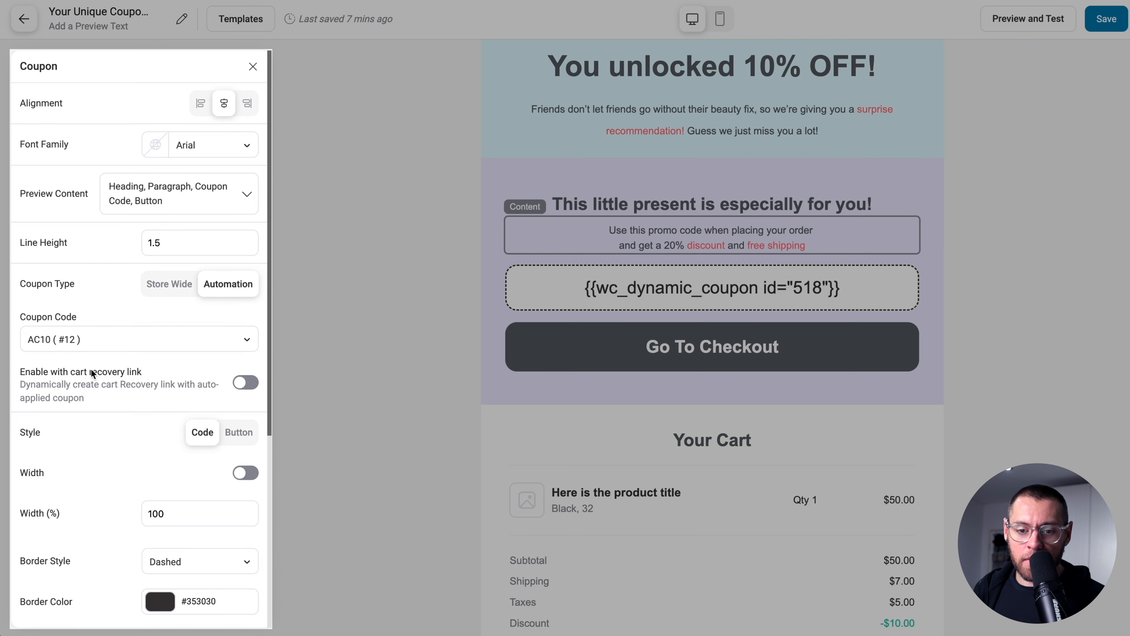
click(248, 385)
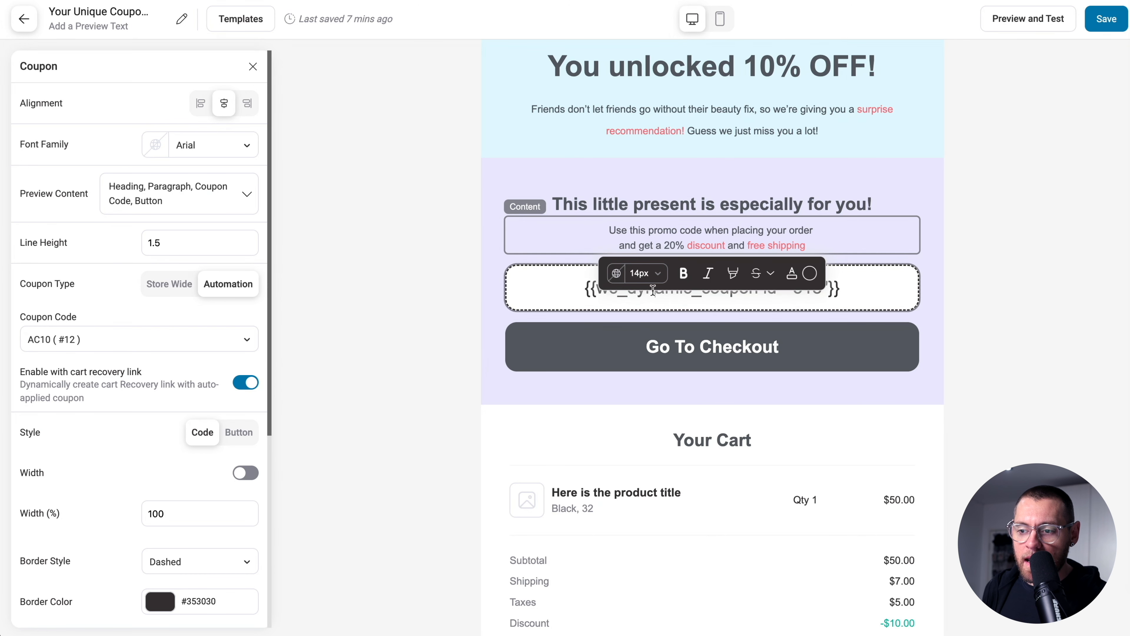
- Check the coupon code and Go To Checkout elements, then save the email design
click(572, 287)
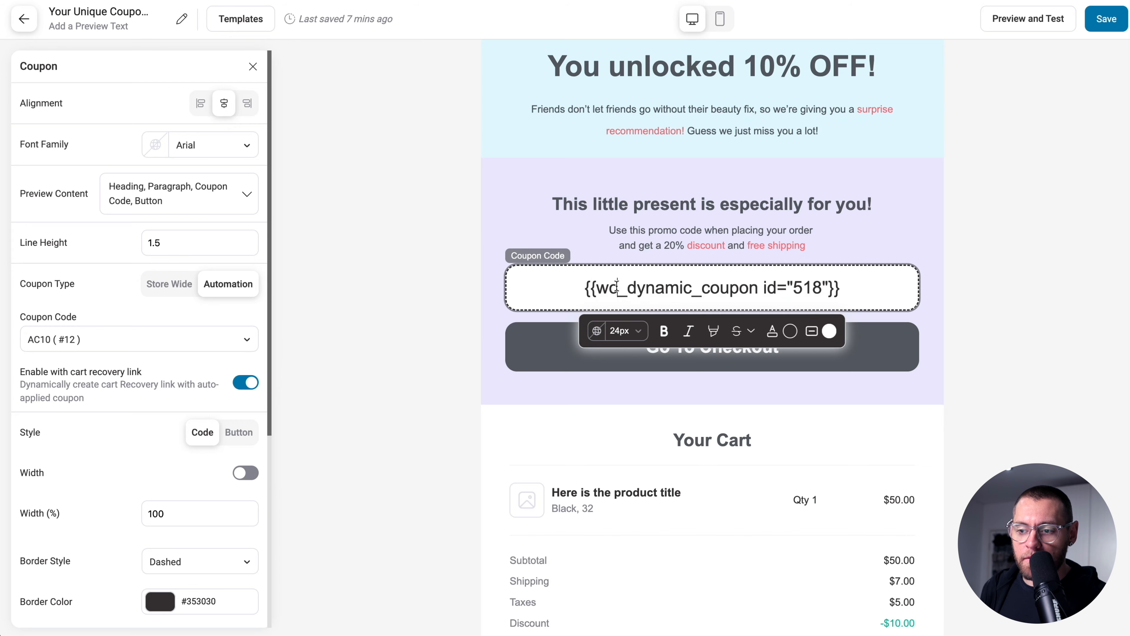
click(641, 352)
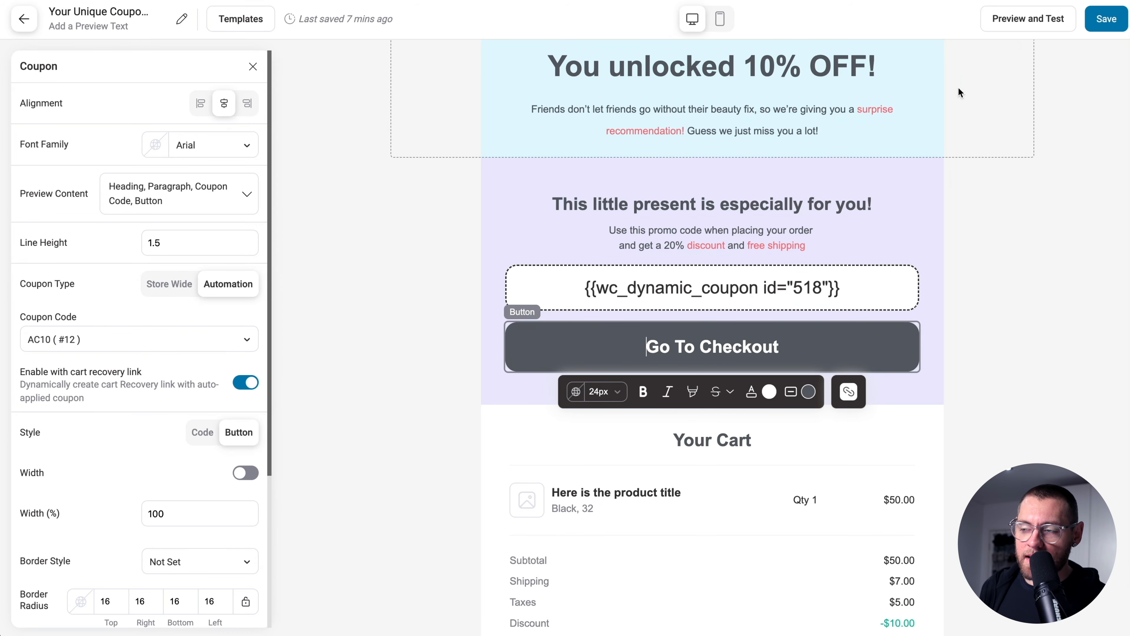
click(1108, 17)
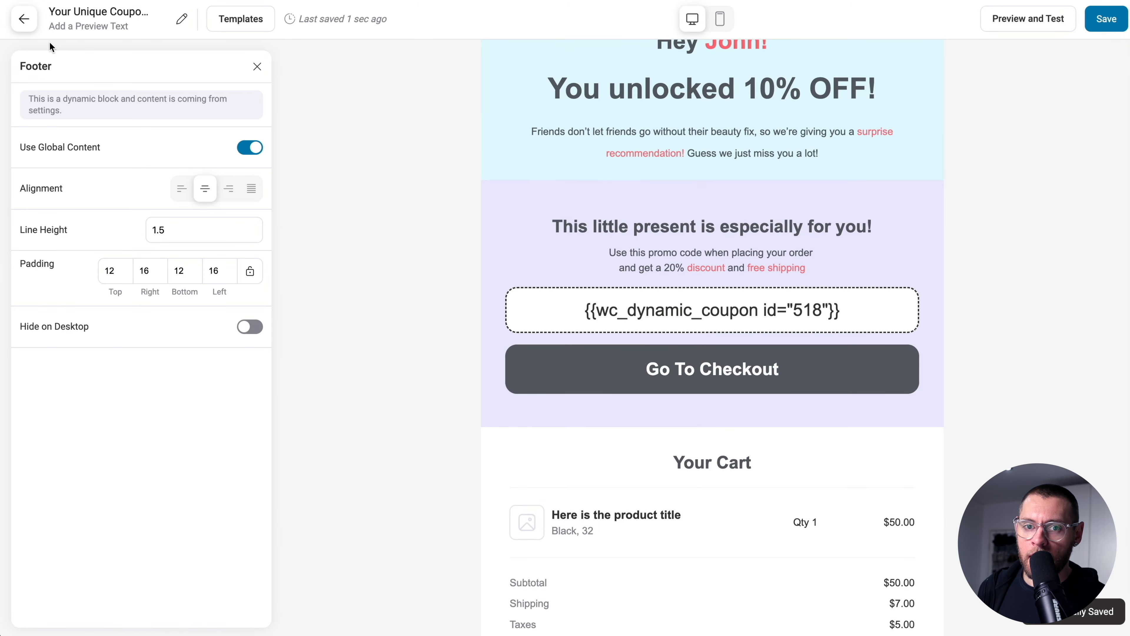
- Save Step 13's Send Email, subject 'Your Unique Coupon Code (expires soon)', after Create Coupon AC10
click(23, 19)
scroll(541, 348, down, 2)
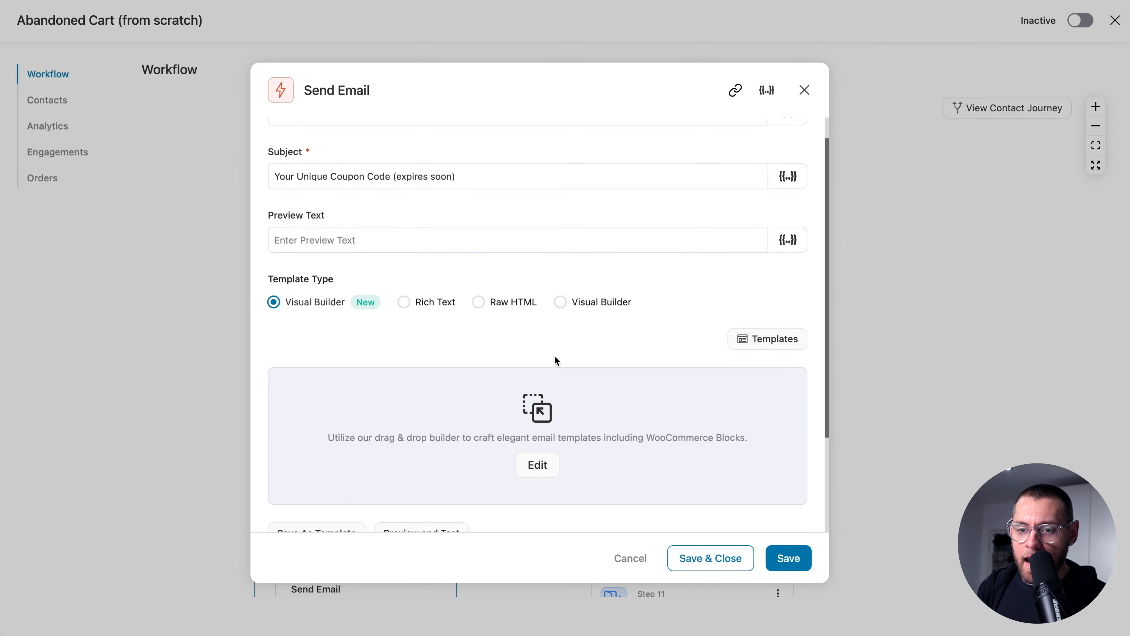
scroll(556, 361, down, 5)
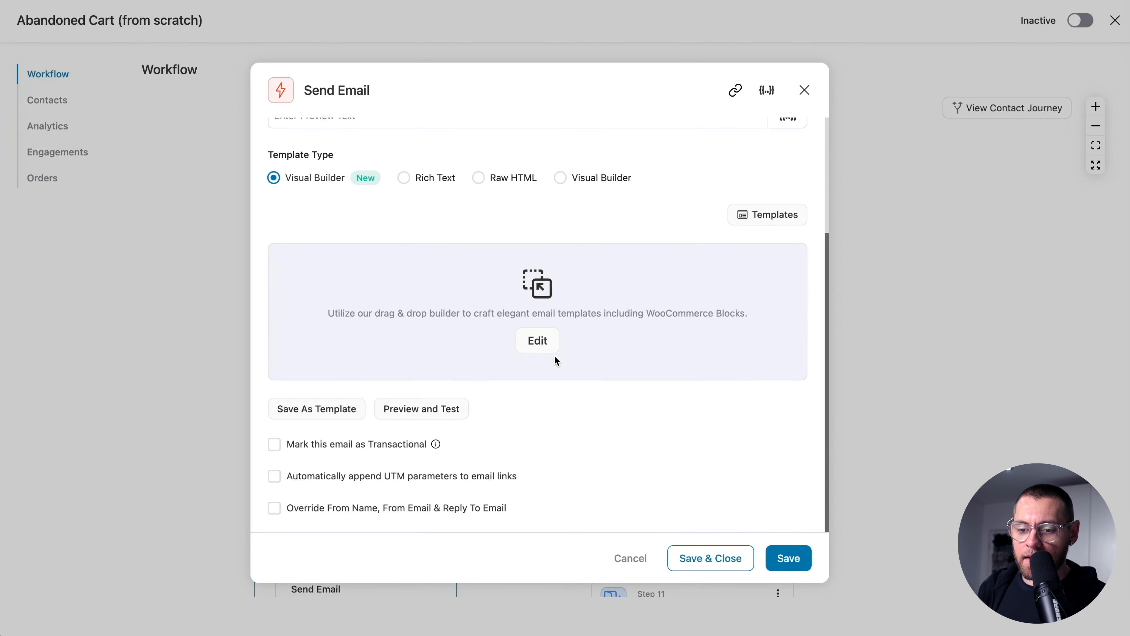
click(701, 559)
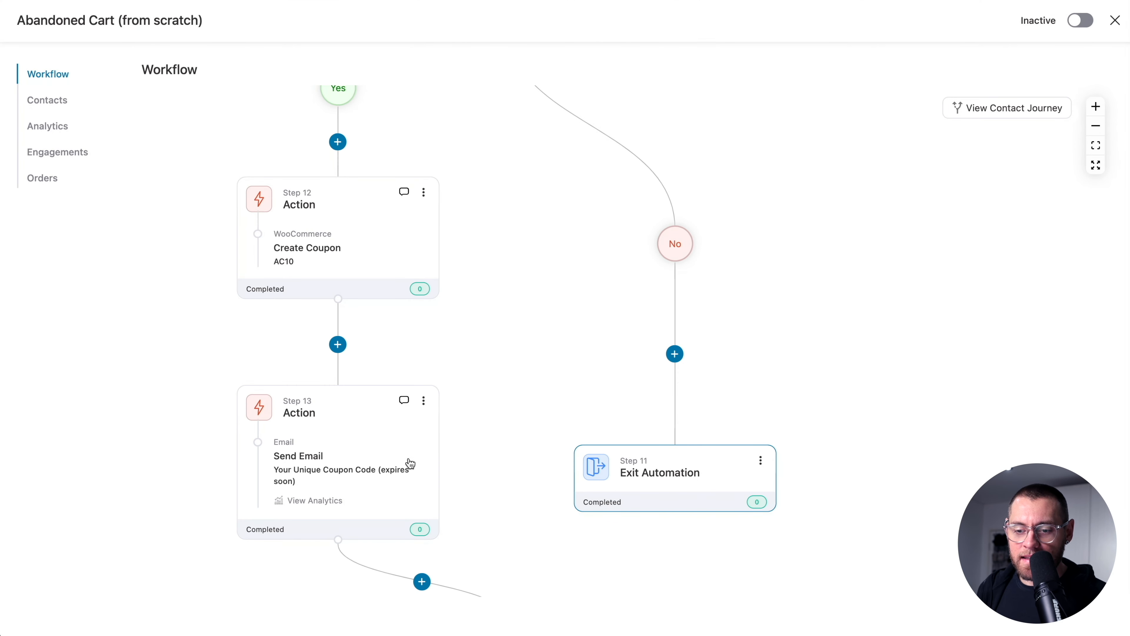
scroll(498, 499, down, 3)
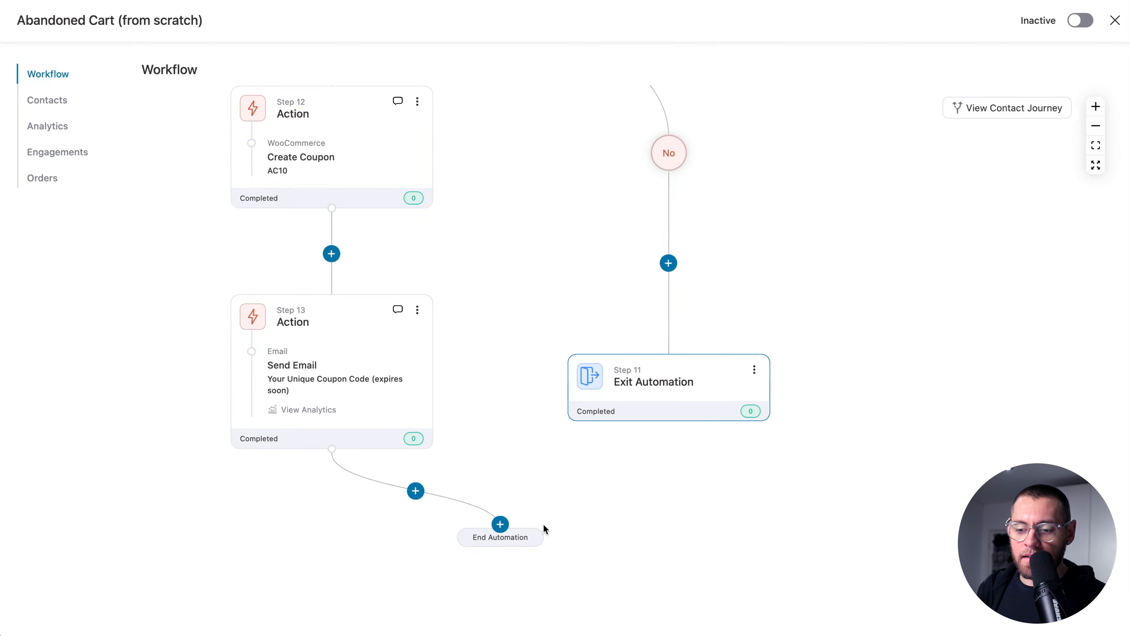